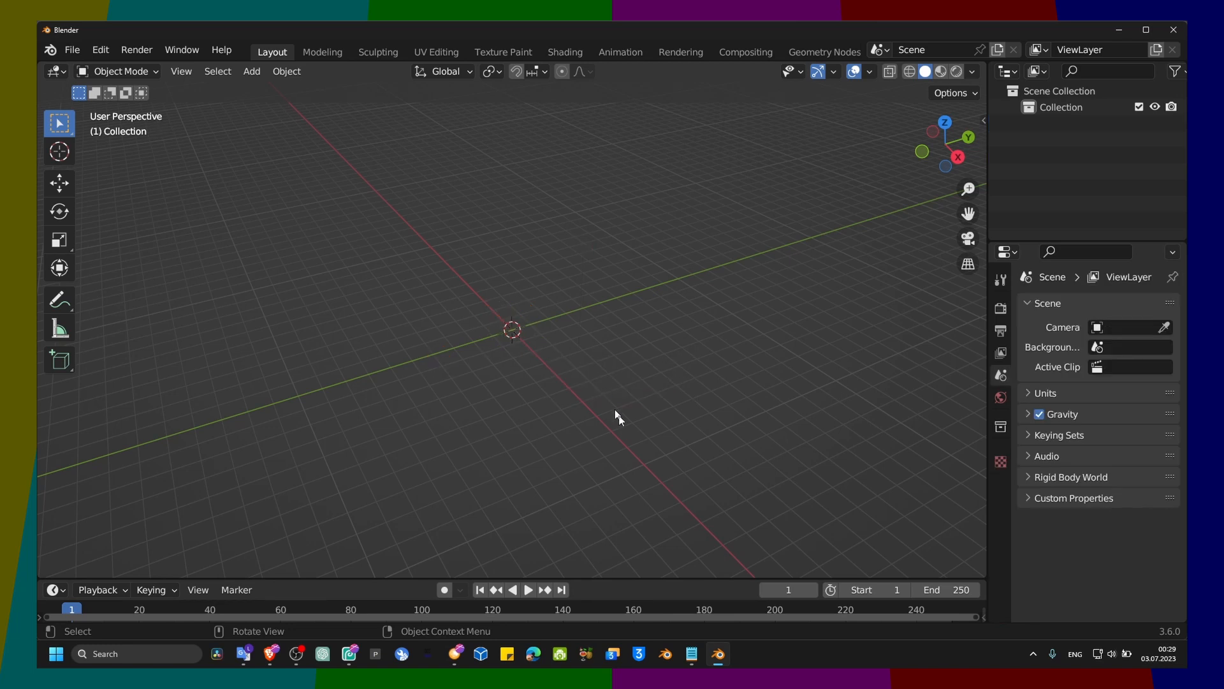
Step: Add a mesh circle at the world origin and set its vertex count to 13
left_click(851, 657)
key("shift+a")
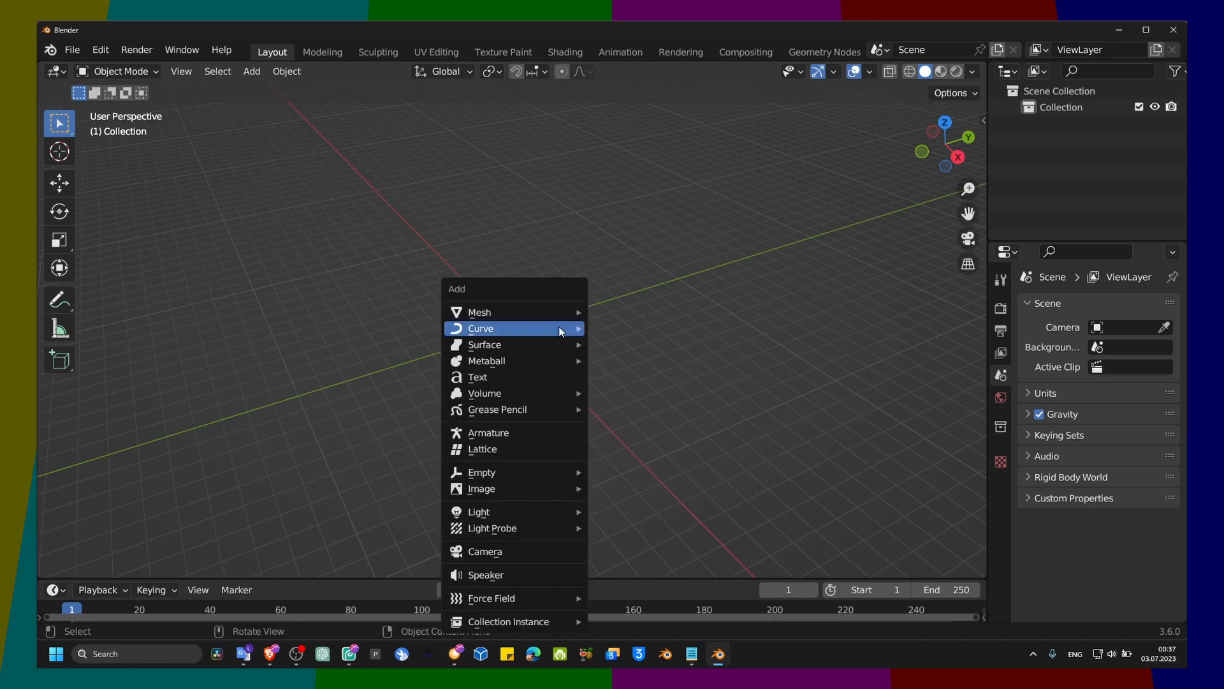
mouse_move(560, 314)
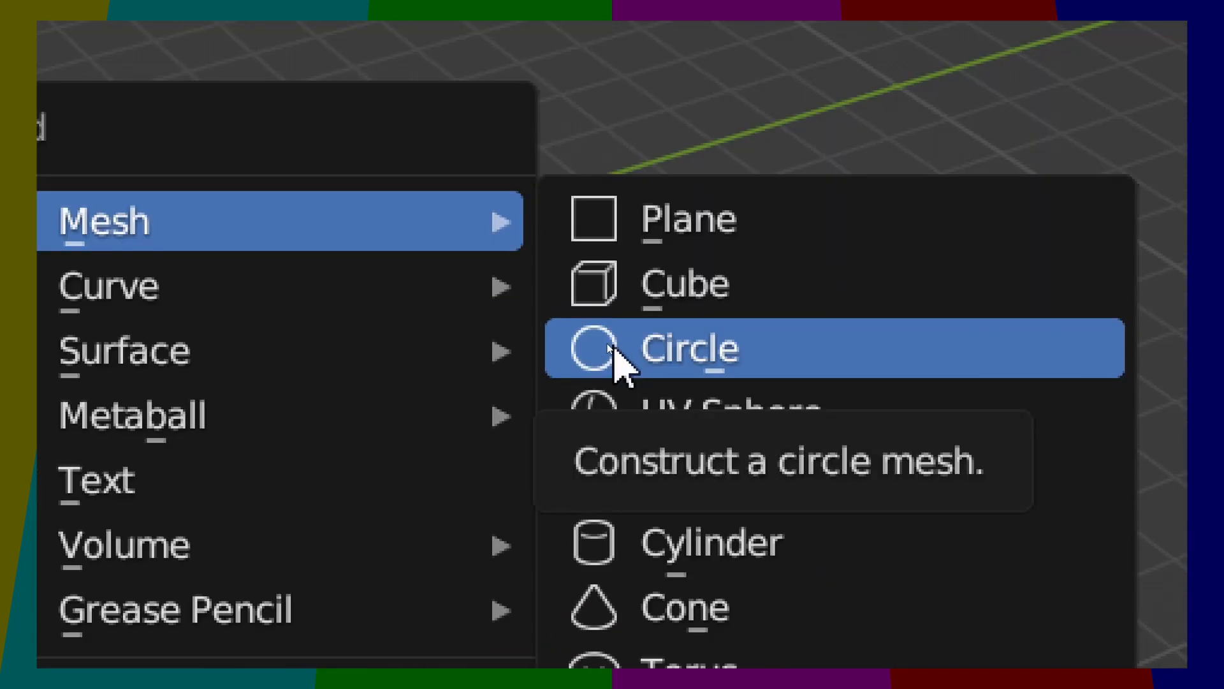
left_click(617, 360)
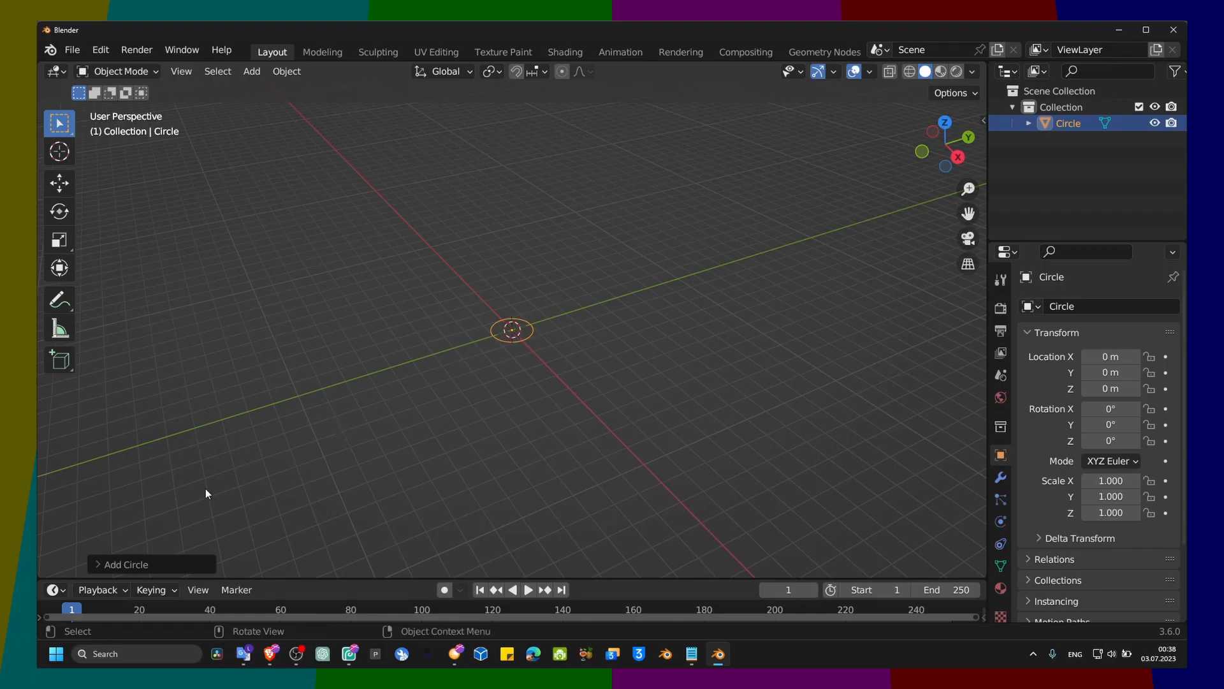
left_click(146, 562)
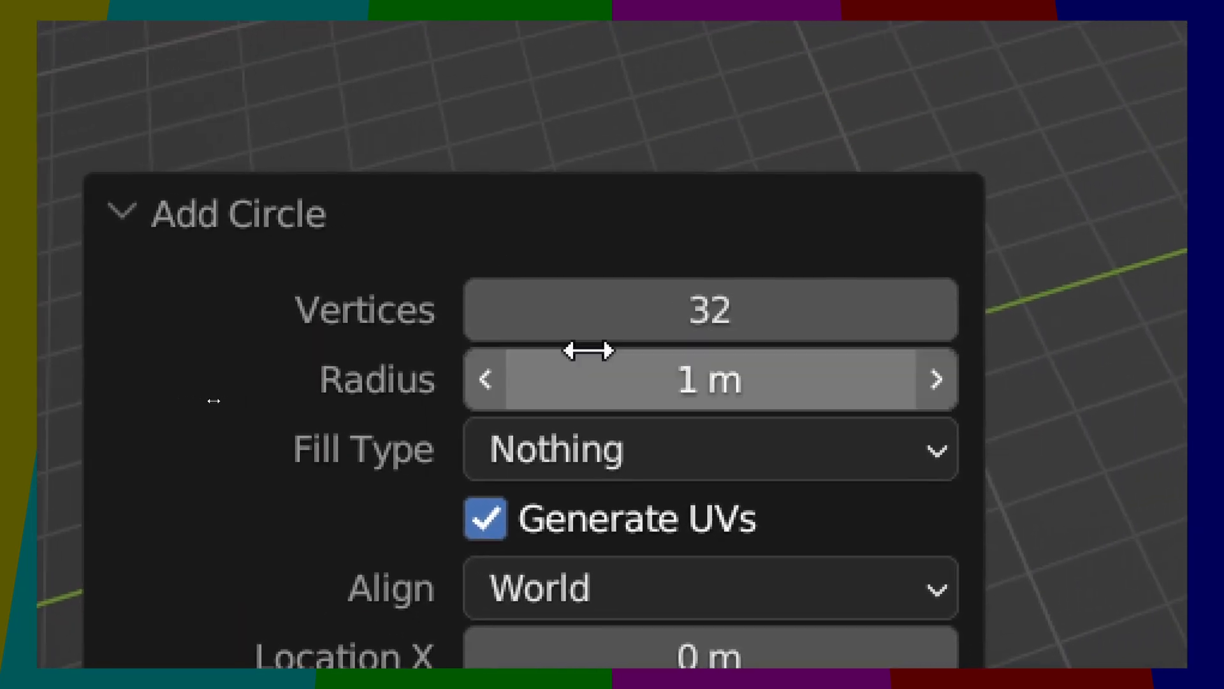
left_click(228, 391)
left_click(227, 391)
left_click_drag(618, 346, 358, 361)
type("13")
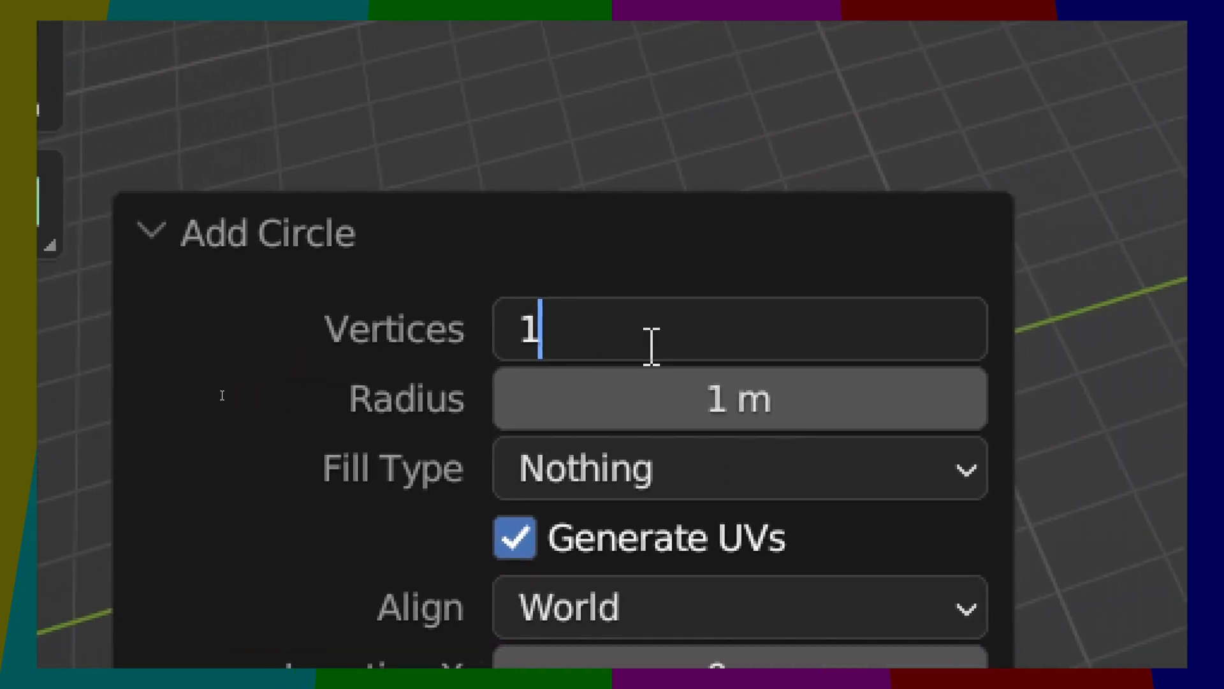
key("Return")
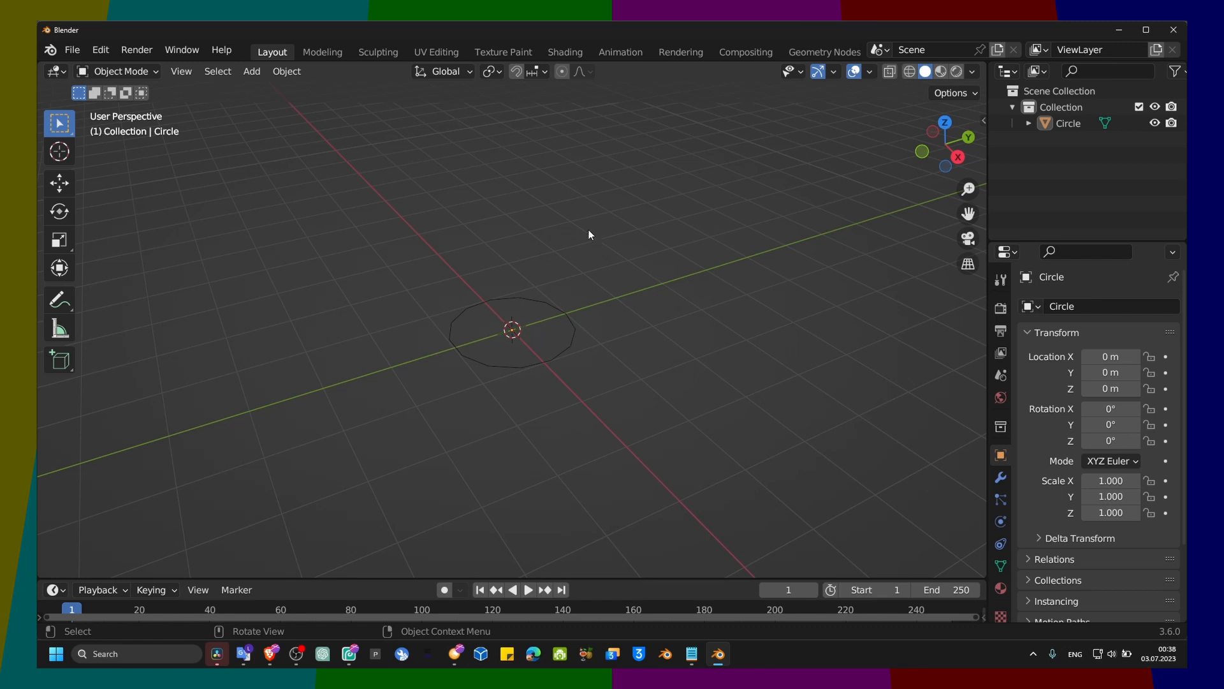
Step: Select the circle and apply its scale
left_click_drag(449, 237, 605, 372)
left_click(557, 327)
left_click(547, 308)
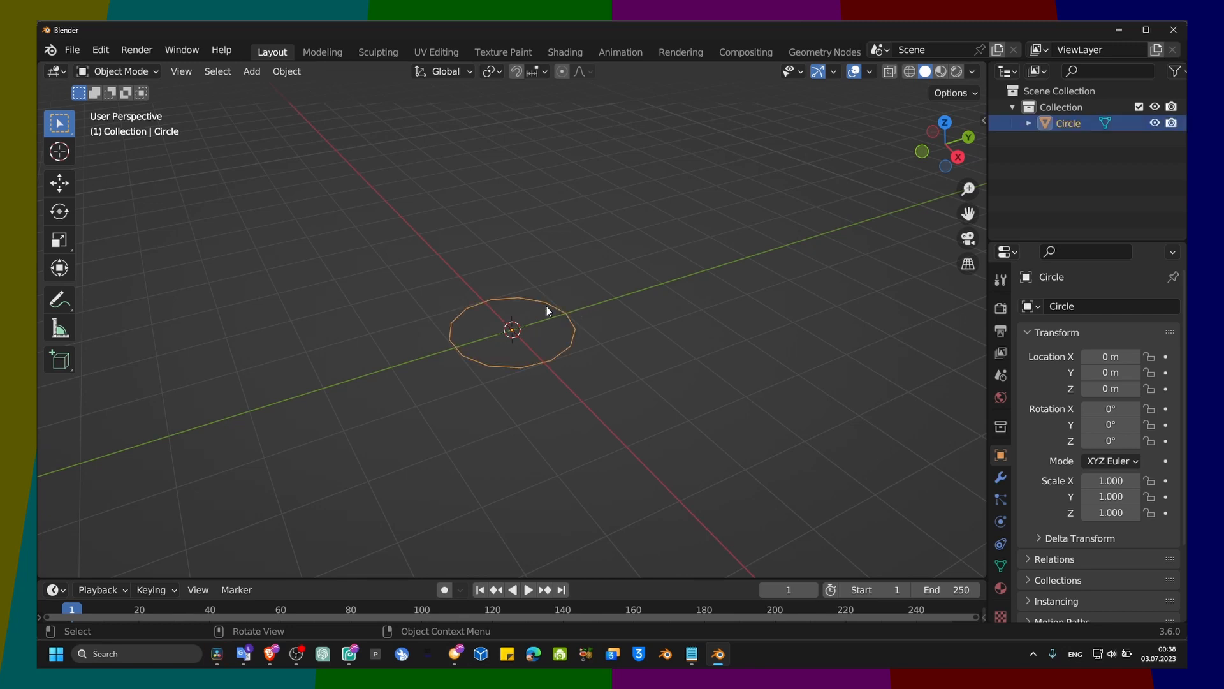
key("ctrl+a")
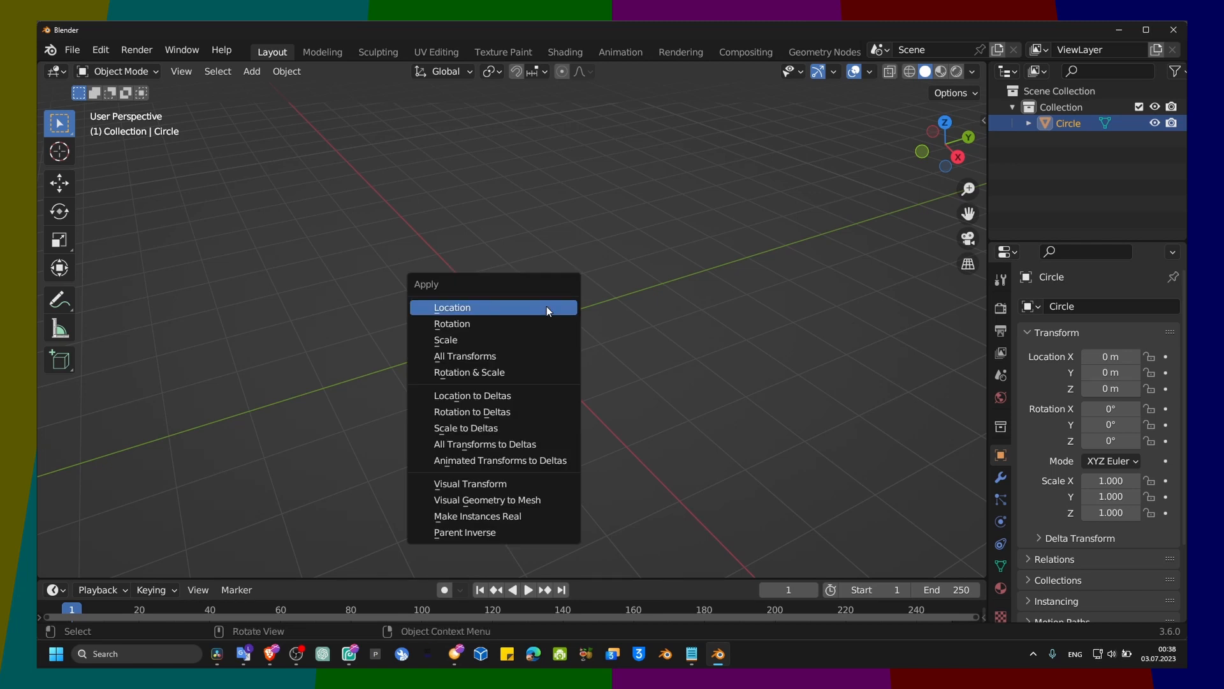
left_click(539, 336)
left_click(556, 310)
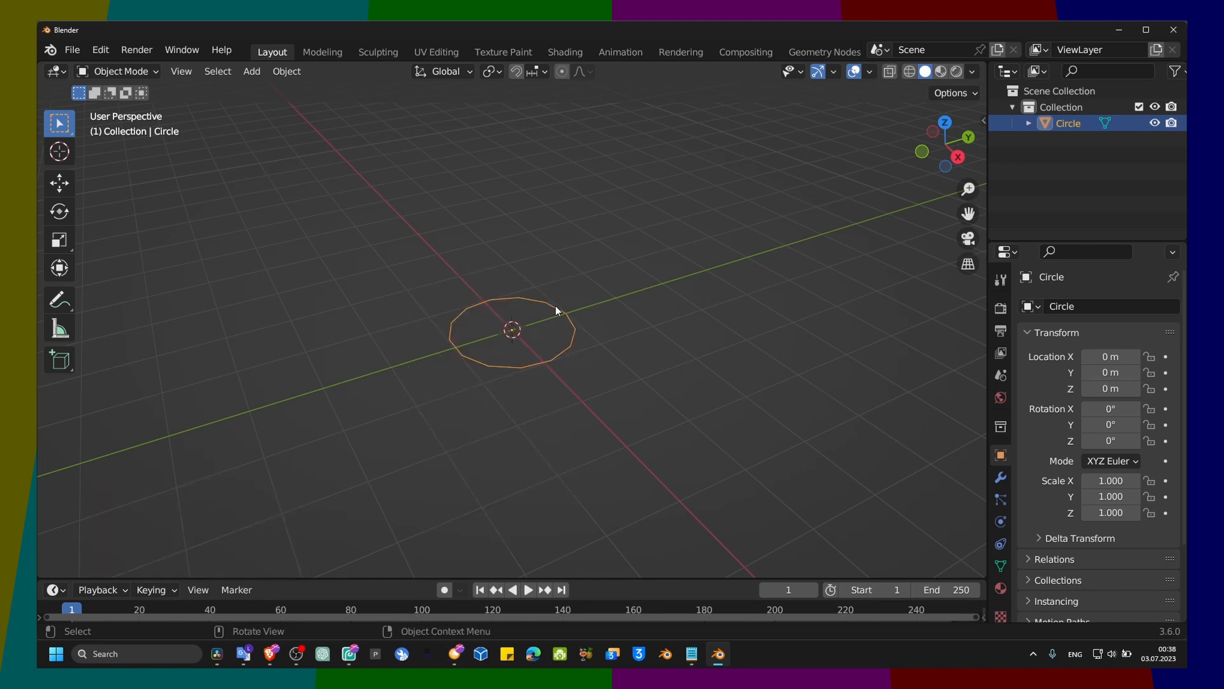
Step: Enter Edit Mode on the circle, select all its vertices and fill them with a face
key("Tab")
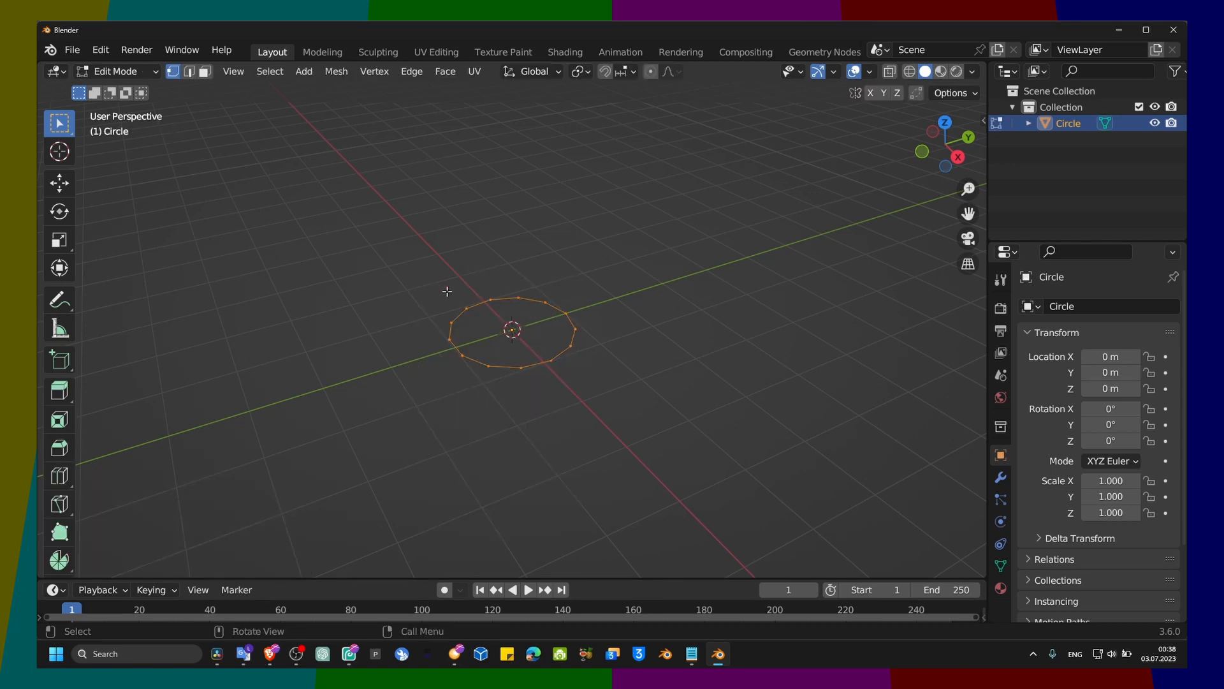
left_click(121, 72)
left_click(496, 323)
left_click_drag(404, 268, 602, 376)
key("f")
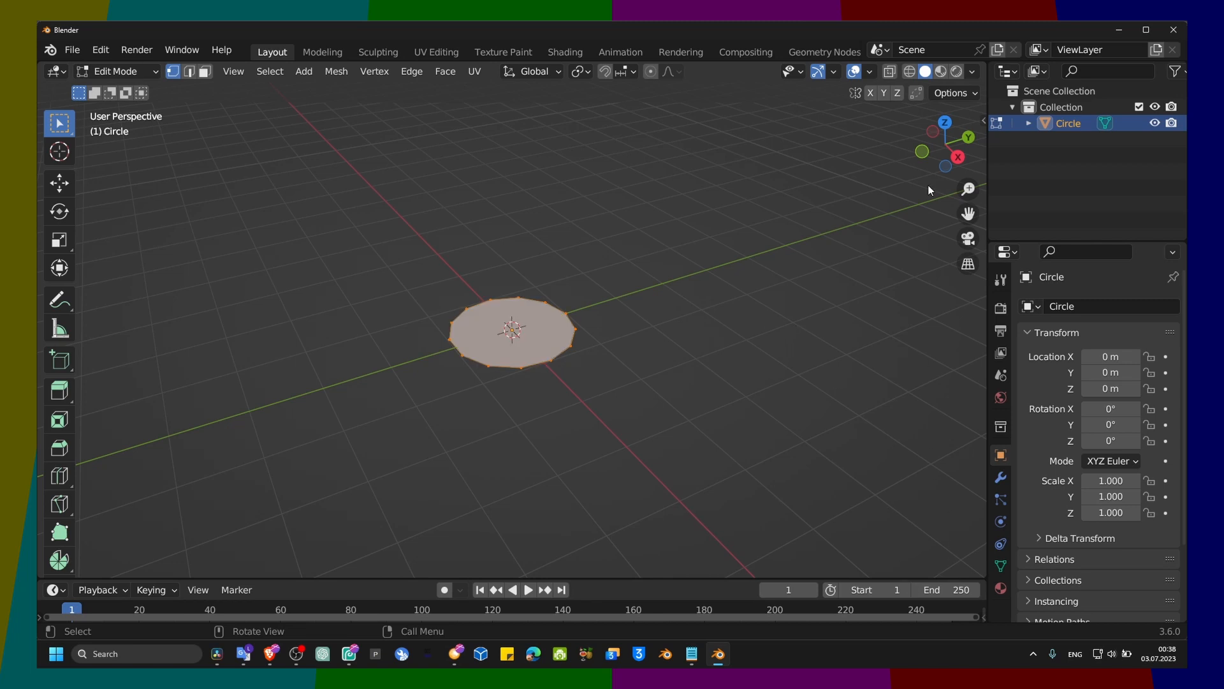
Step: Enable the Screencast Keys display and hide the viewport sidebar
left_click(981, 120)
left_click(978, 273)
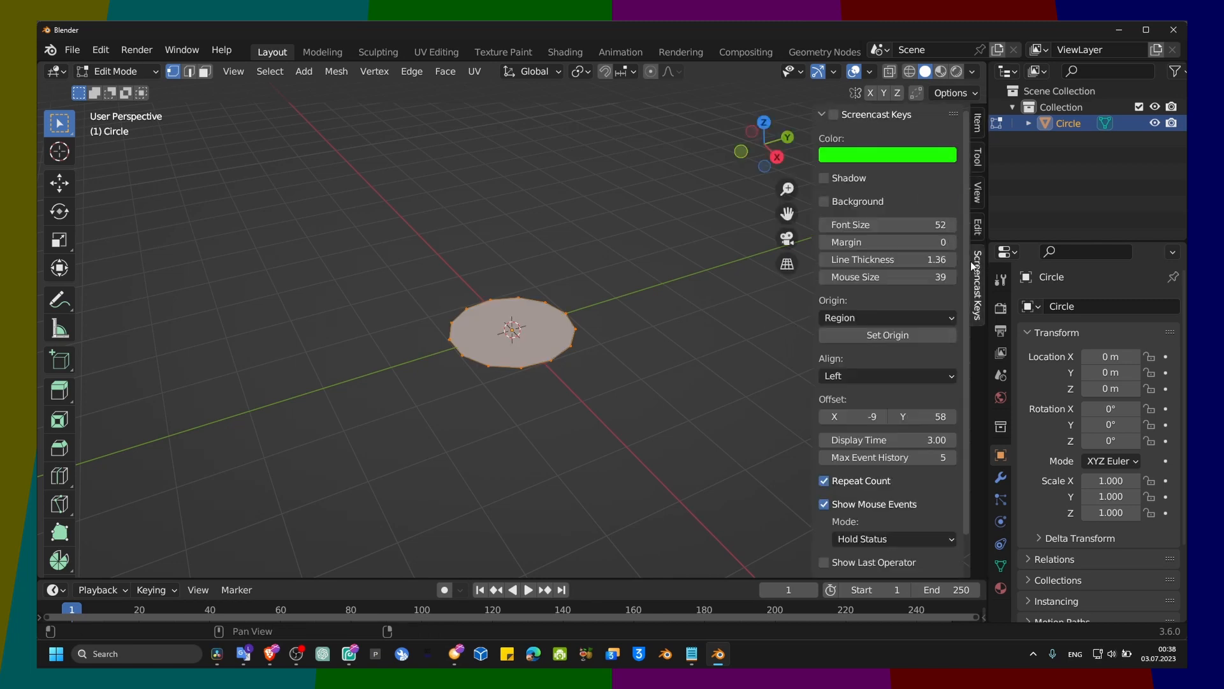
left_click(838, 117)
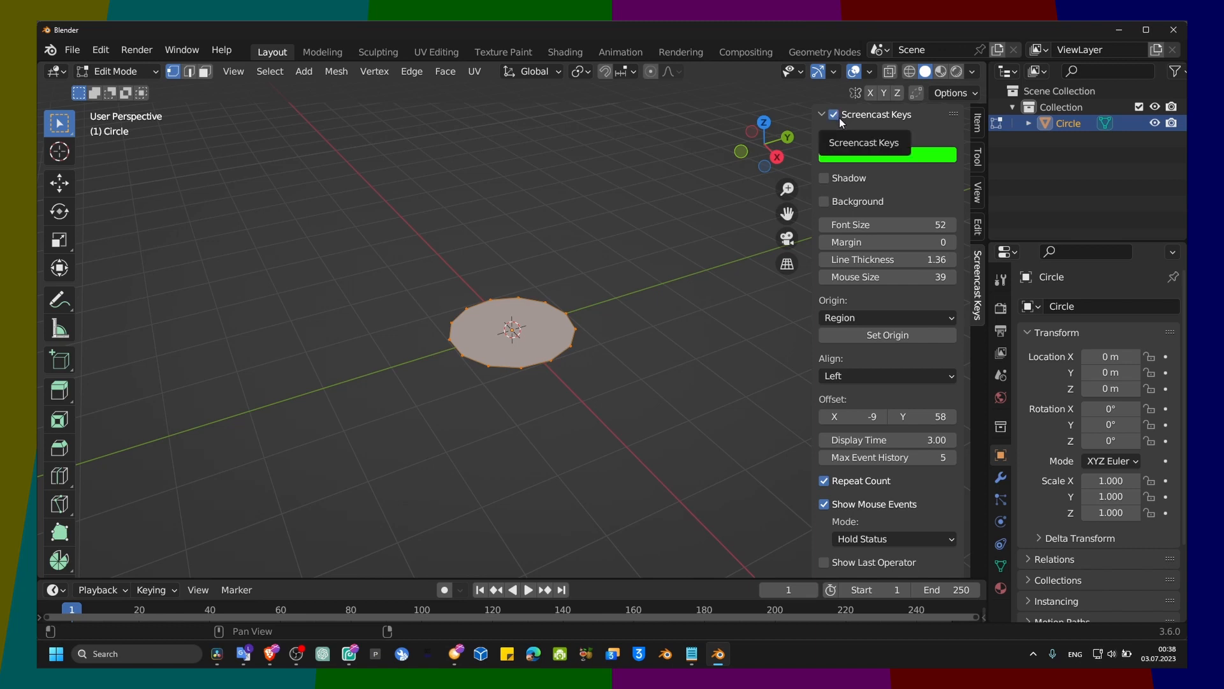
key("n")
Step: Undo the circle's face fill and fill its vertices with a face again
key("f")
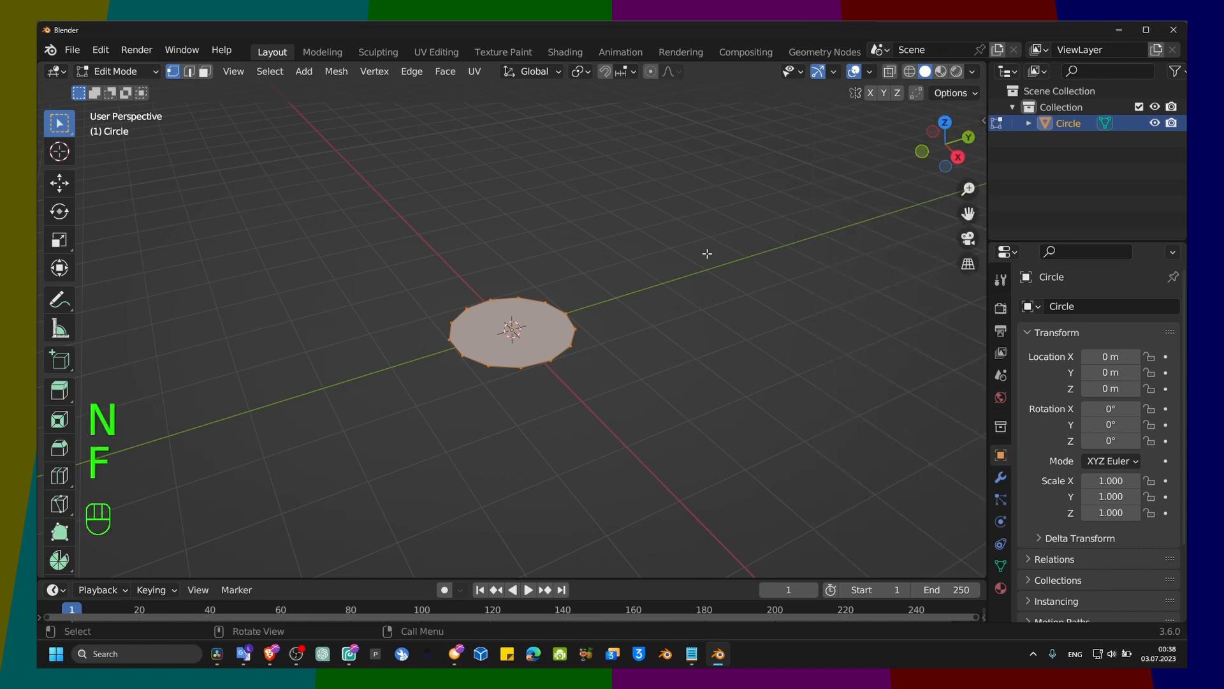
key("ctrl+z")
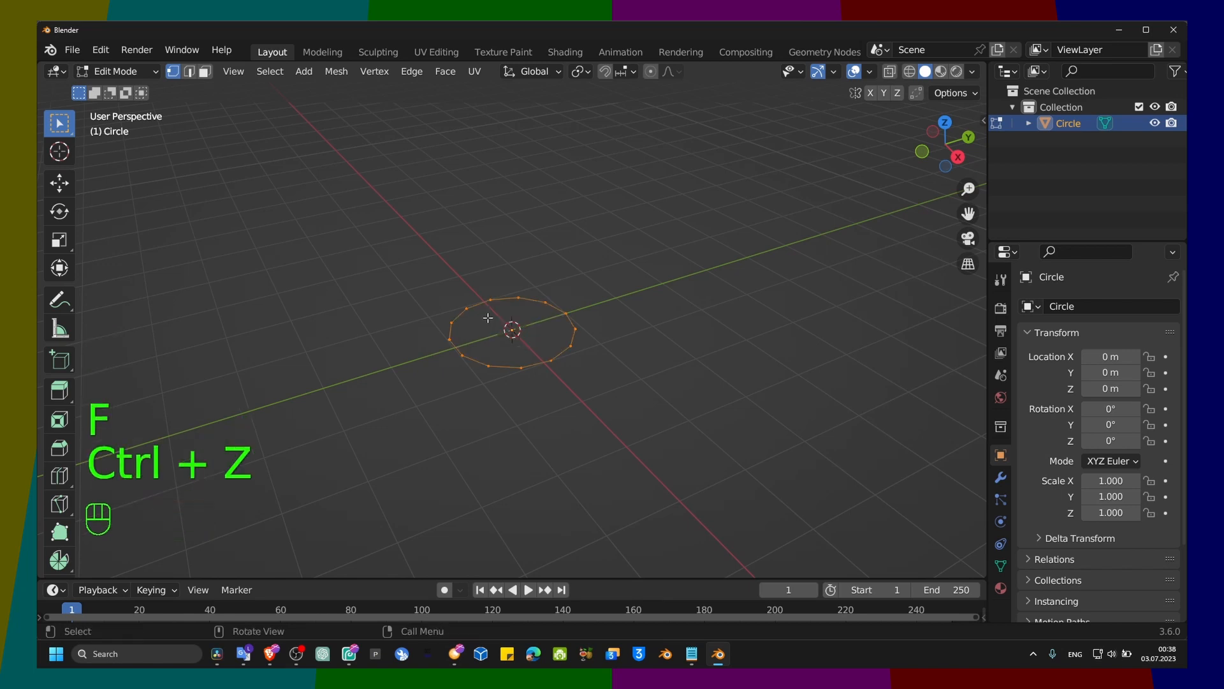
key("f")
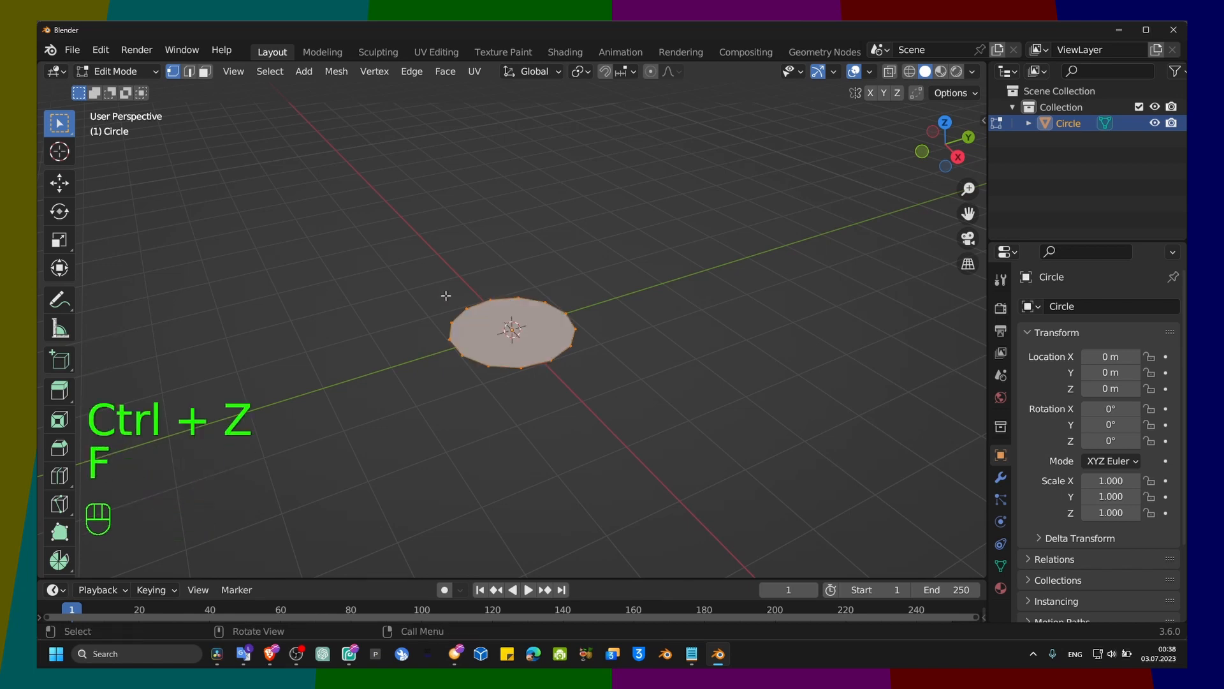
Step: Try extruding the filled circle face upward about 1.86 m and about 3.07 m, undoing each extrusion
middle_click_drag(489, 308, 519, 300)
key("e")
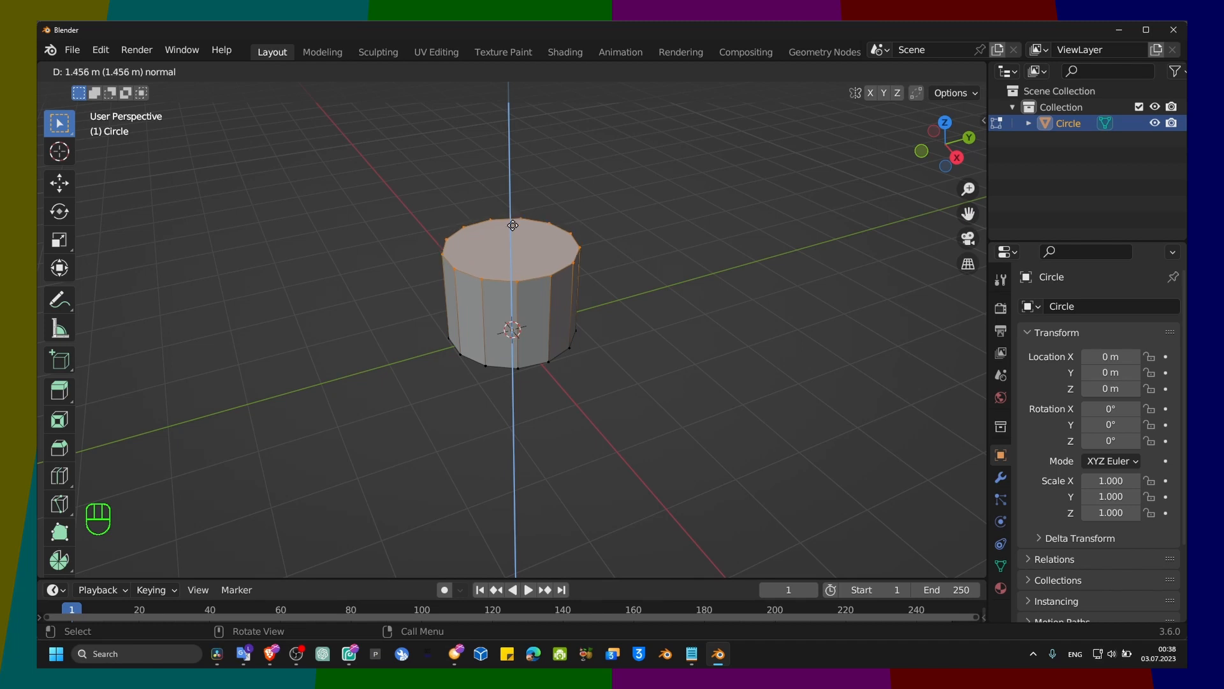
left_click(510, 194)
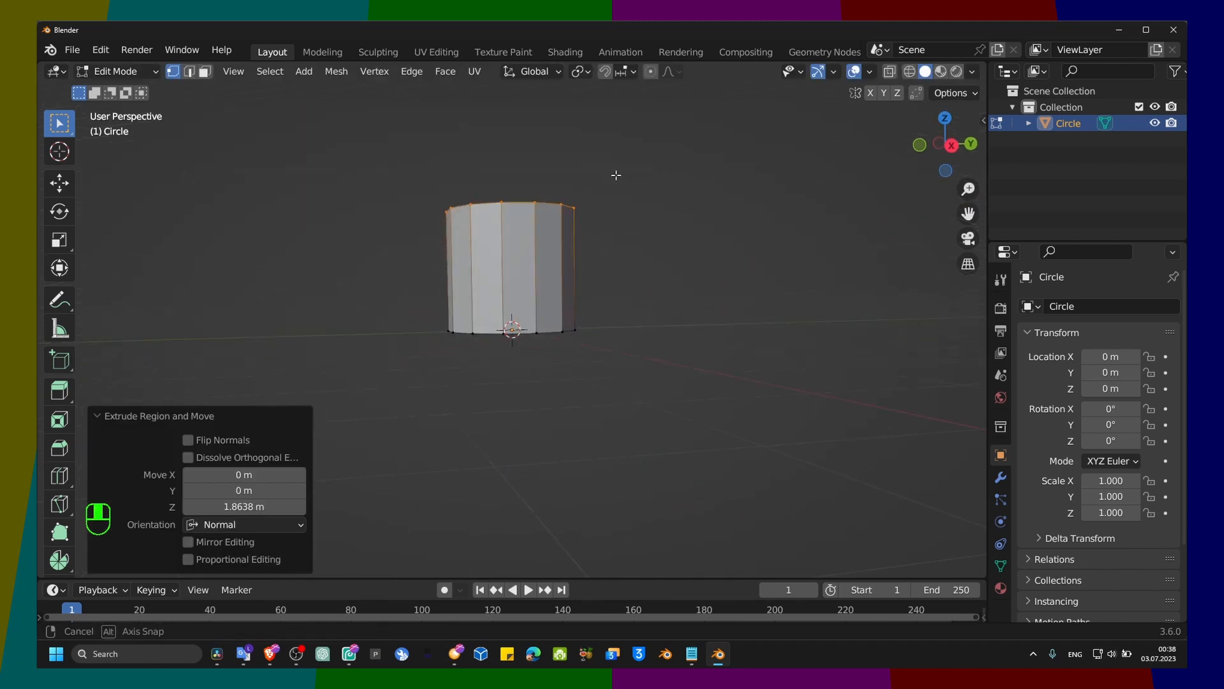
key("ctrl+z")
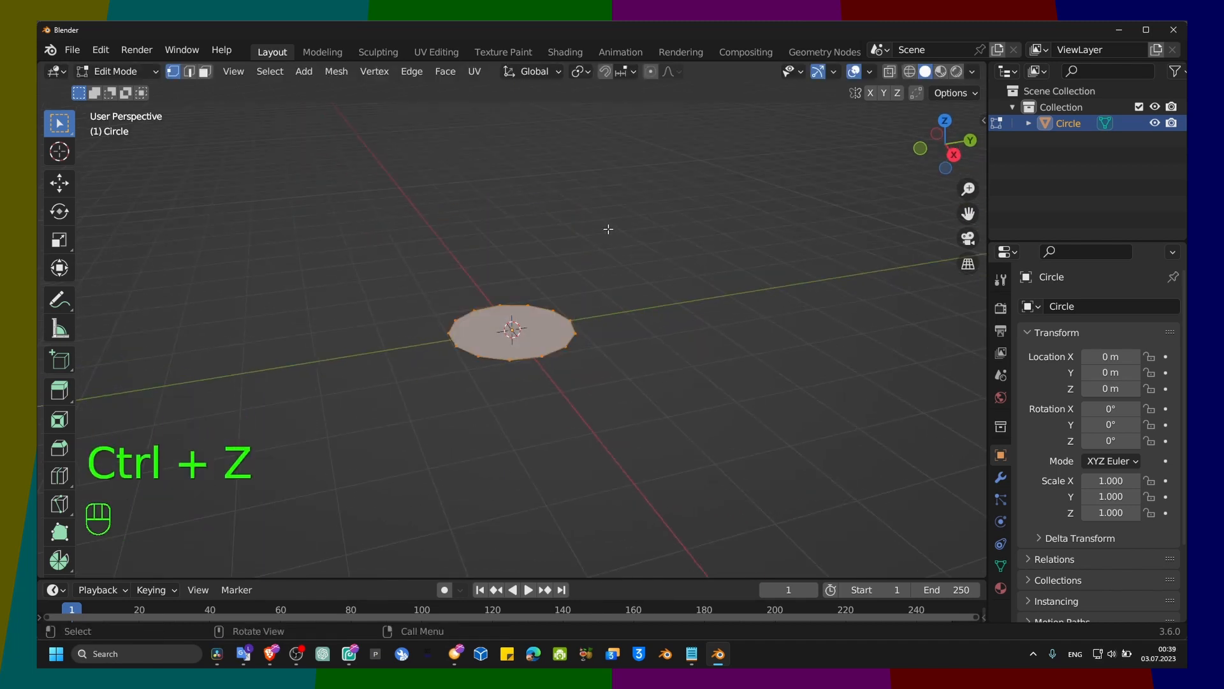
key("e")
left_click(608, 508)
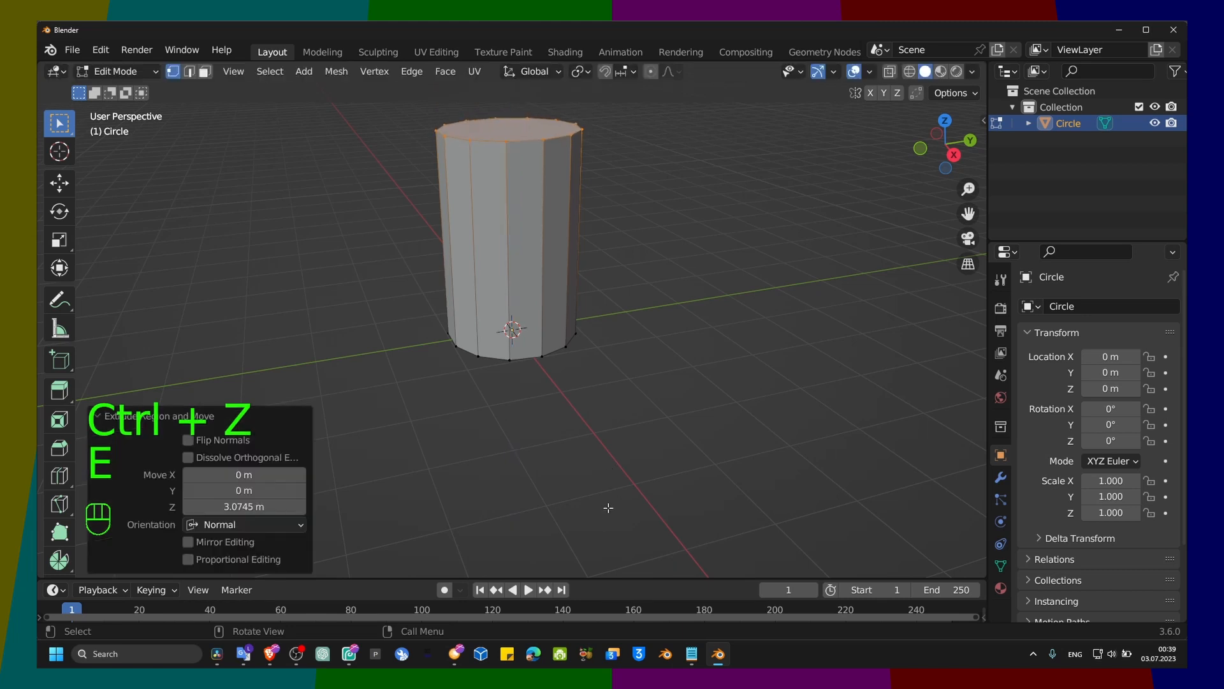
key("ctrl+z")
Step: Extrude the filled circle face upward about 2.07 m along its normal
key("e")
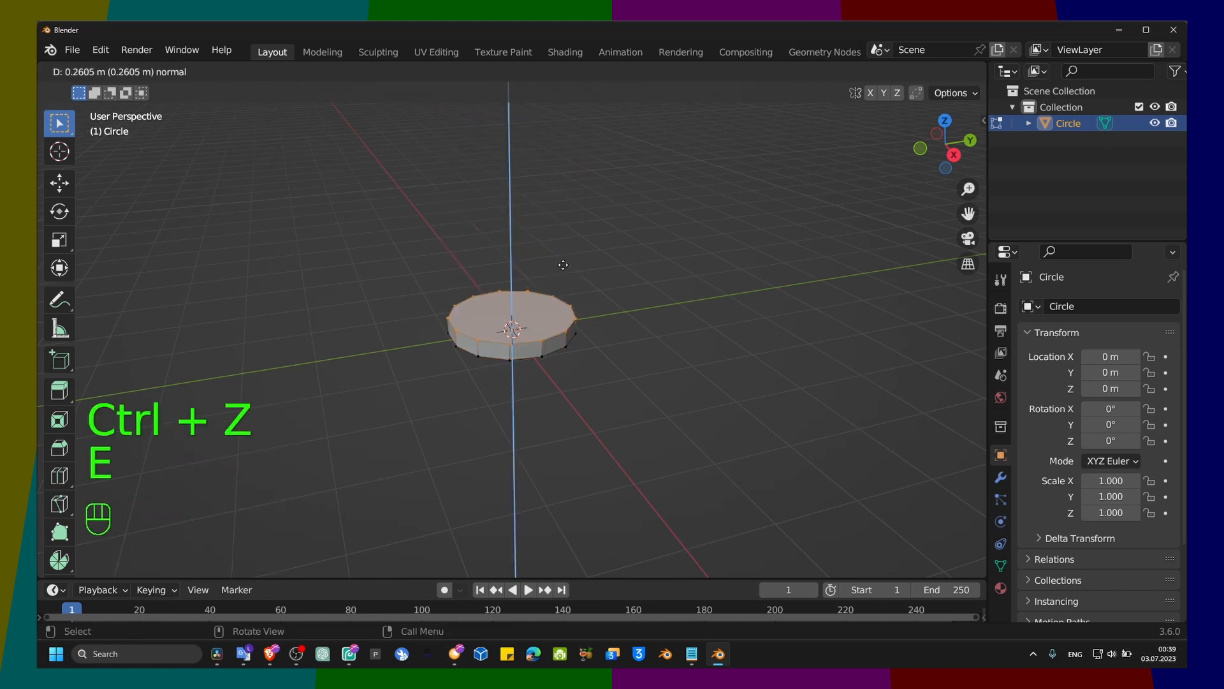
left_click(554, 153)
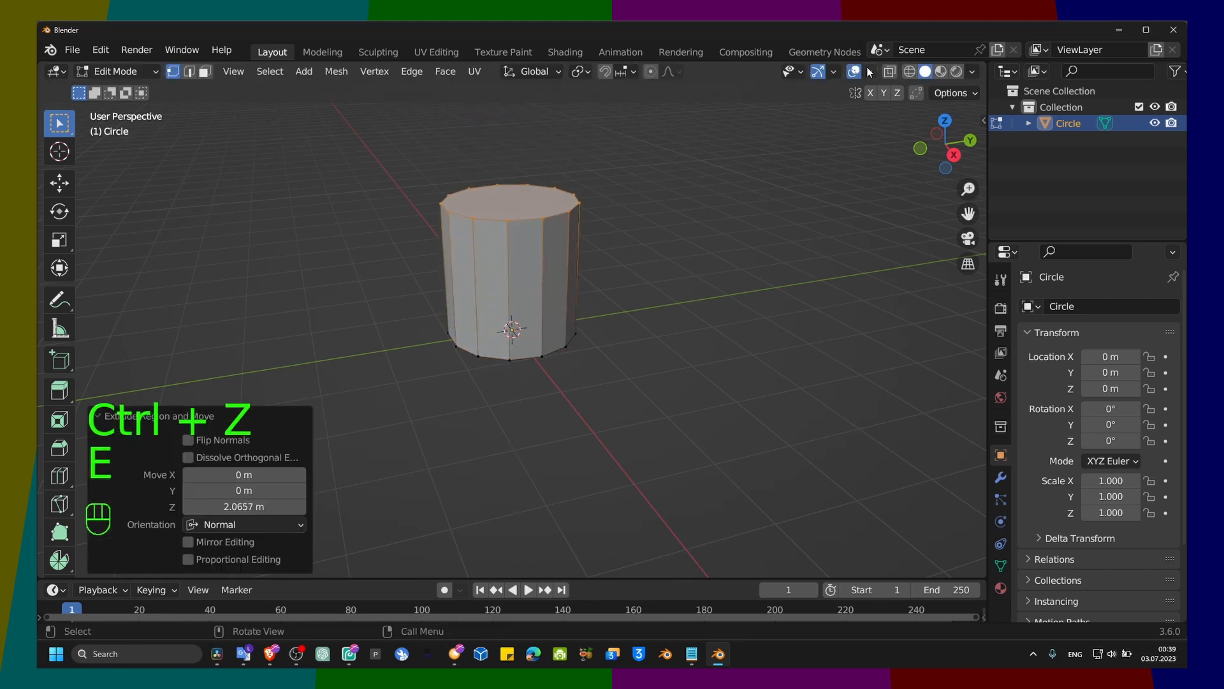
Step: Turn on the Move gizmo in the viewport and select a vertex on the cylinder's upper rim
left_click(870, 72)
left_click(833, 71)
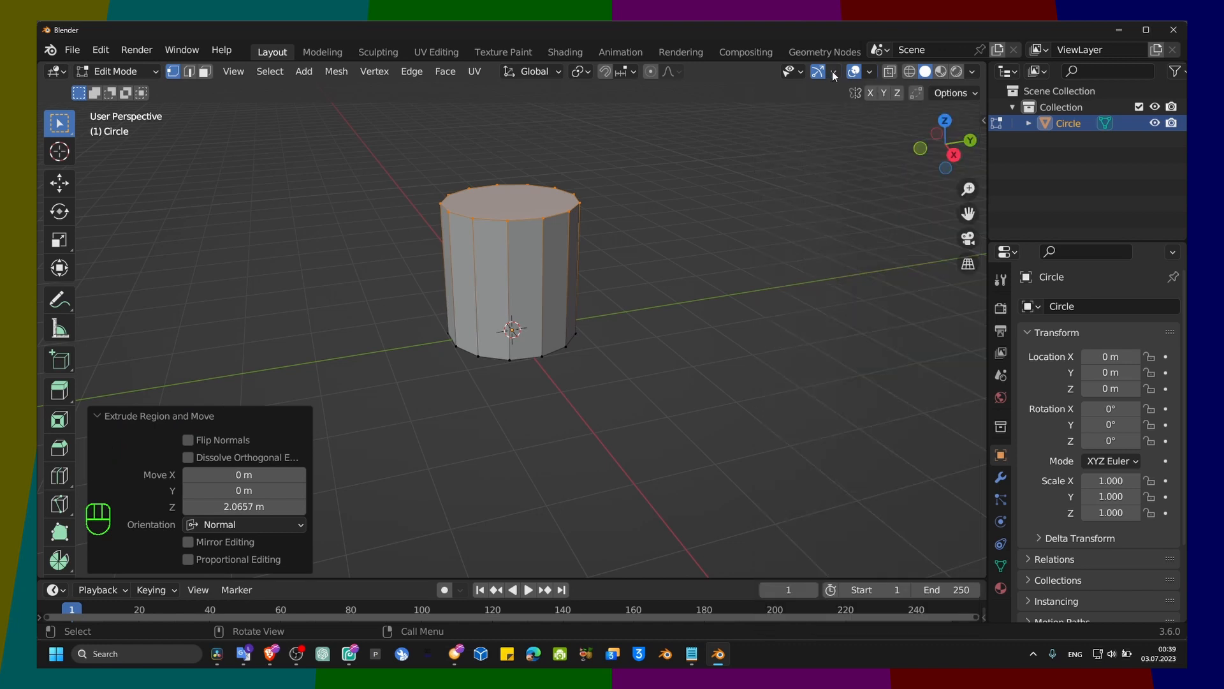
left_click(775, 228)
left_click(609, 228)
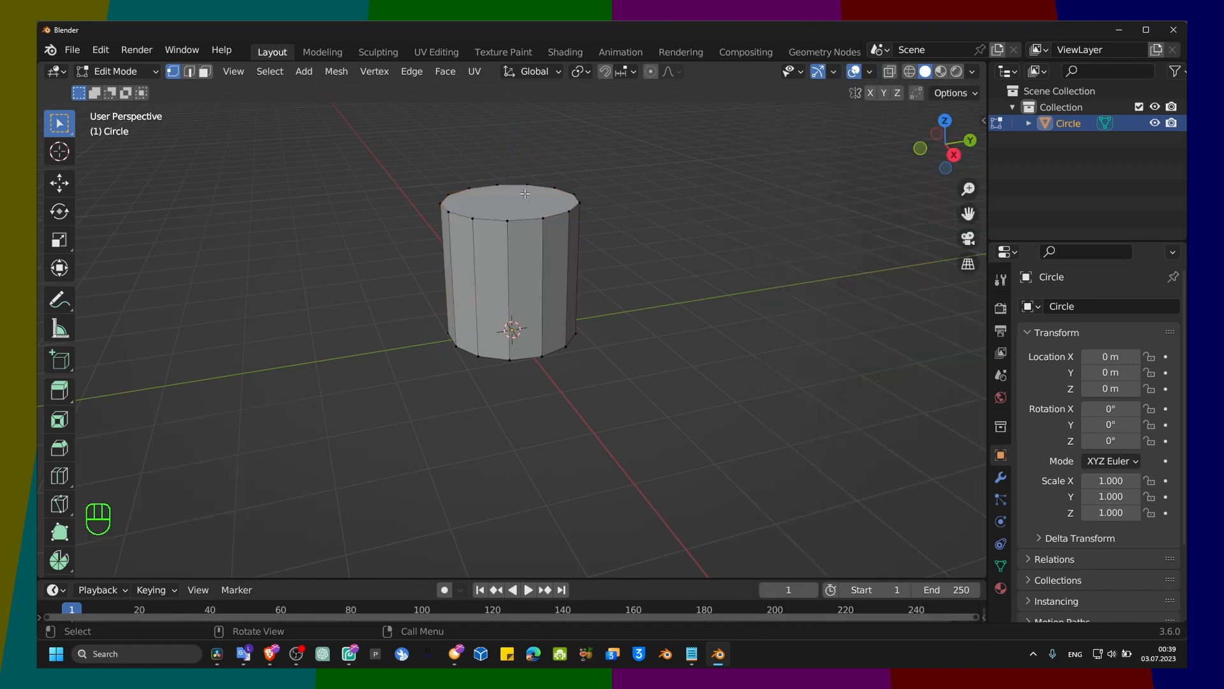
left_click(524, 194)
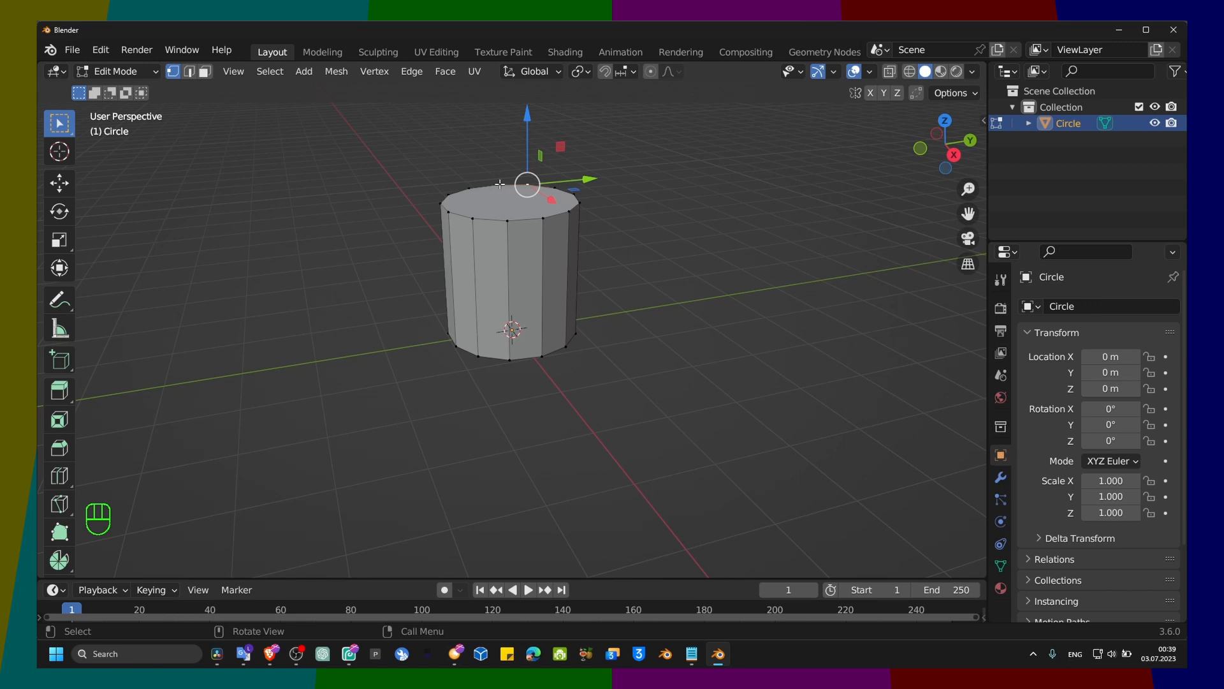
Step: Switch to face selection, select the cylinder's top face and raise it about 0.09 m along Z
key("3")
left_click(512, 200)
left_click_drag(510, 136, 516, 125)
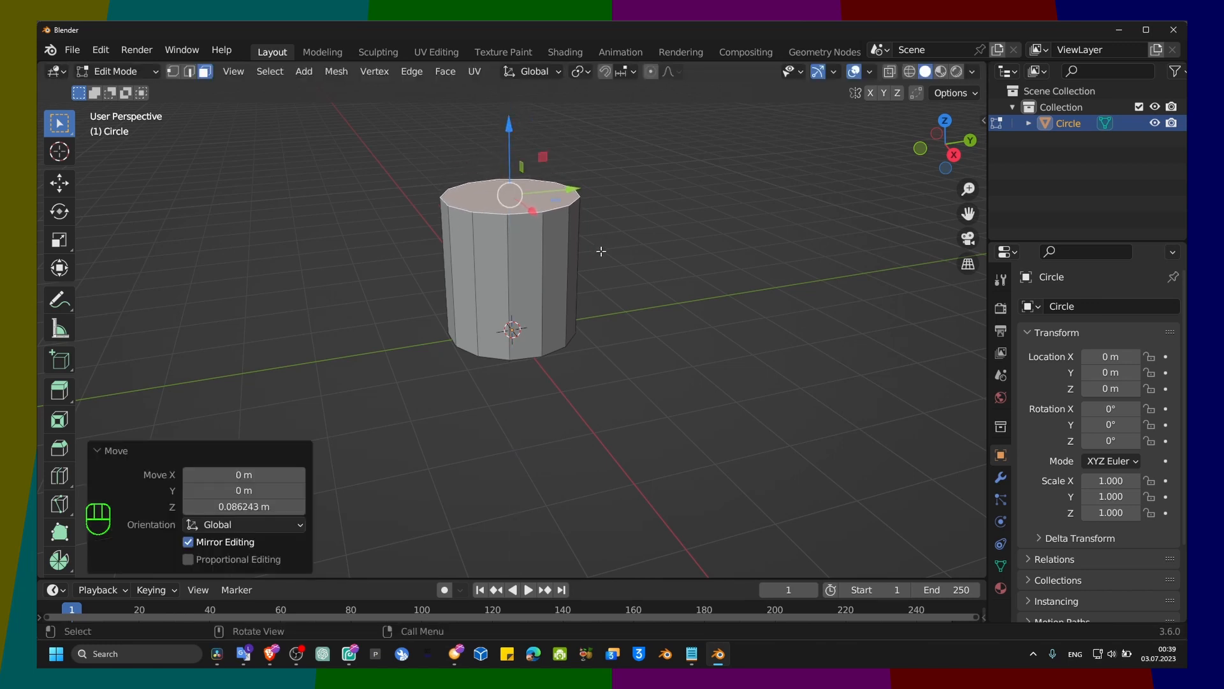
Step: Scale the cylinder's top face along the Y axis by about 1.31
mouse_move(601, 251)
middle_mouse_down()
mouse_move(618, 216)
mouse_move(613, 249)
middle_mouse_up()
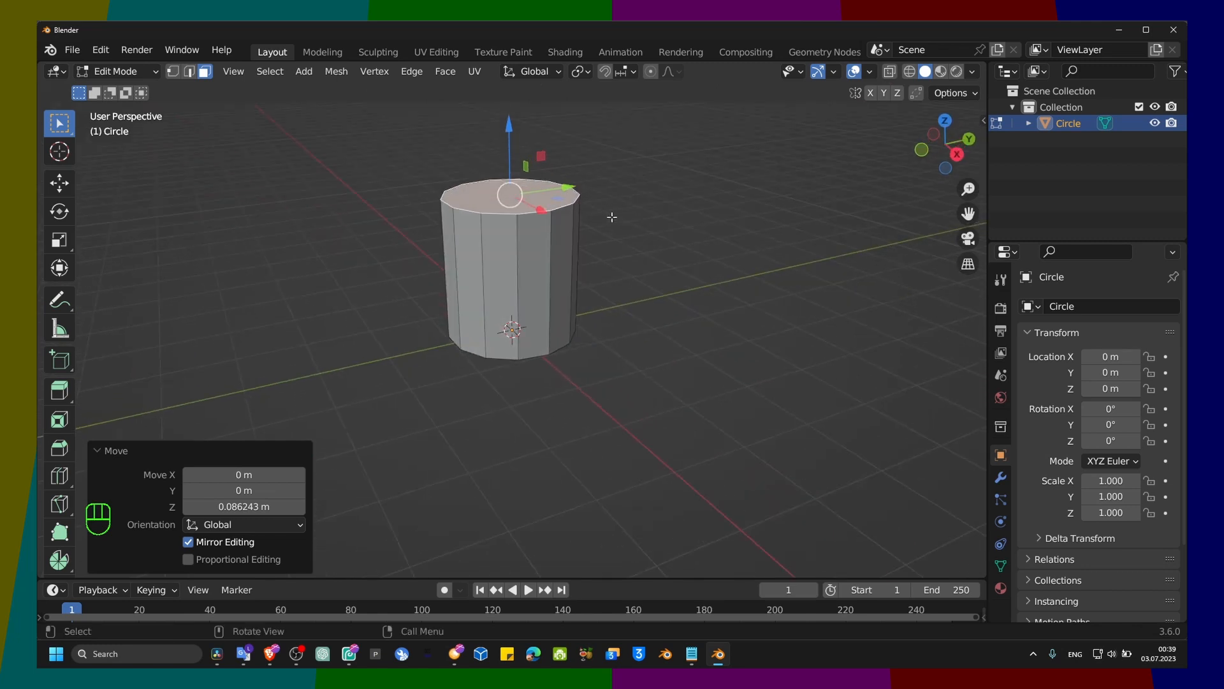
key("s")
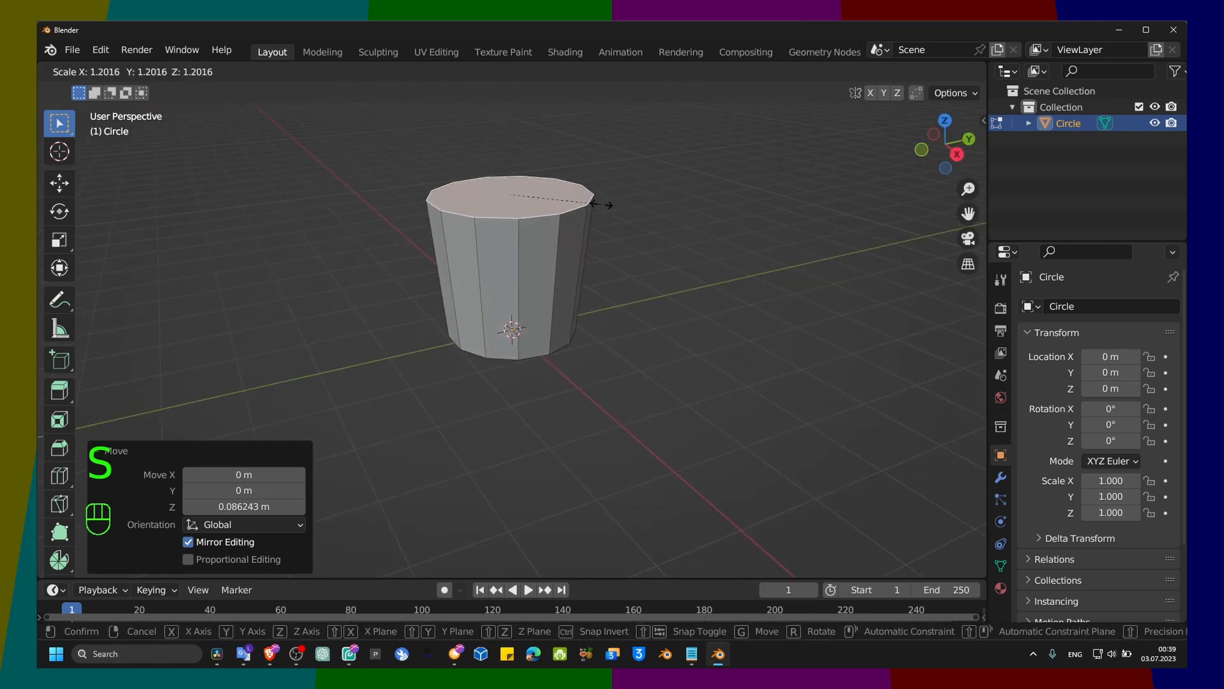
key("y")
left_click(610, 211)
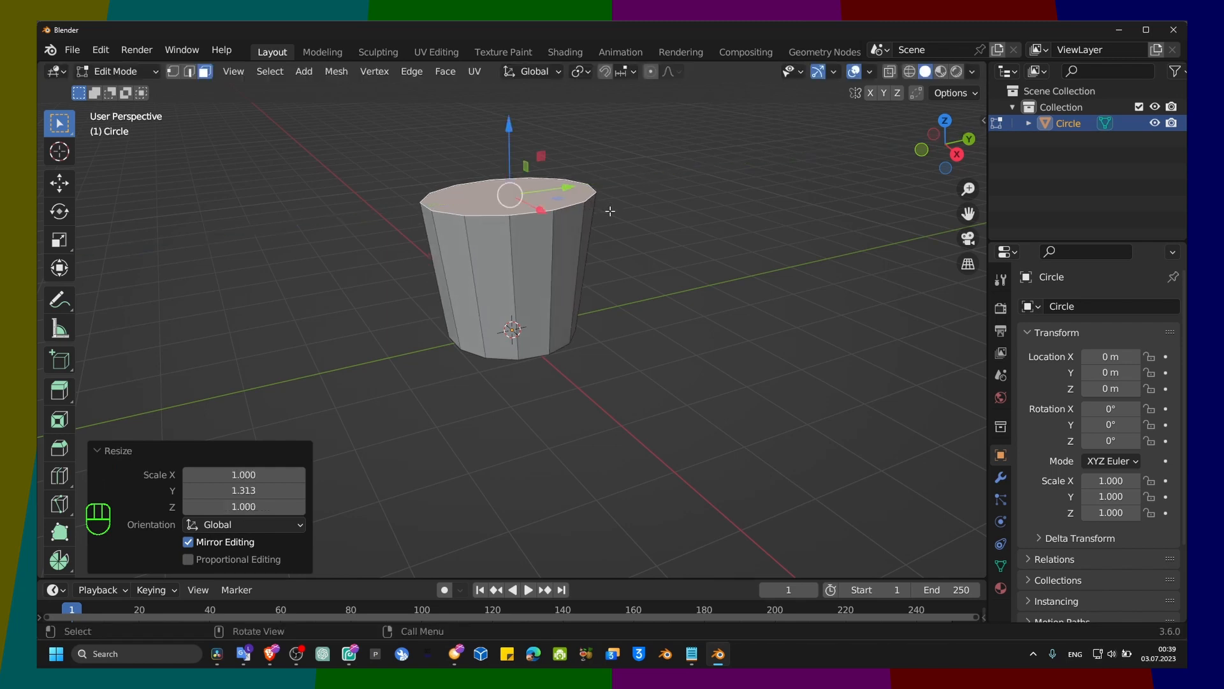
Step: Examine the tapered body's shape in the front and top orthographic views and from an angle above
middle_click_drag(610, 211, 625, 182)
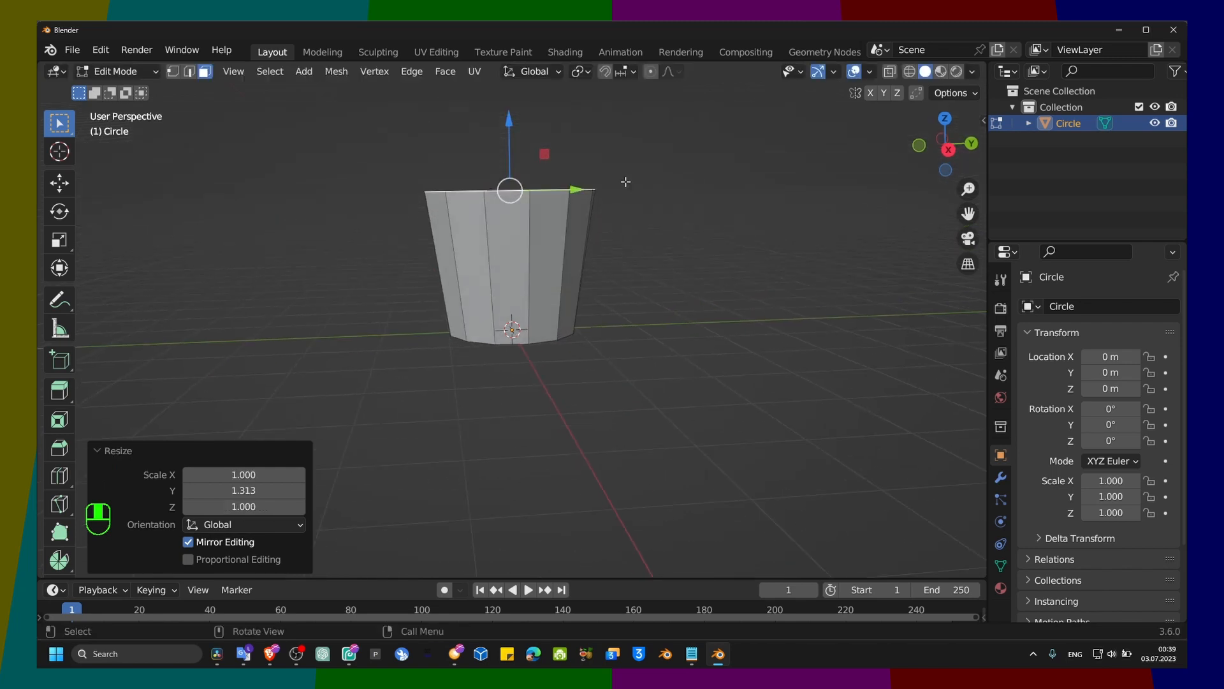
left_click(971, 145)
left_click(954, 147)
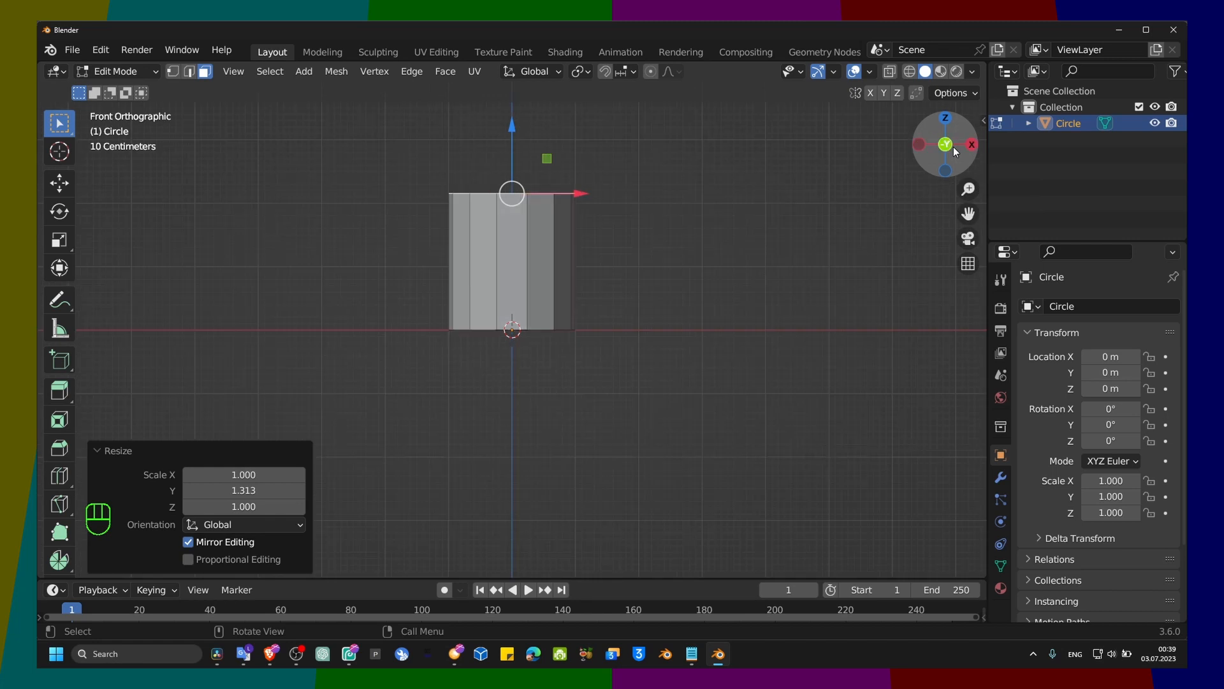
left_click(945, 121)
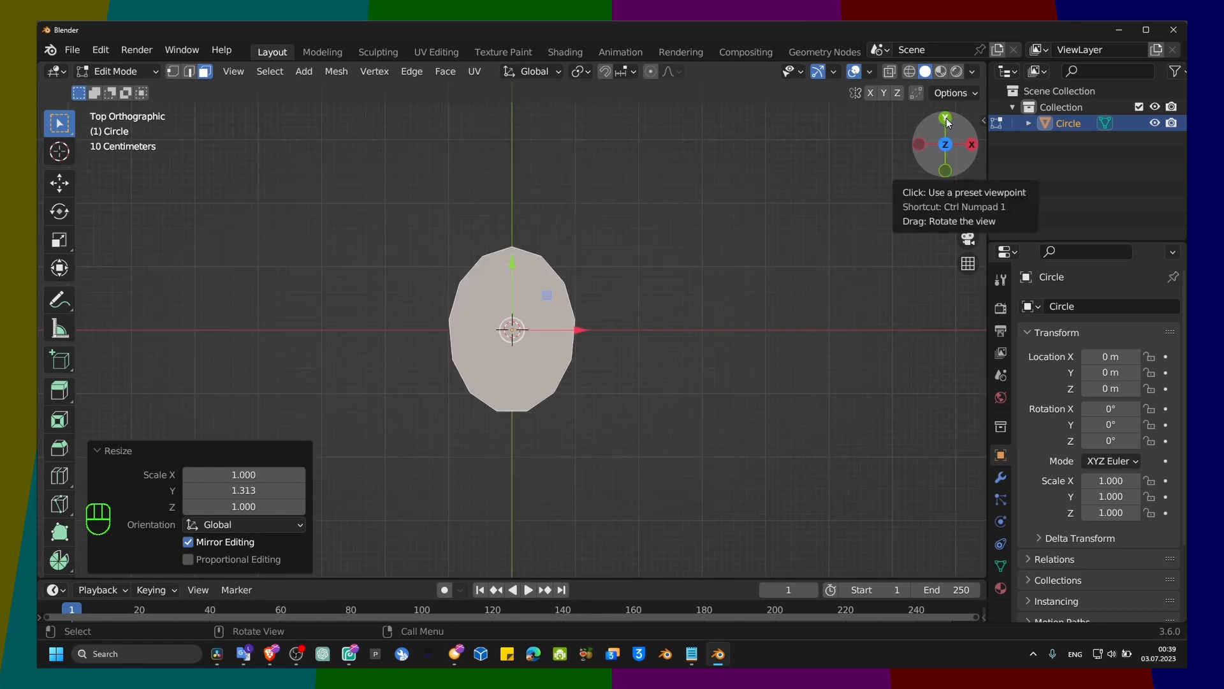
left_click(947, 121)
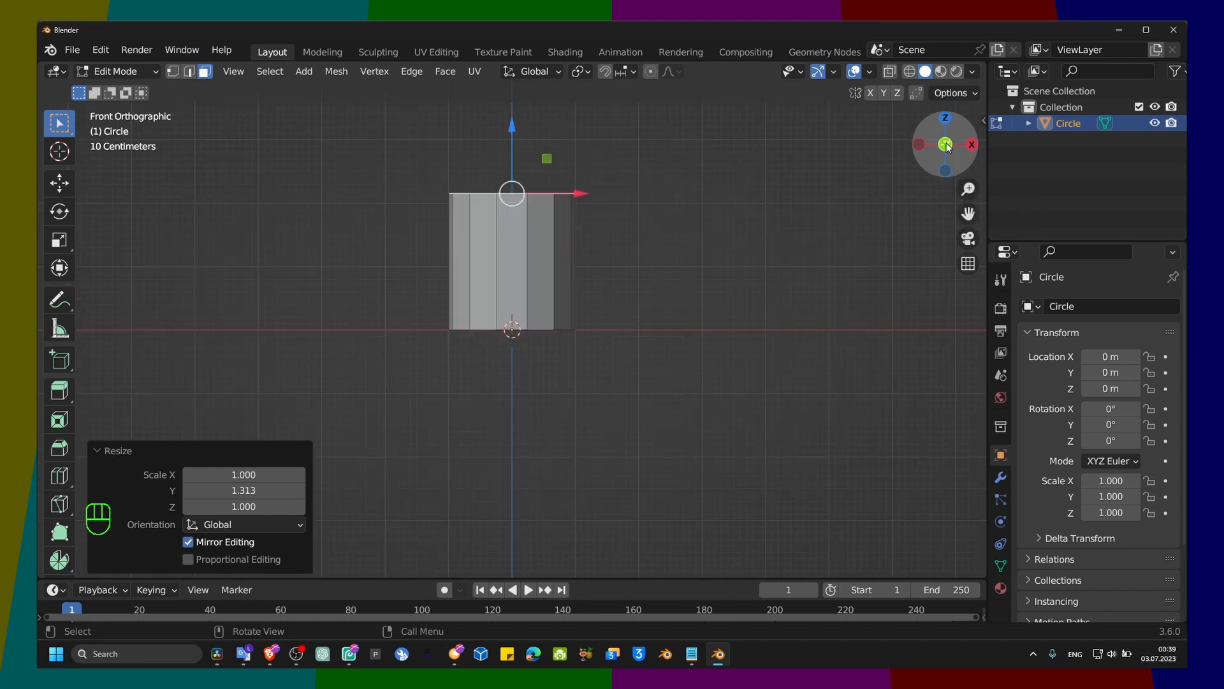
left_click(944, 121)
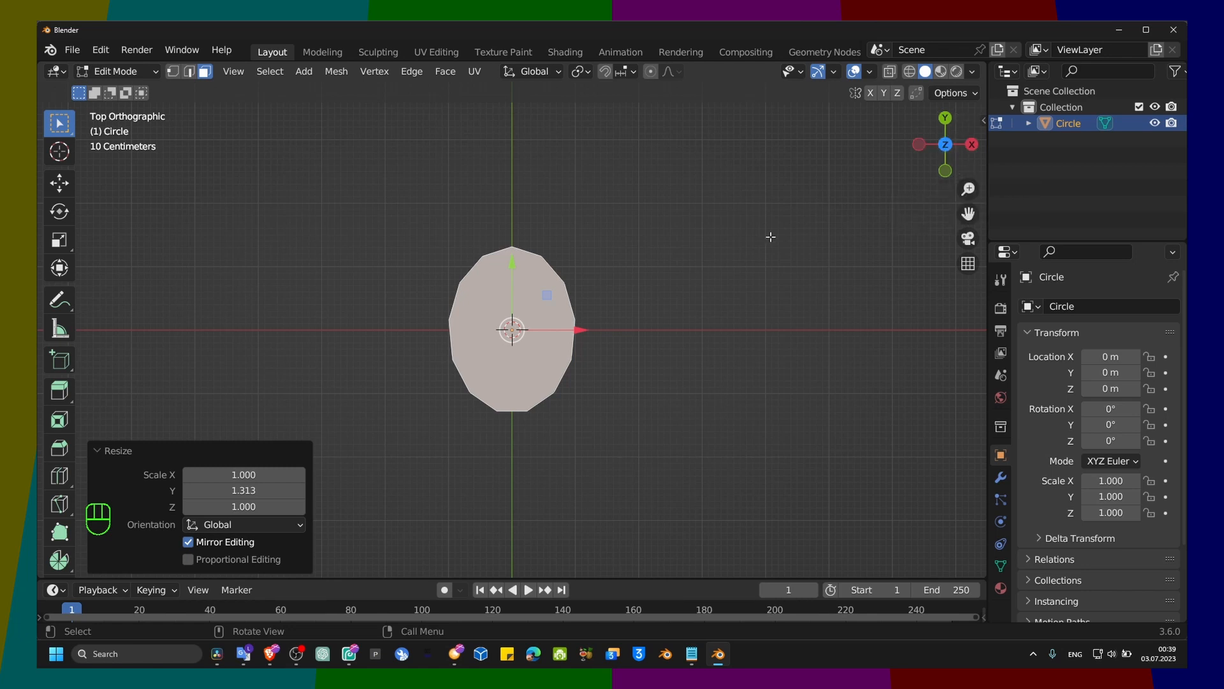
middle_click_drag(771, 235, 631, 219)
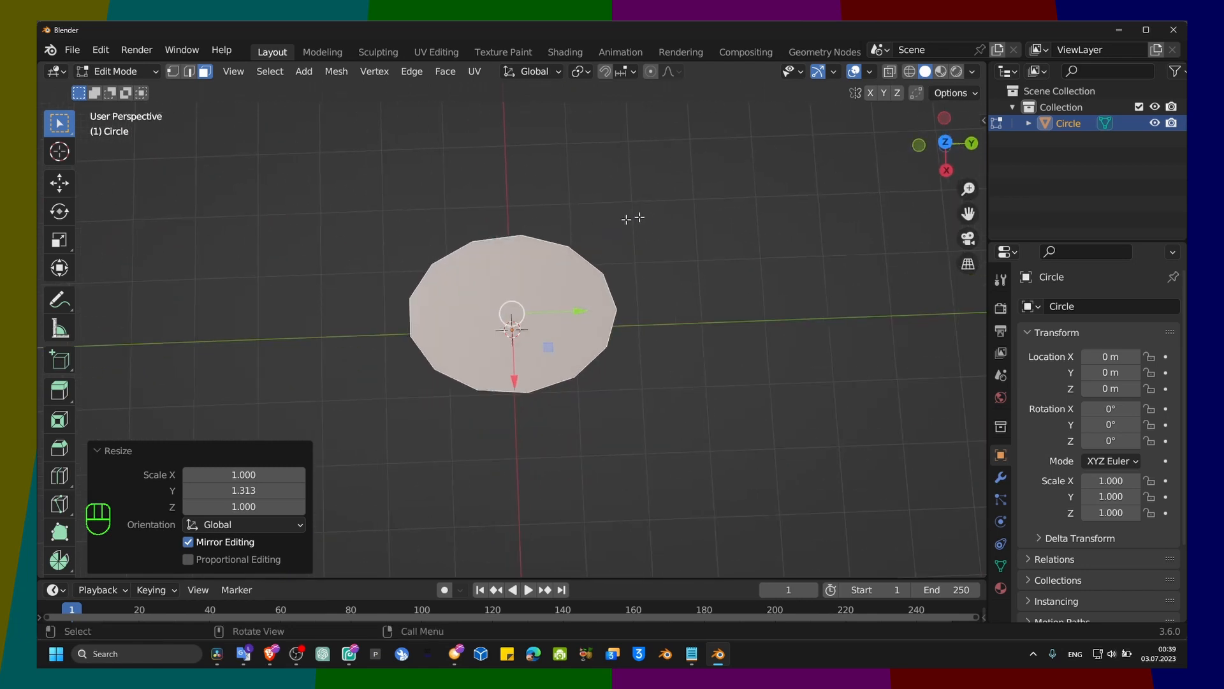
Step: Scale the body's top face along the Y axis by about 1.05 in the top orthographic view
left_click(969, 150)
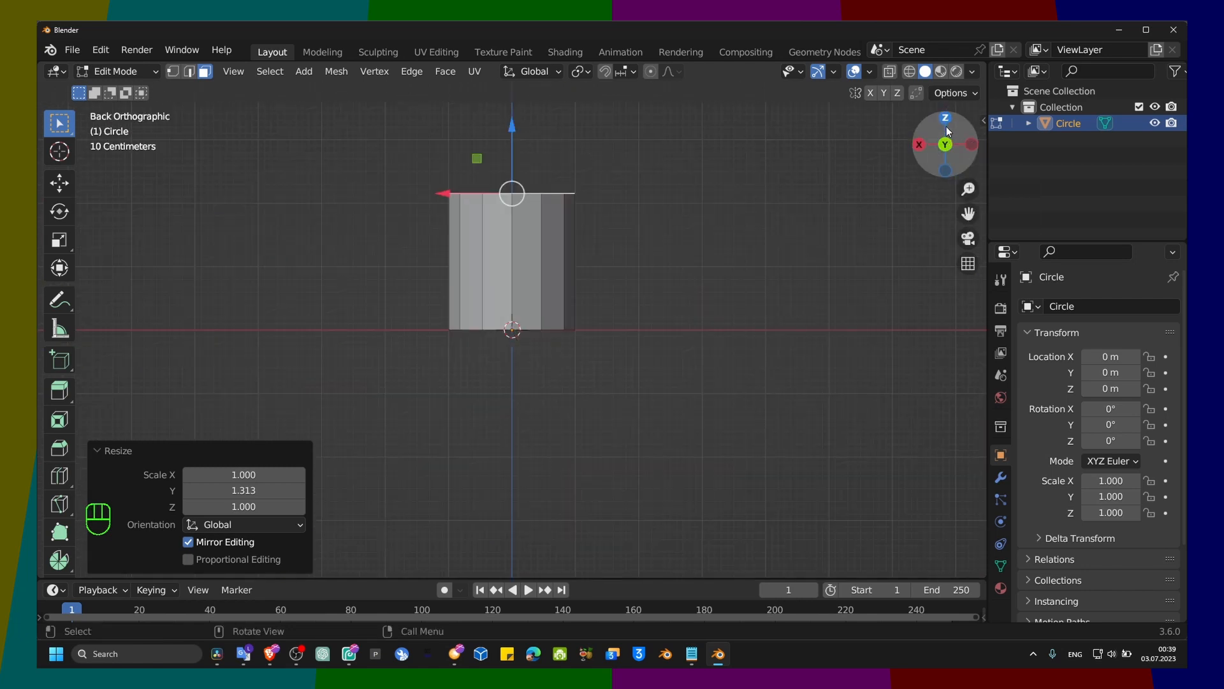
left_click_drag(938, 145, 948, 131)
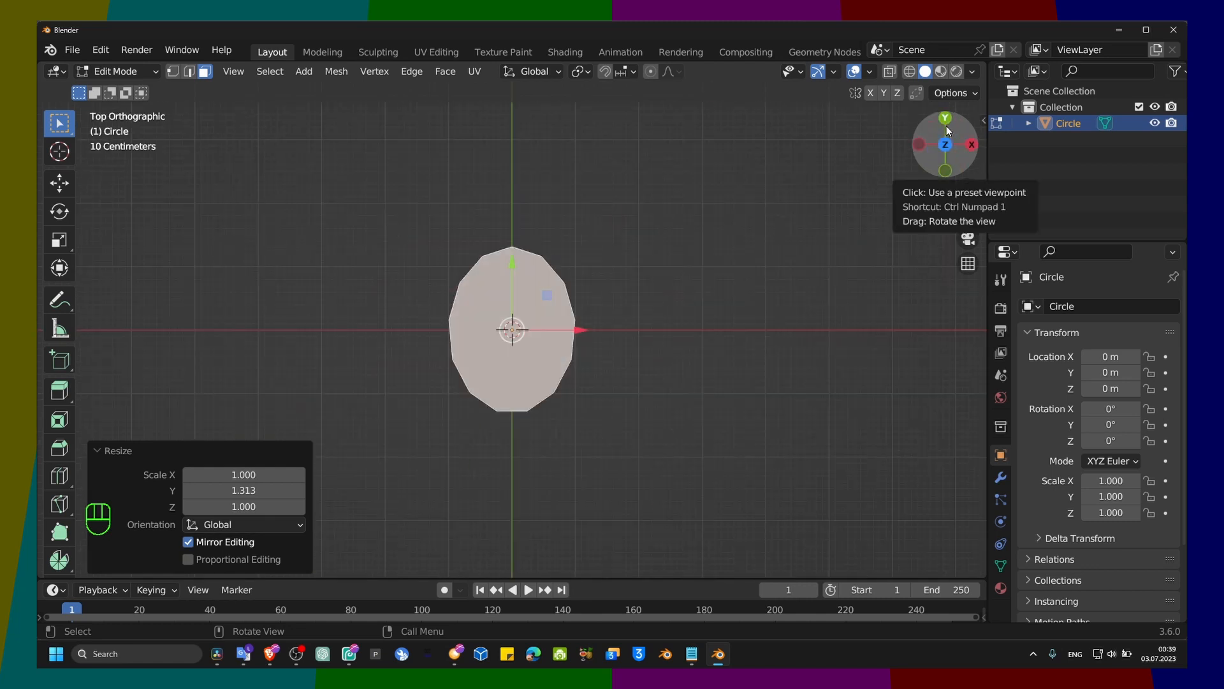
left_click(946, 126)
left_click(946, 125)
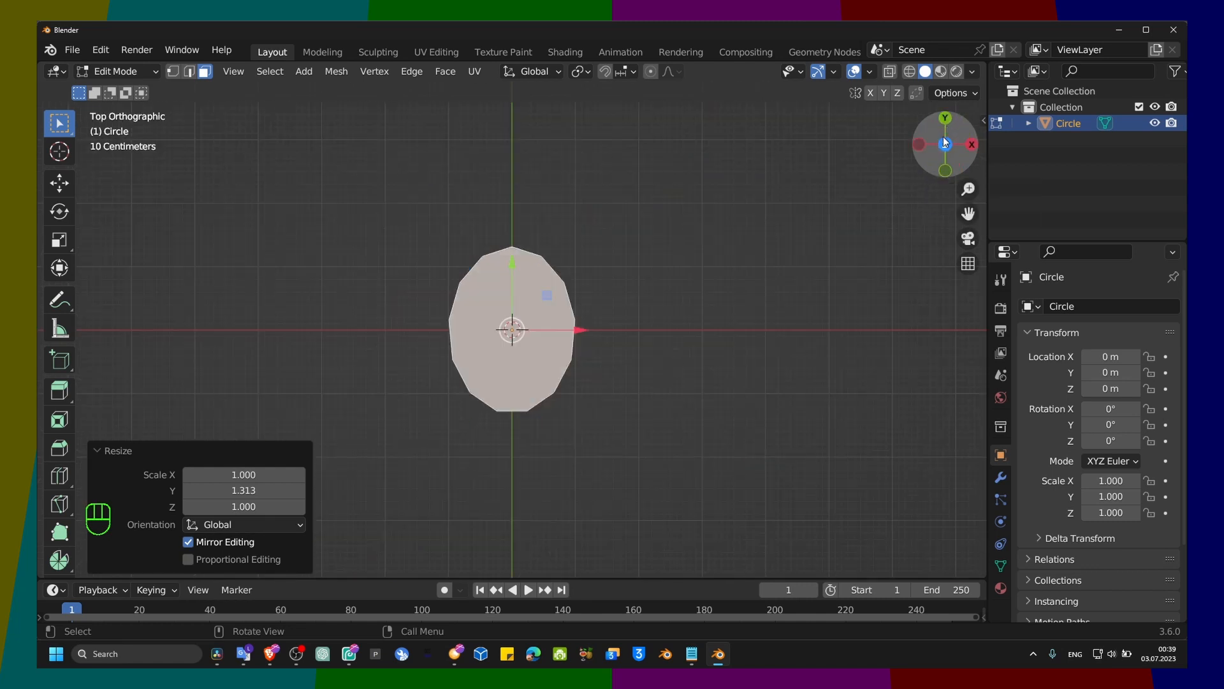
left_click(946, 141)
left_click(946, 143)
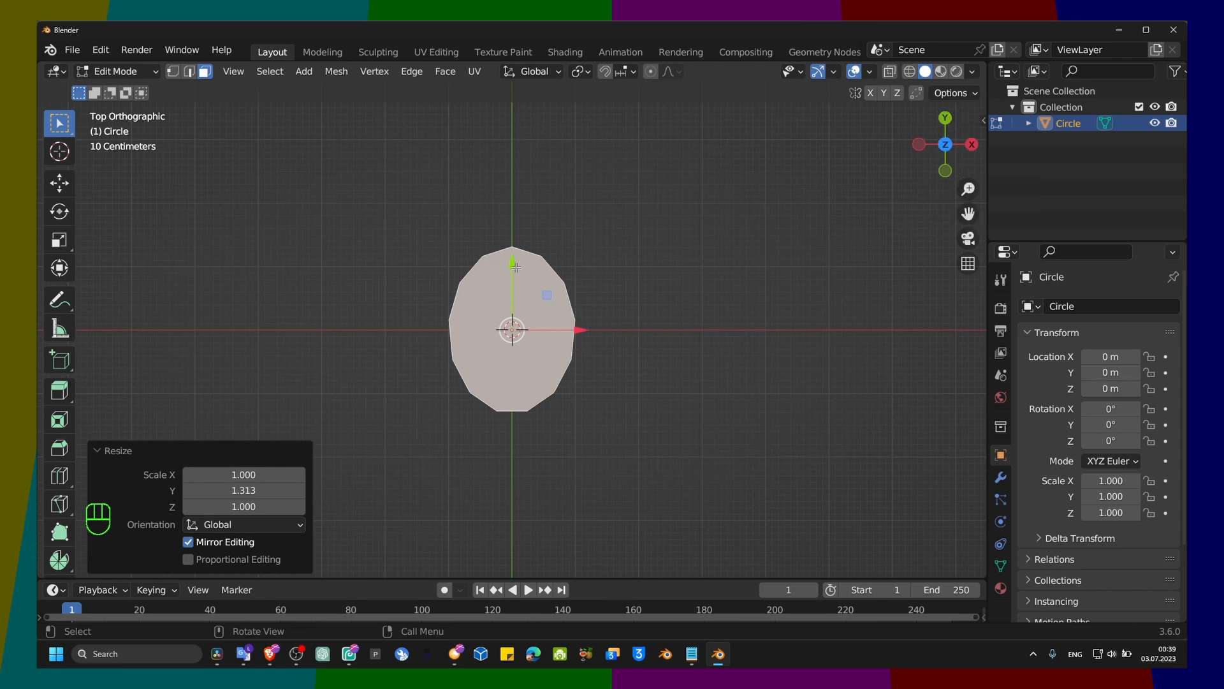
key("s")
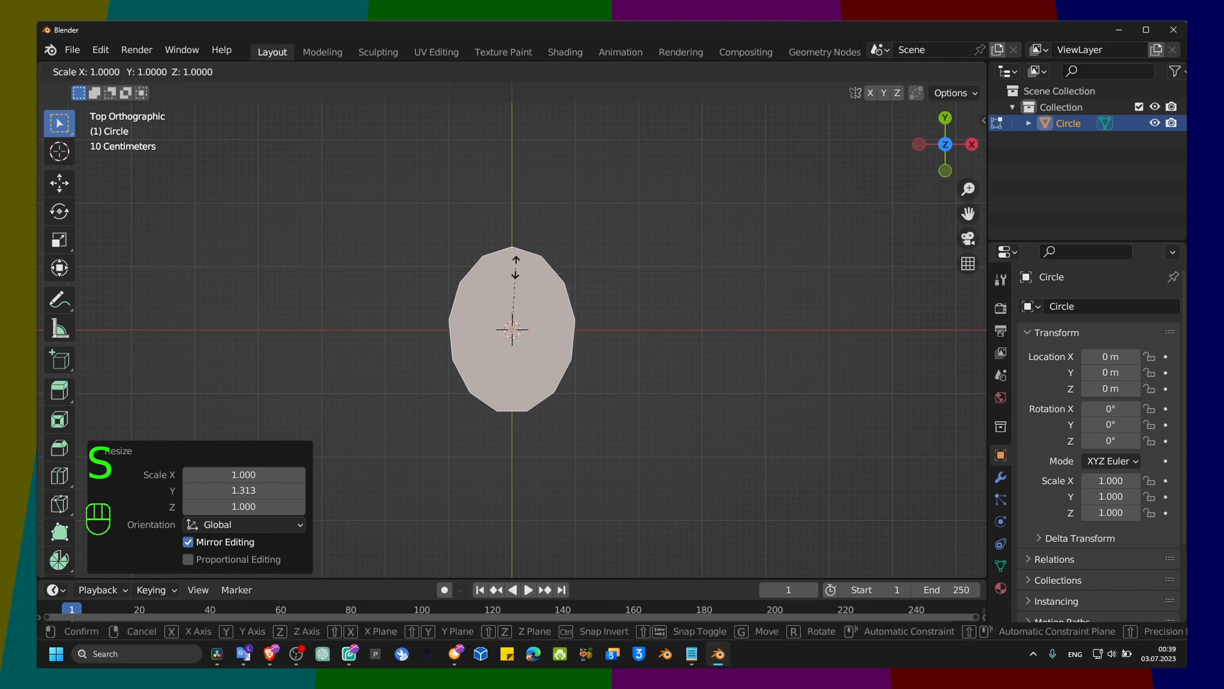
key("y")
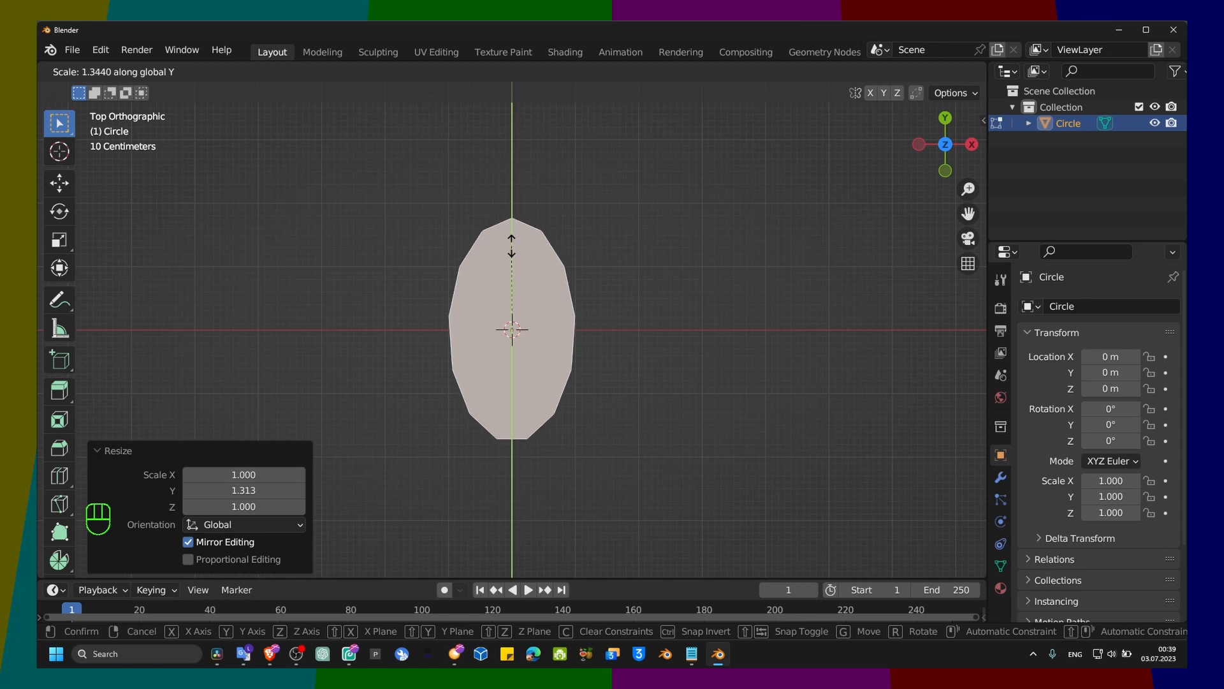
left_click(510, 263)
middle_click_drag(511, 263, 409, 146)
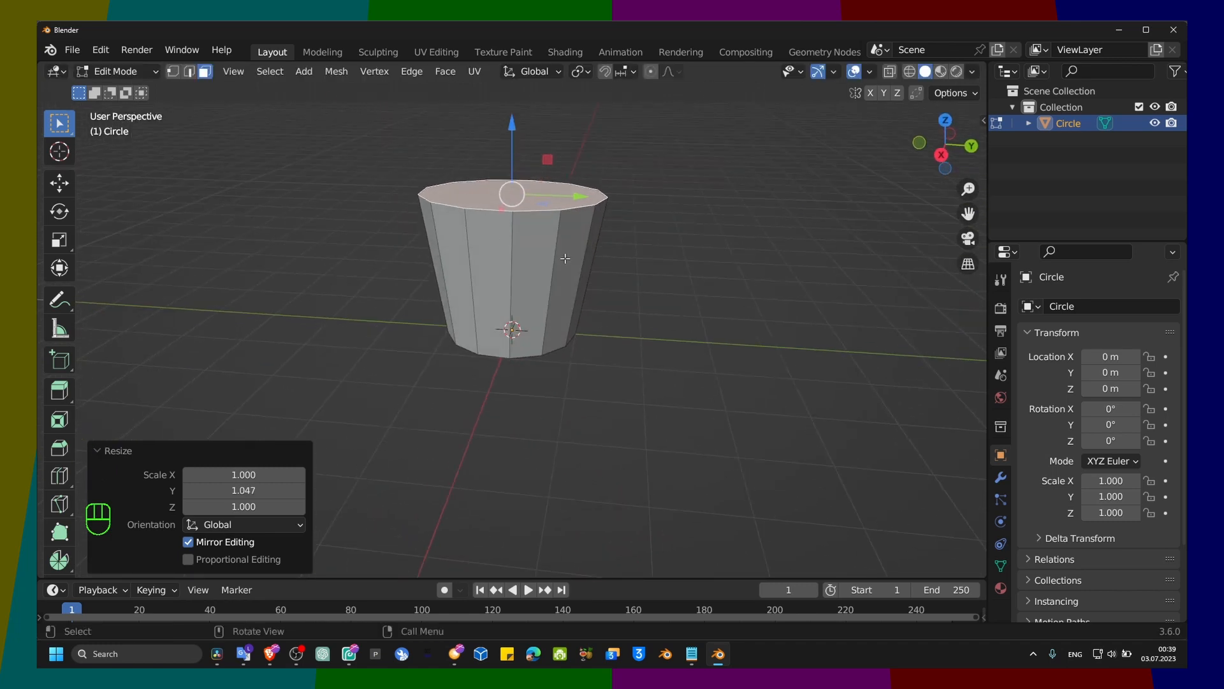
Step: Add a Subdivision Surface modifier to the body
left_click(1001, 477)
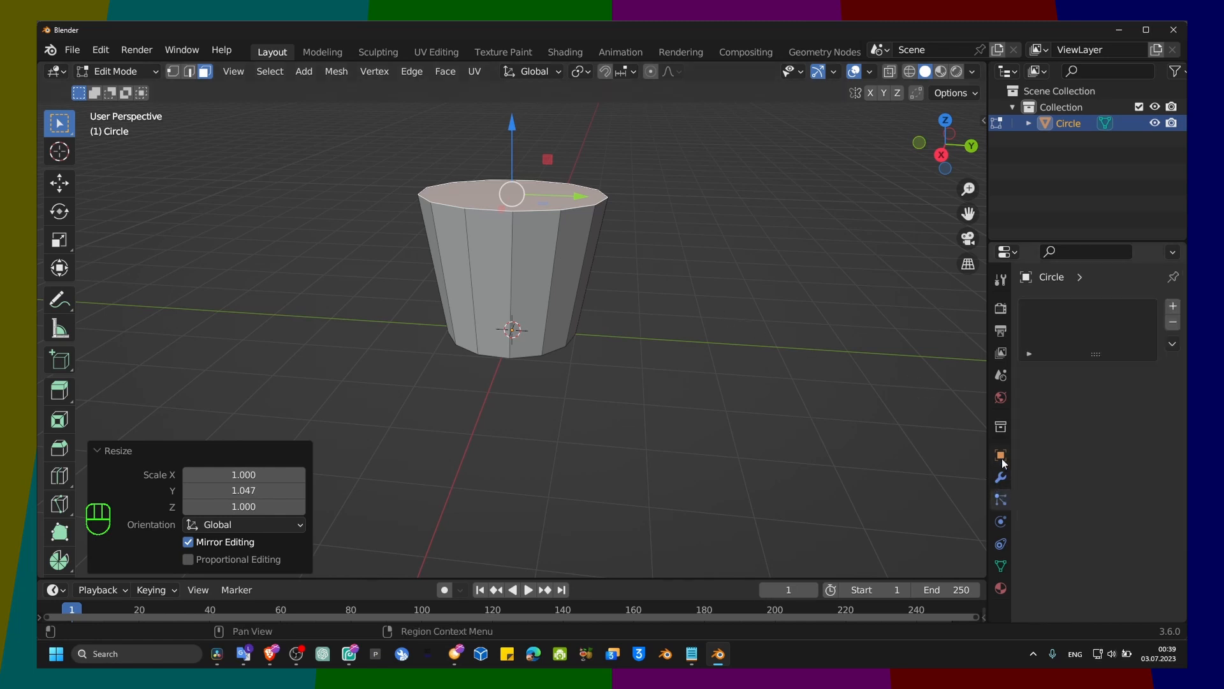
left_click(1046, 307)
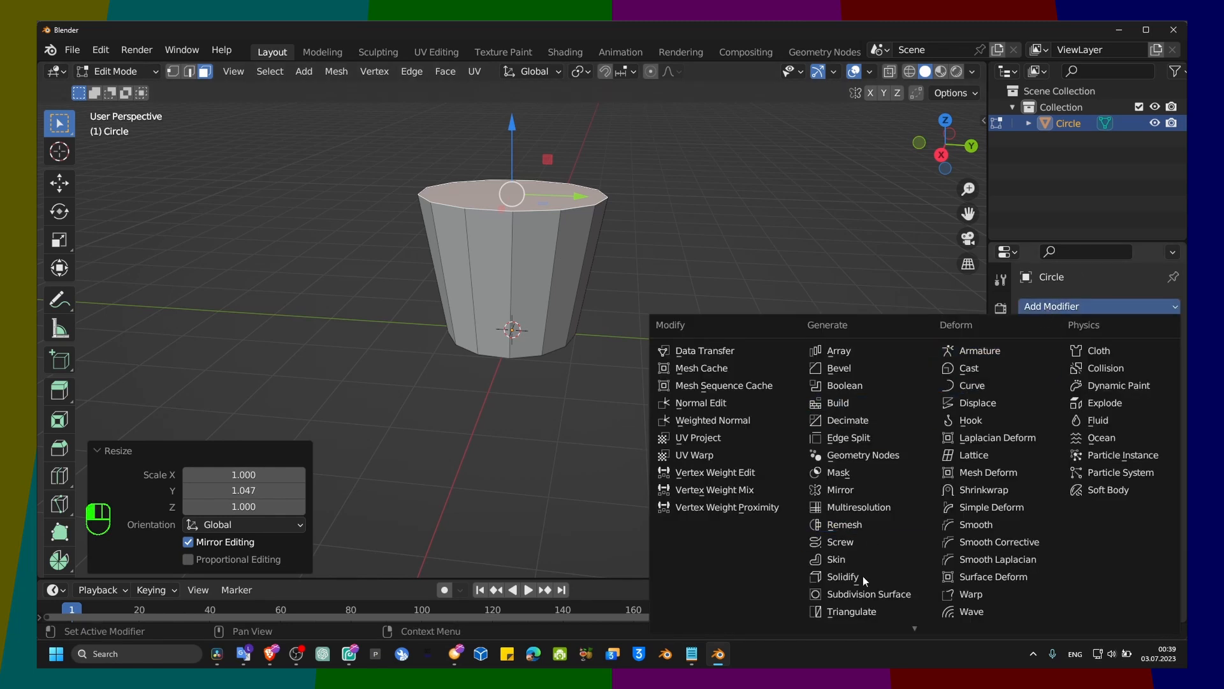
left_click(869, 593)
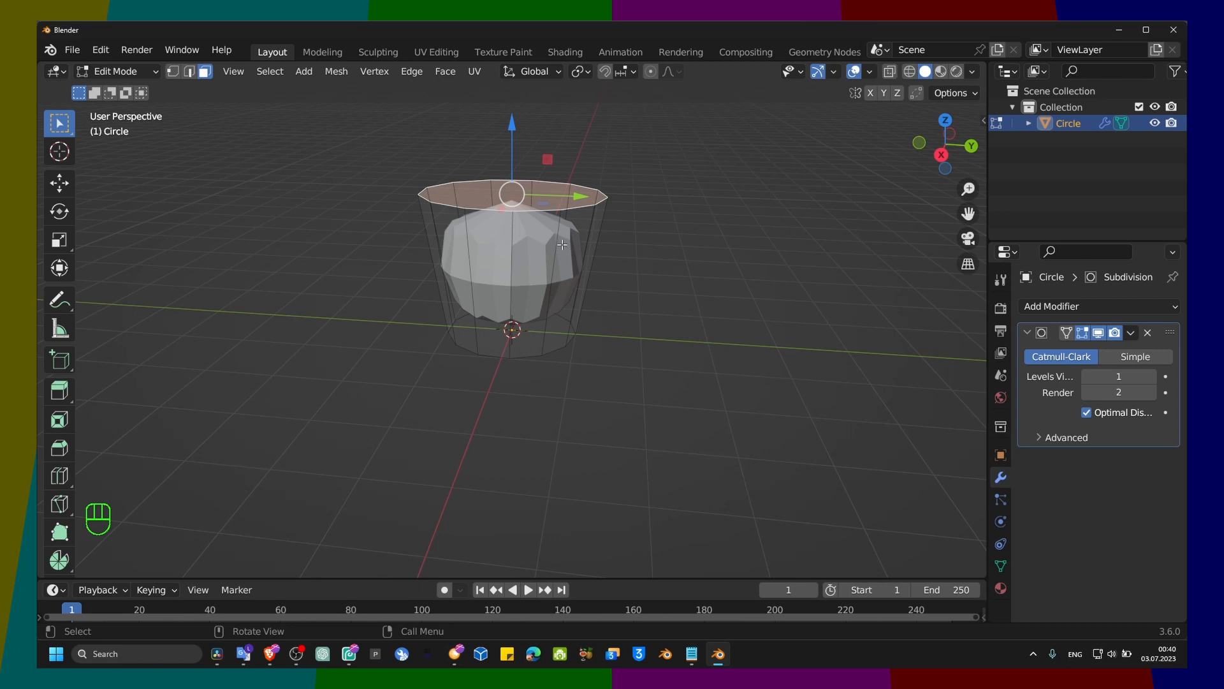
Step: Add two supporting loop cuts, one near the upper rim at factor about -0.857 and one near the base at about 0.845
key("ctrl+r")
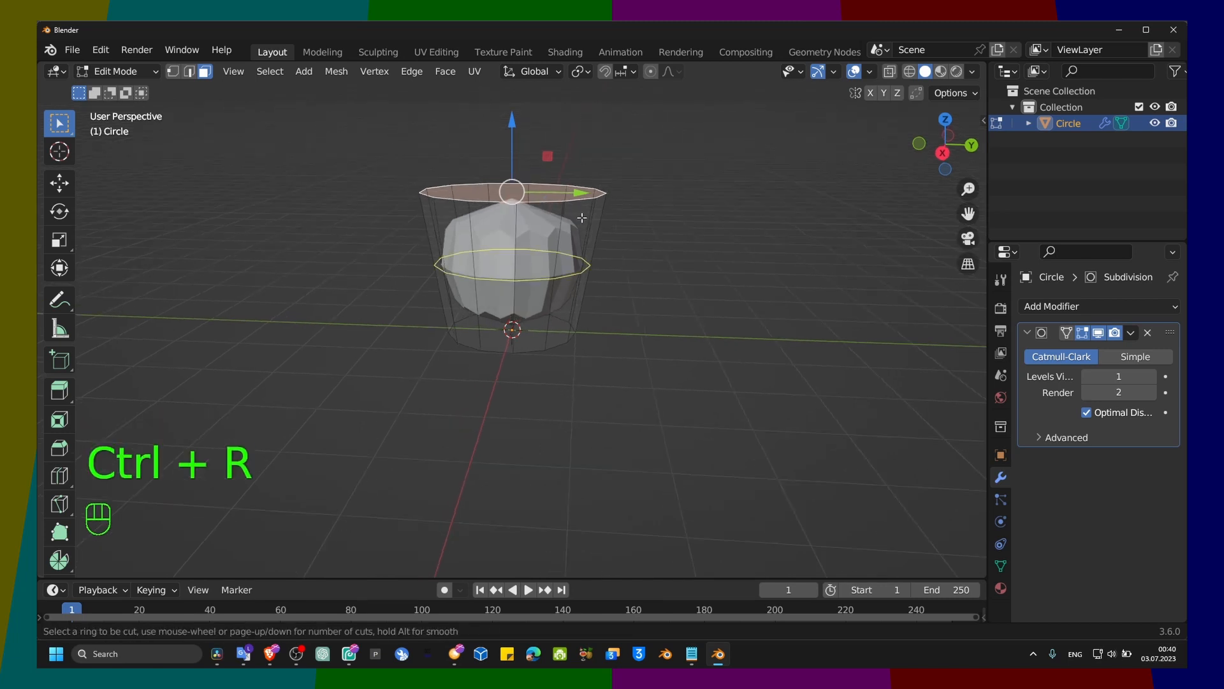
left_click(542, 230)
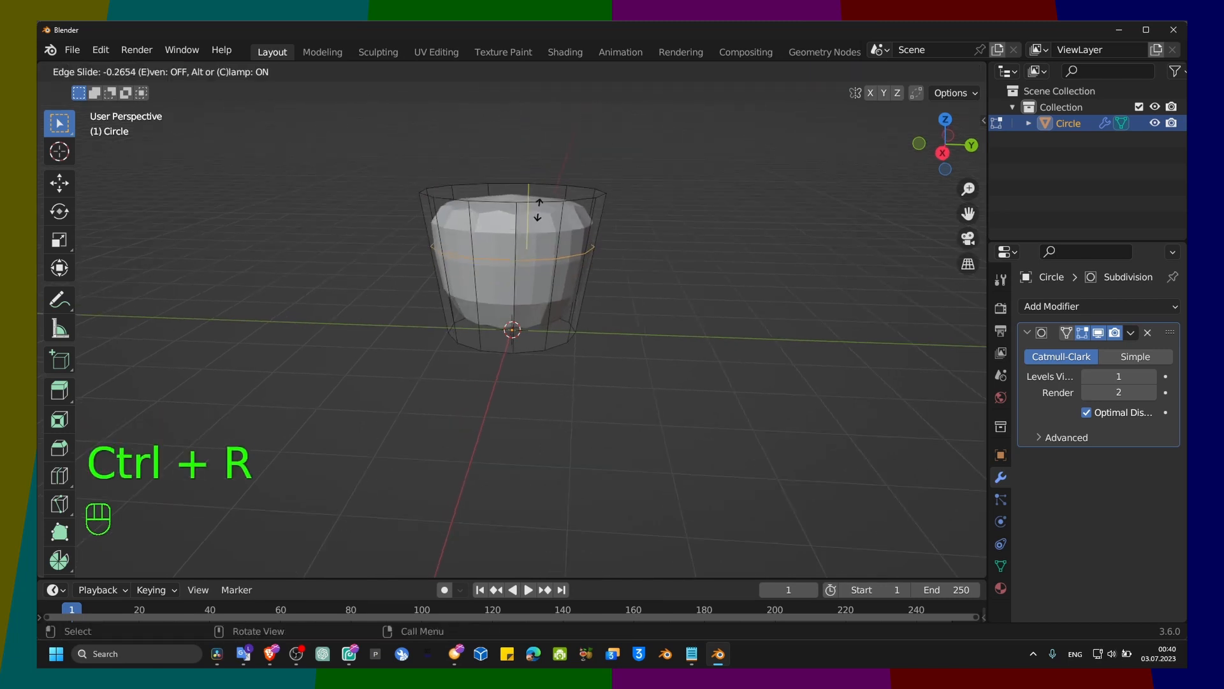
left_click(541, 165)
key("ctrl+r")
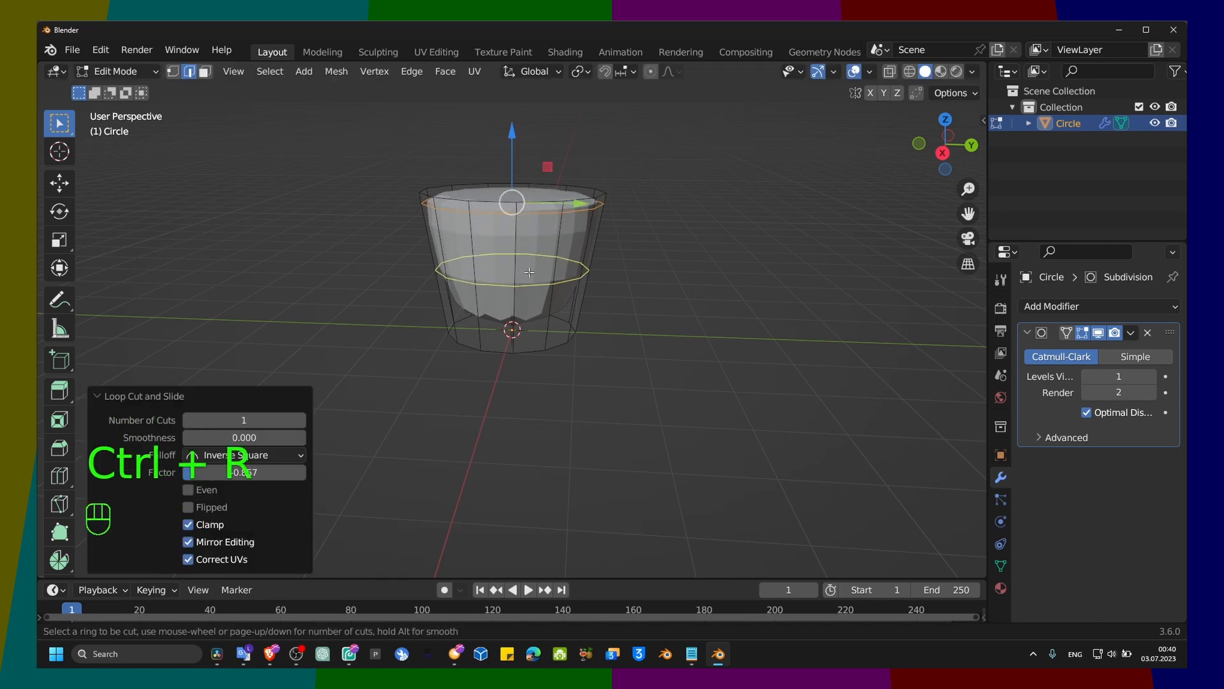
left_click(530, 273)
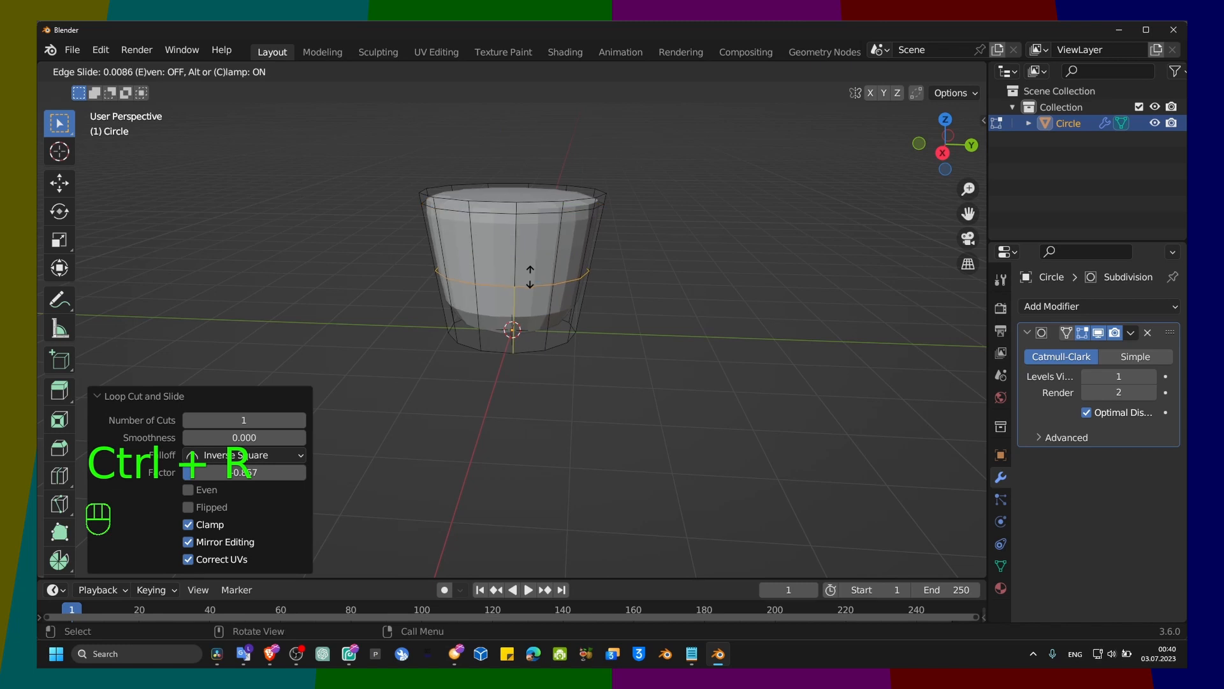
left_click(529, 333)
key("r")
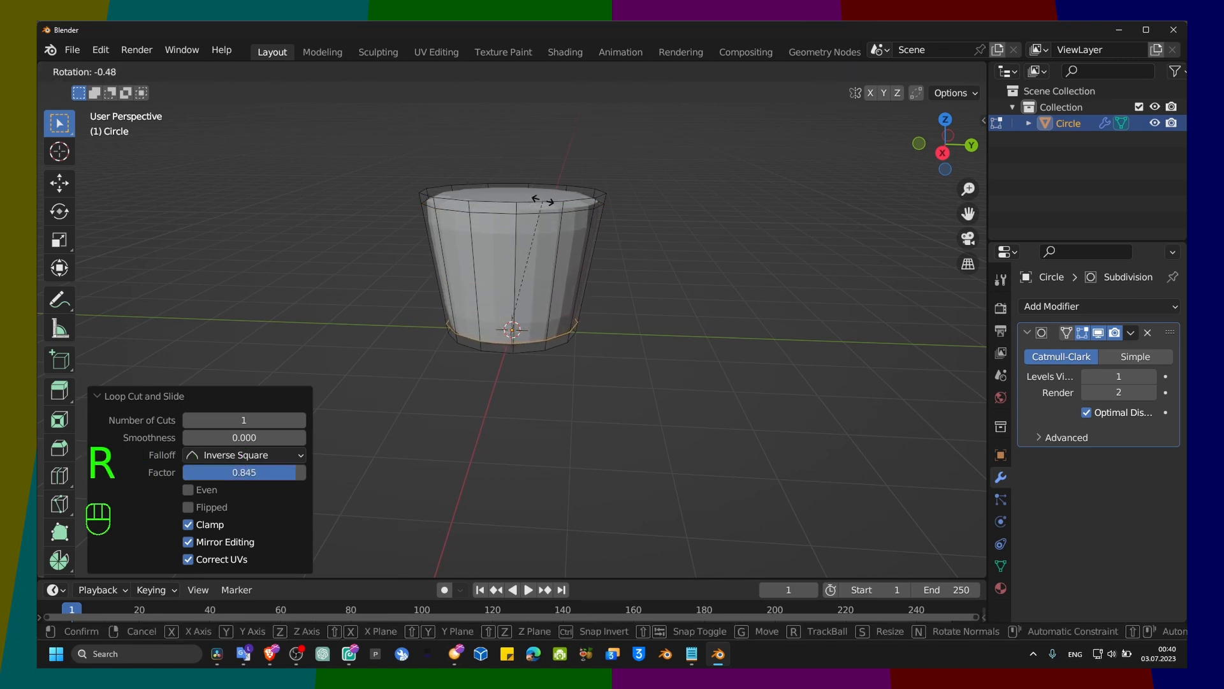
left_click(558, 222)
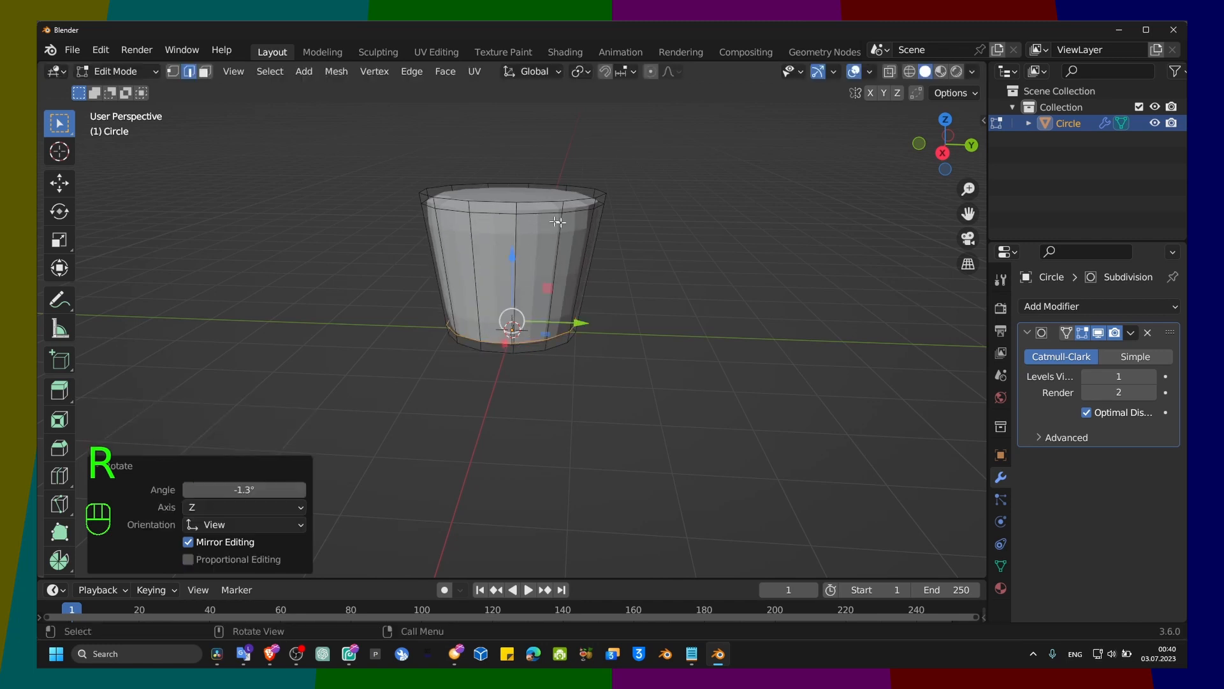
key("ctrl+z")
Step: Switch to face selection and delete the body's top face to open the container
middle_click_drag(616, 252, 588, 165)
key("3")
left_click(543, 259)
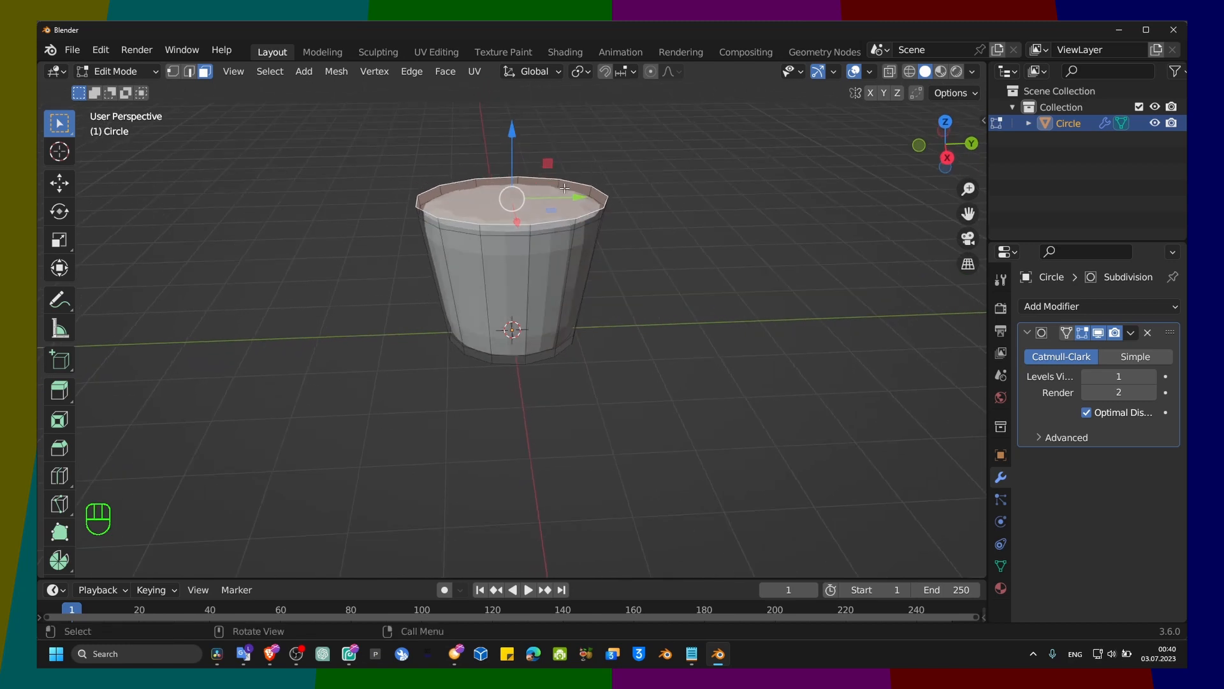
key("x")
left_click(530, 221)
middle_click_drag(593, 203, 564, 194)
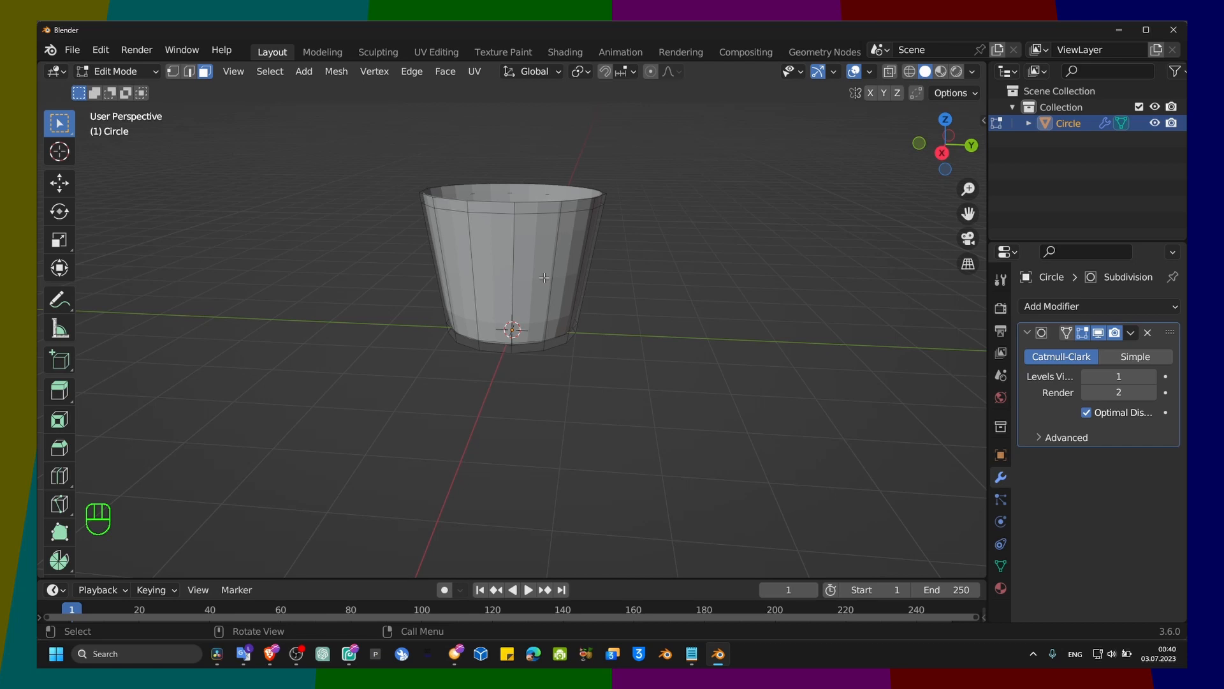
Step: Add a loop cut low on the container's side at factor about 0.733 and scale it uniformly to about 0.9
key("ctrl+r")
left_click(519, 295)
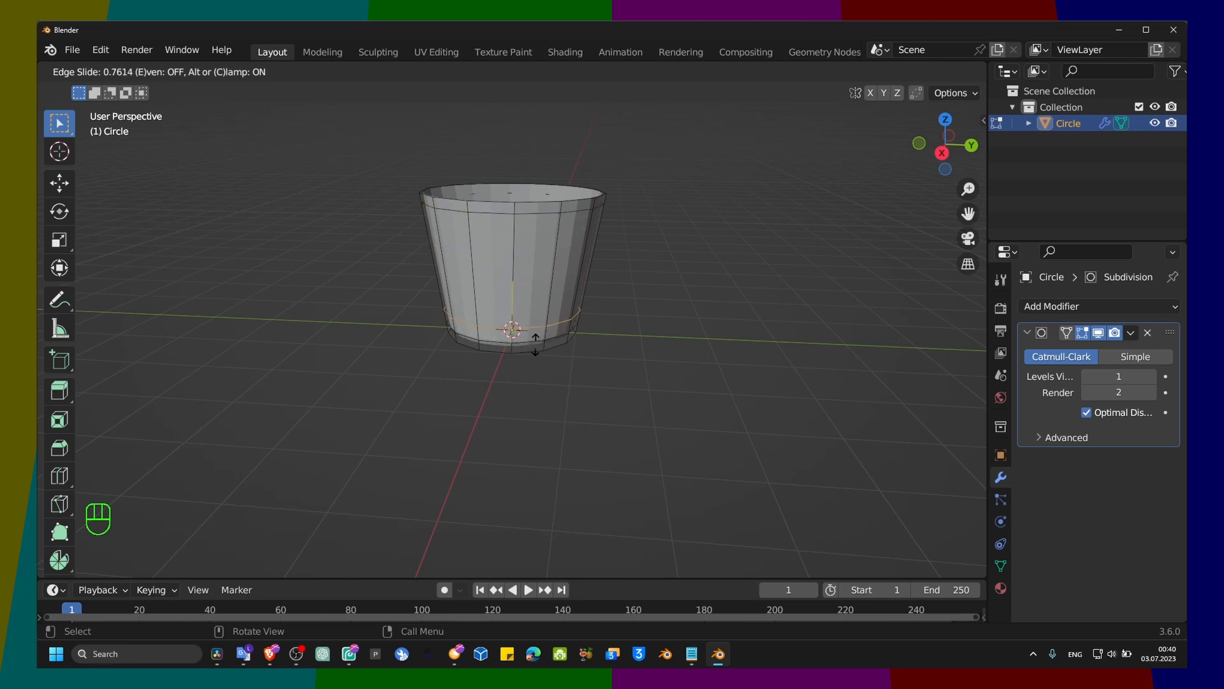
left_click(536, 344)
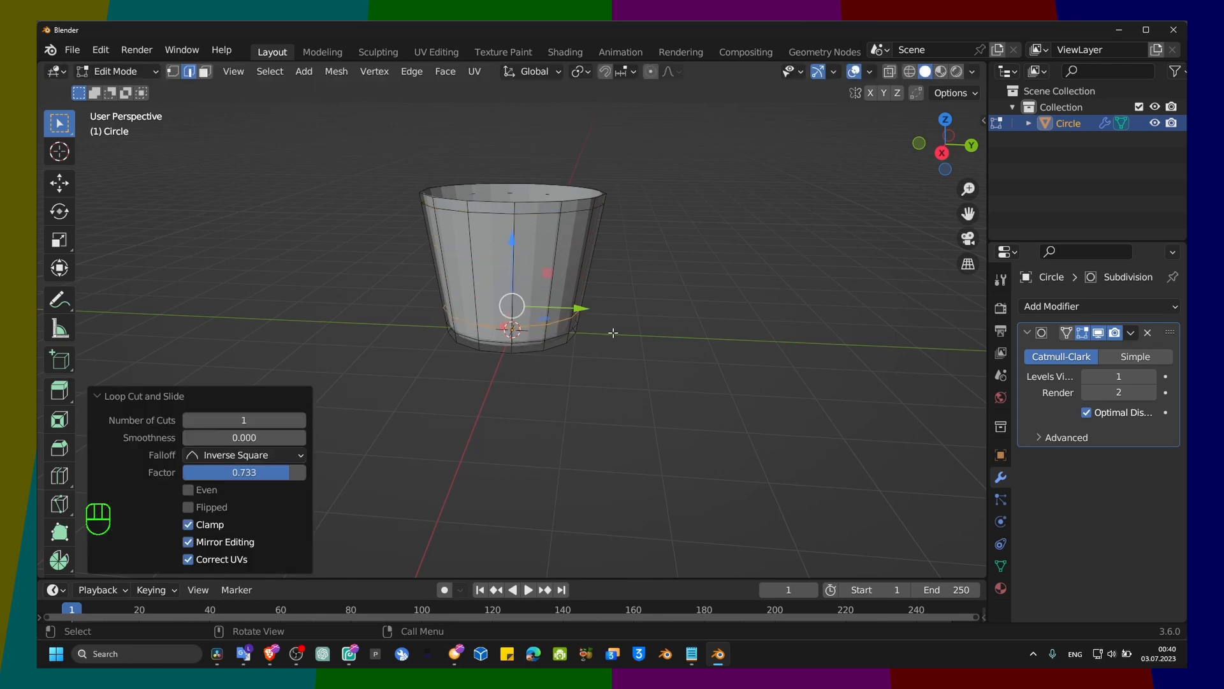
key("s")
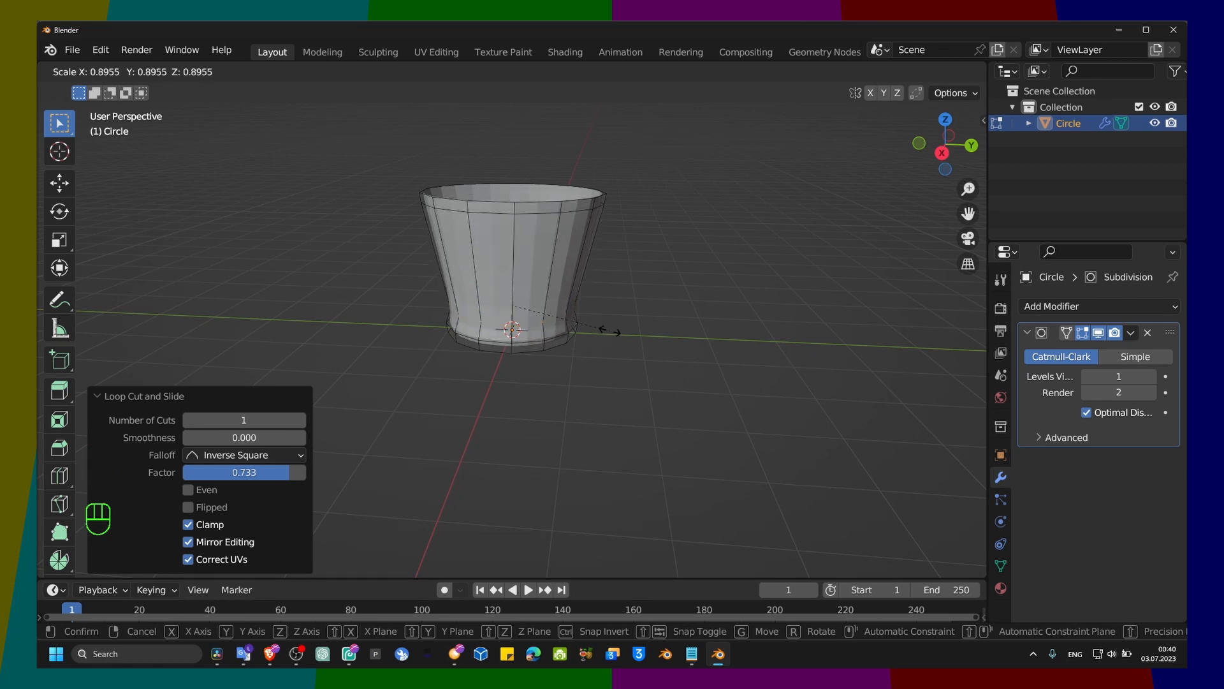
left_click(611, 331)
Step: Isolate the container in local view and look at its side up close
scroll(543, 310, "up", 2)
mouse_move(549, 278)
middle_mouse_down()
mouse_move(555, 290)
mouse_move(554, 265)
middle_mouse_up()
key("Caps_Lock")
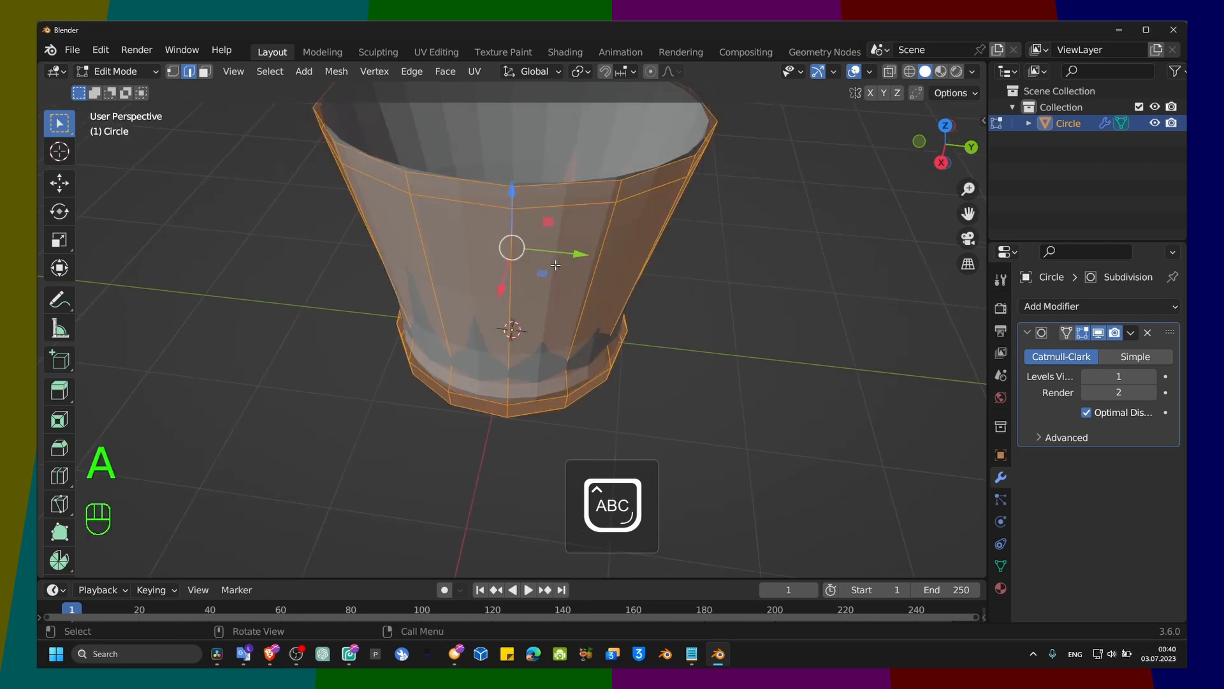
key("slash")
left_click(585, 299)
mouse_move(581, 352)
middle_mouse_down("shift")
mouse_move(579, 327)
mouse_move(562, 356)
middle_mouse_up("shift")
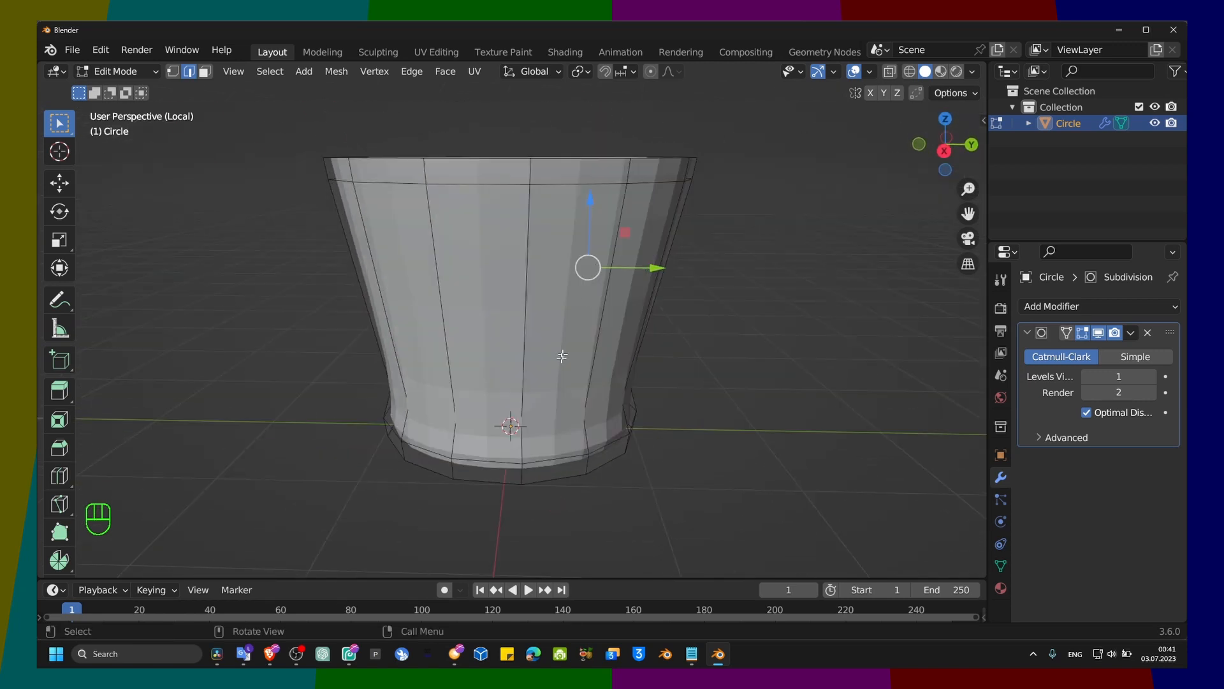
Step: Turn on X-ray, select the narrowed edge loop just above the base and scale it along Y by about 1.85
left_click(541, 419)
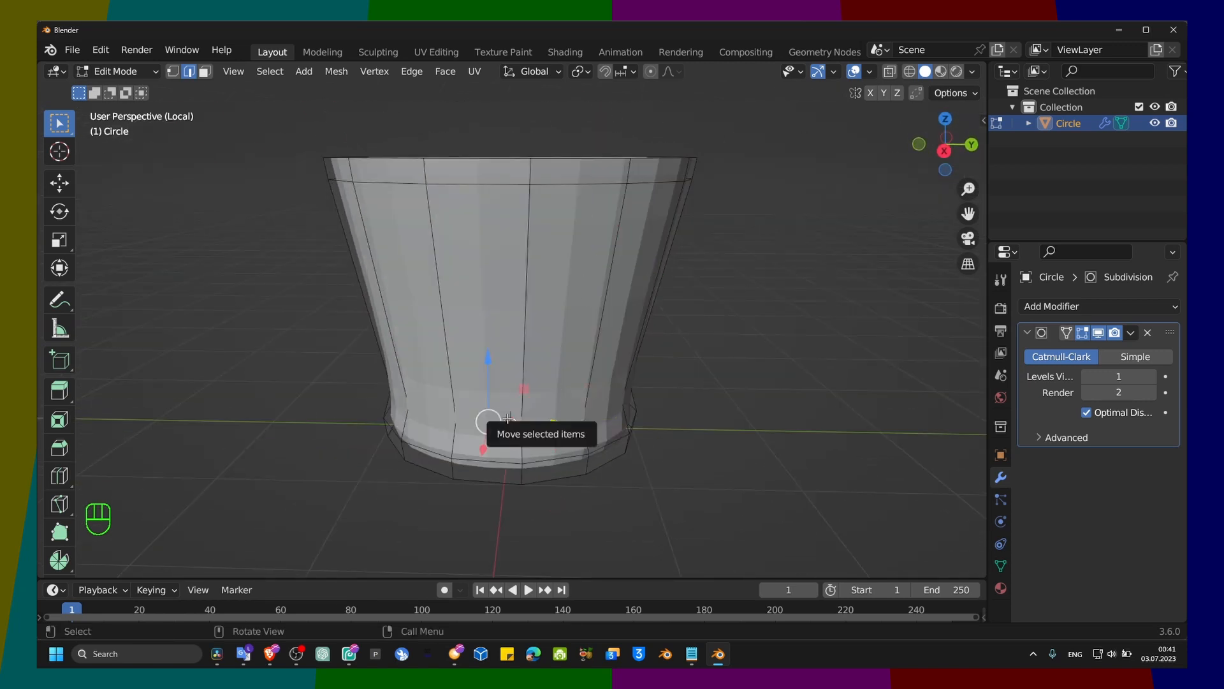
key("alt+z")
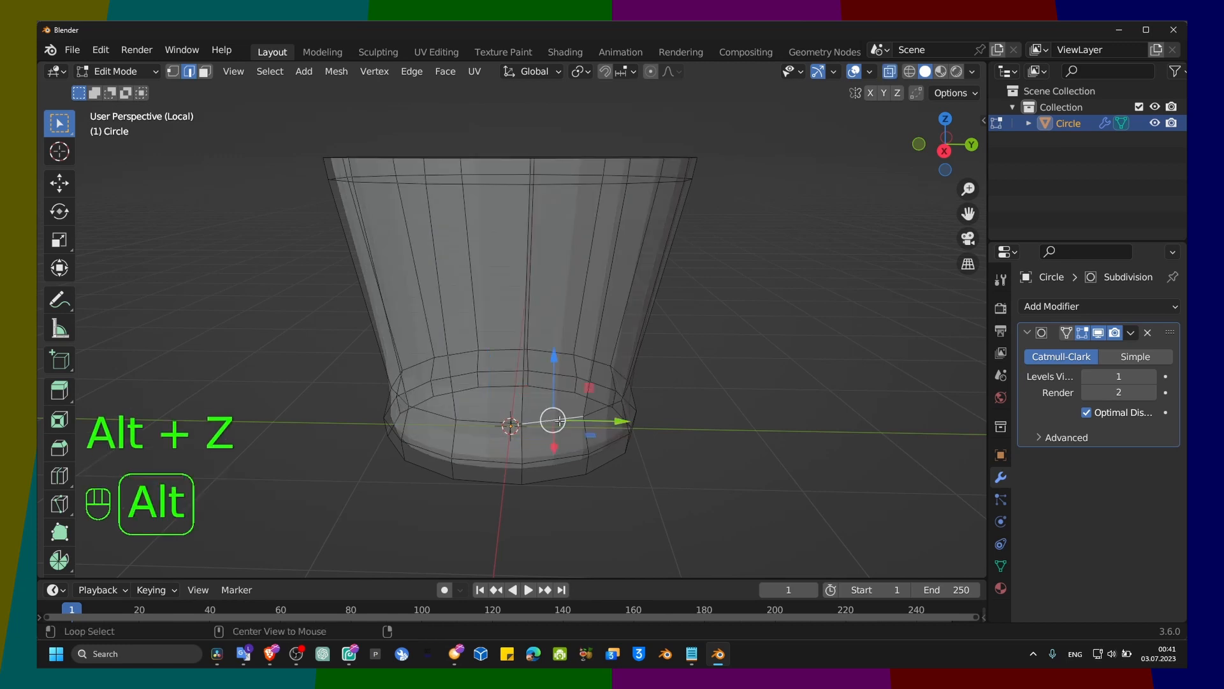
left_click(509, 355, "alt")
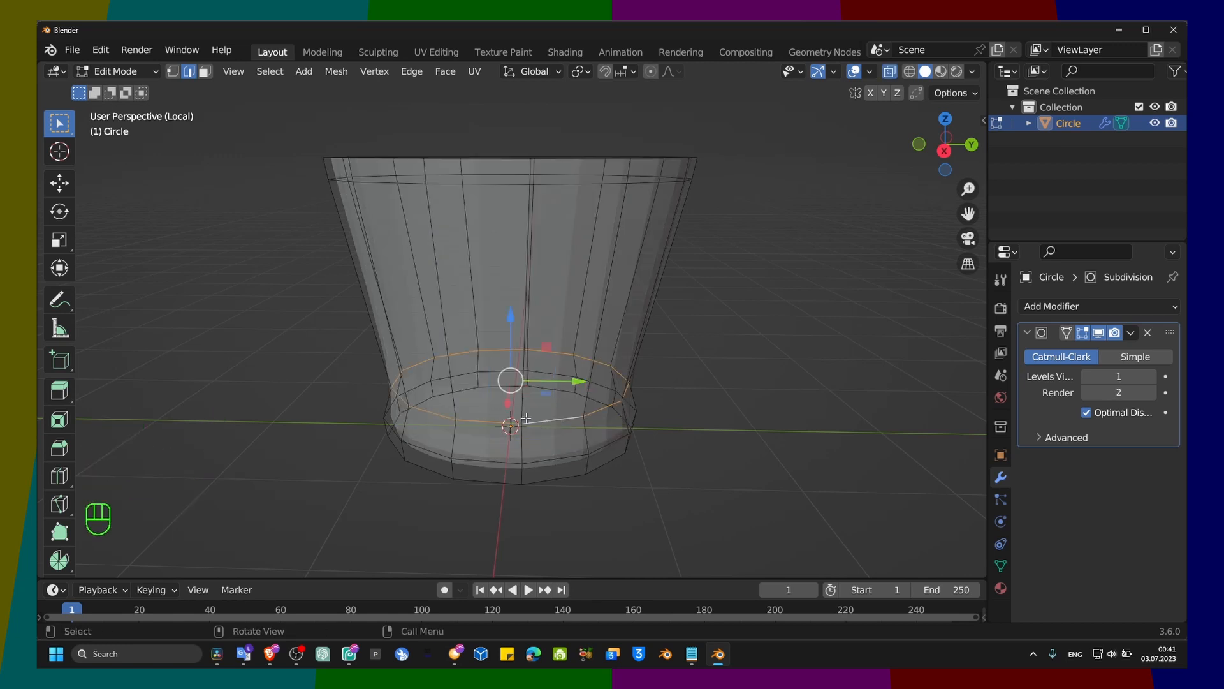
key("s")
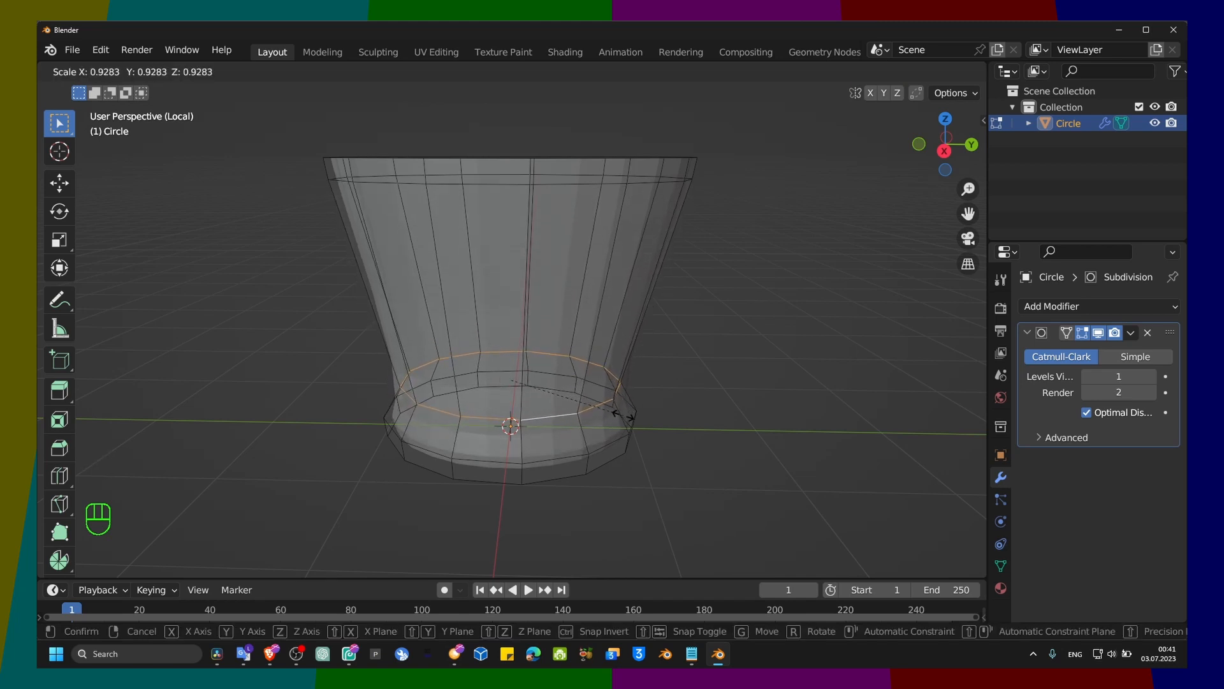
key("y")
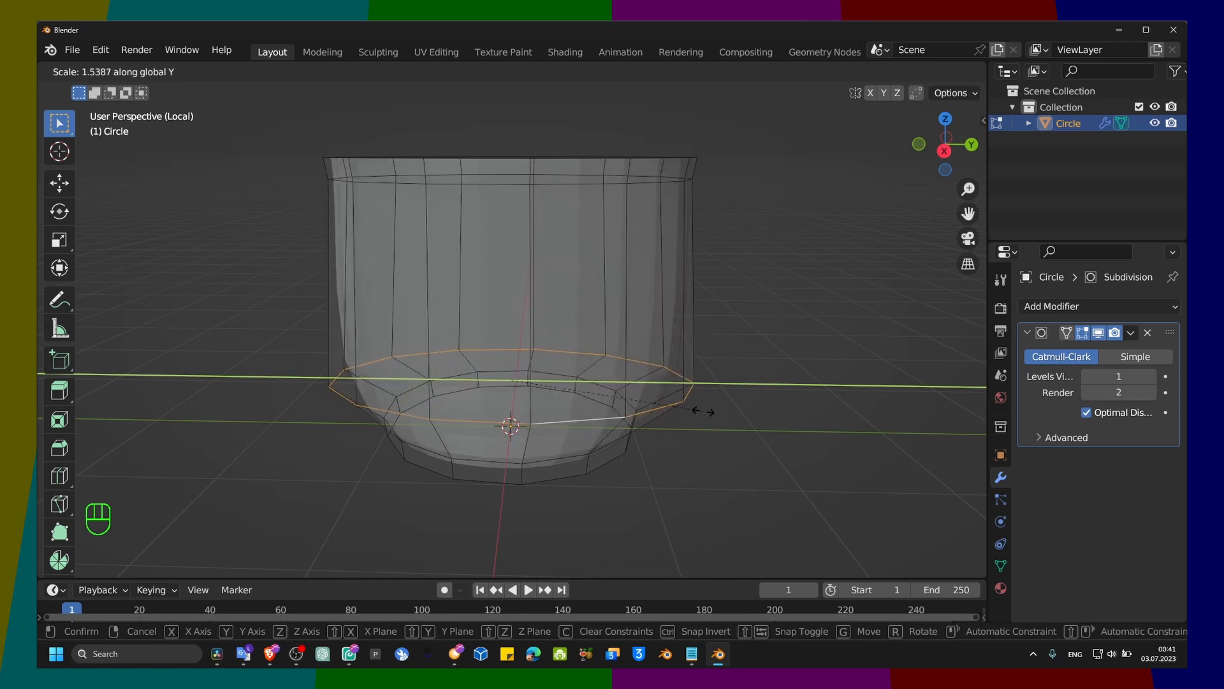
left_click(743, 408)
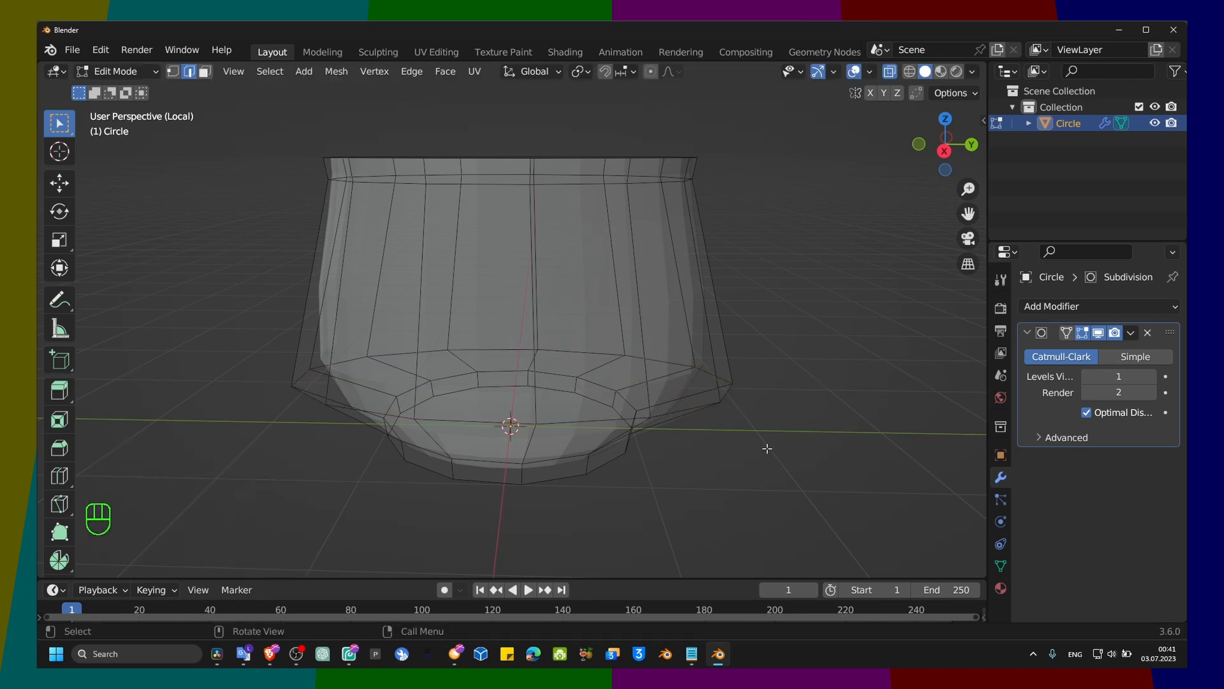
Step: Select the edge loop just below the upper rim and scale it along the X axis by about 1.34
middle_click_drag(765, 445, 551, 434)
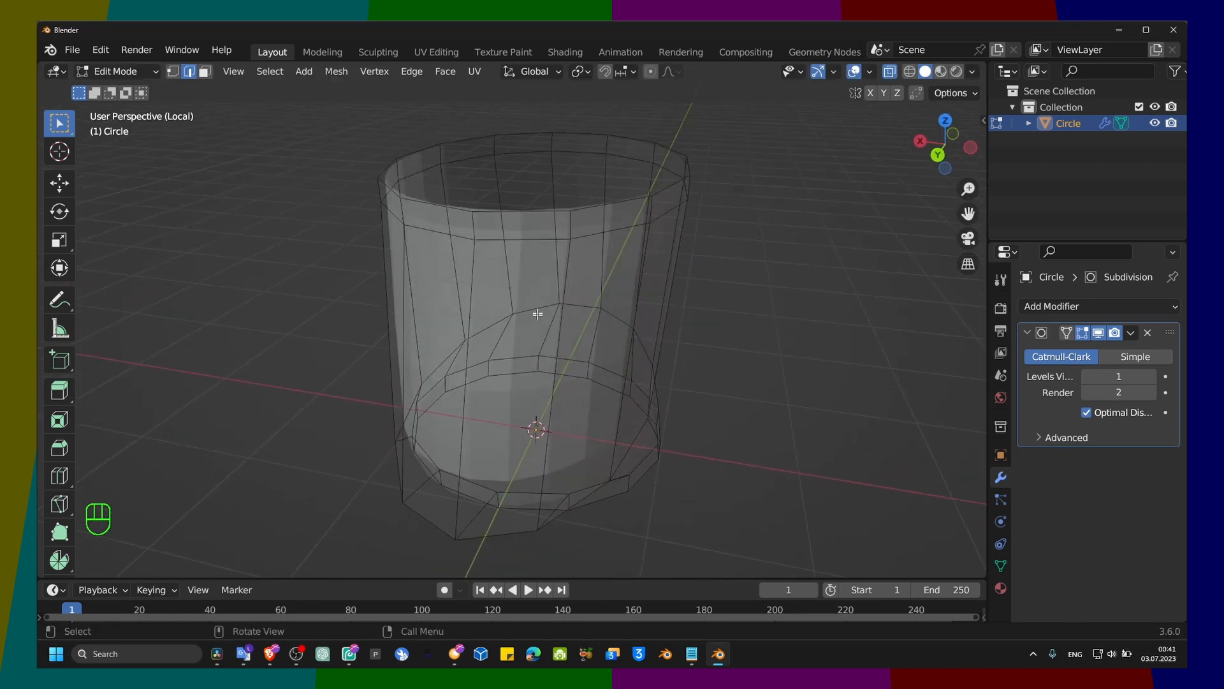
left_click(523, 240, "alt")
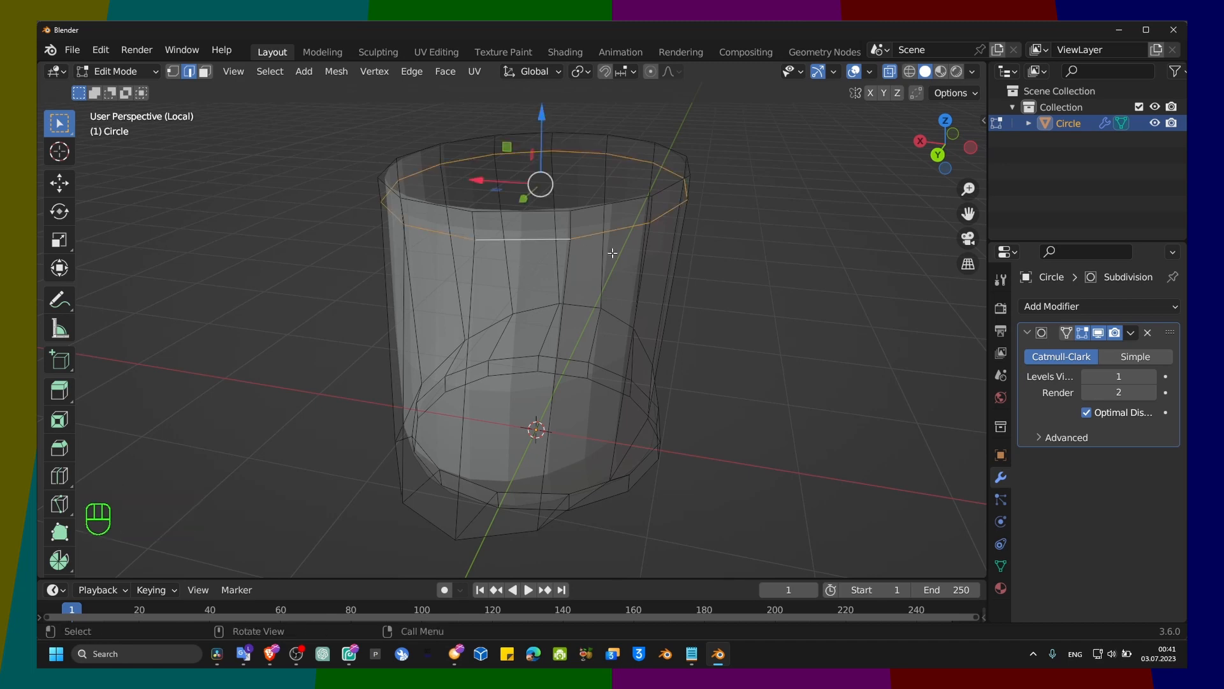
key("s")
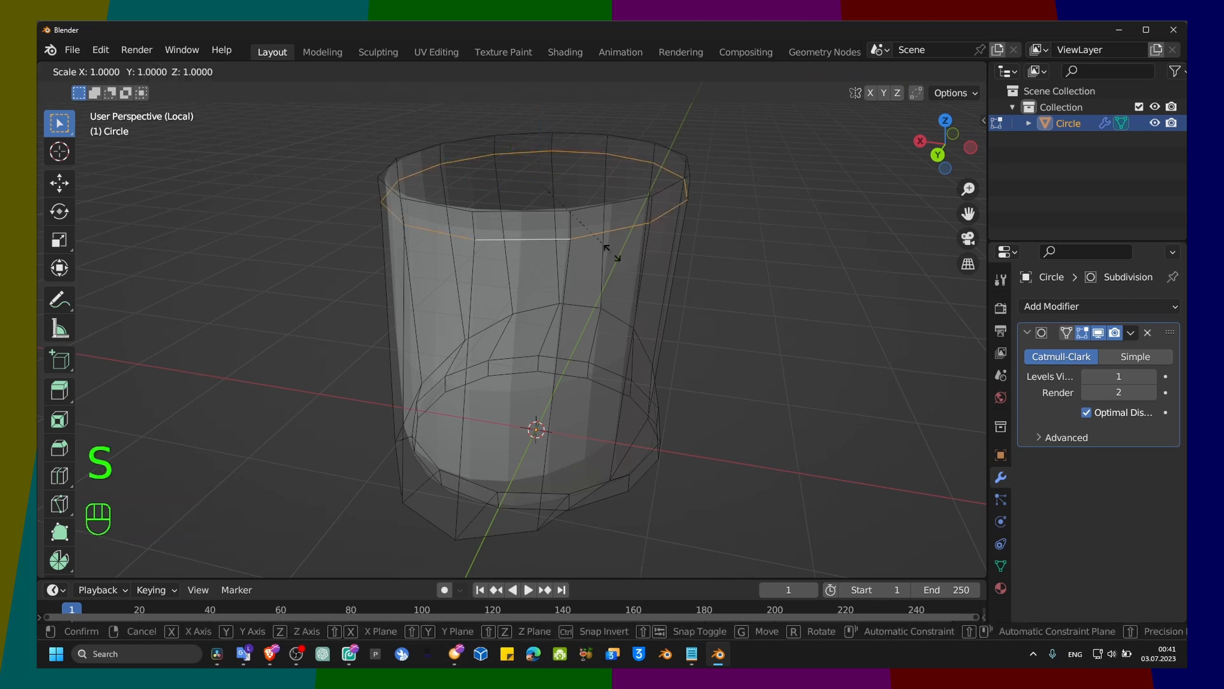
key("y")
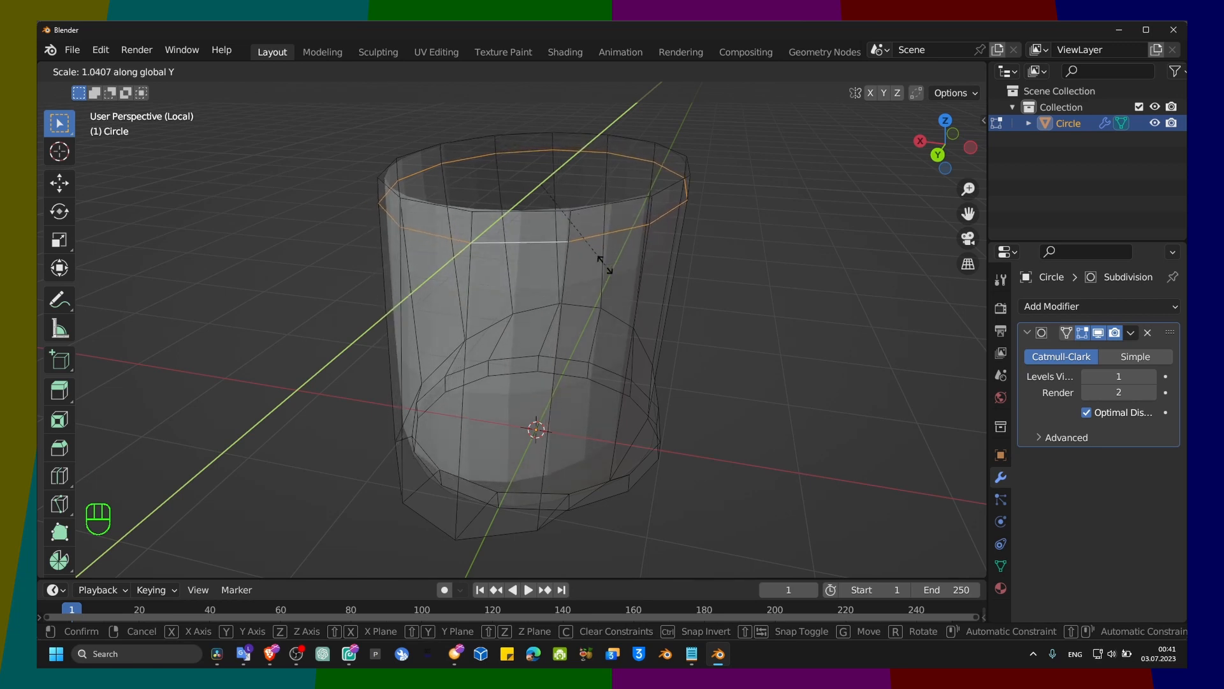
key("x")
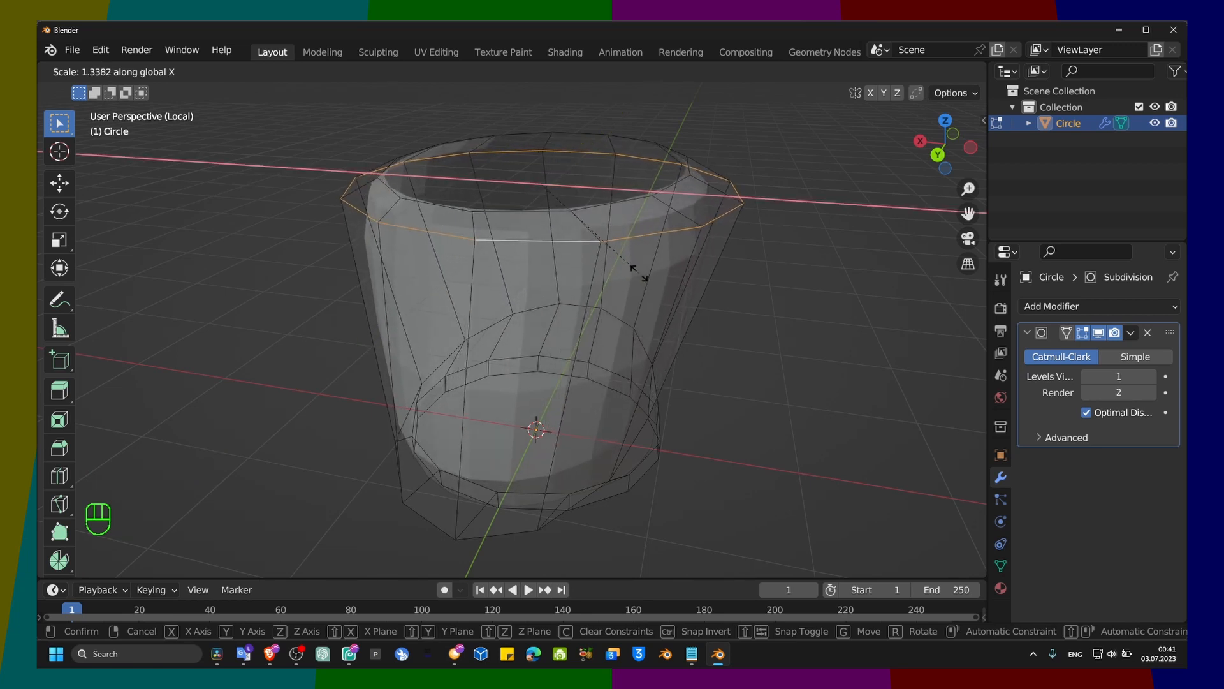
left_click(645, 276)
Step: Select the container's uppermost rim edge loop and scale it along the X axis by about 1.326
middle_click_drag(644, 277, 313, 105)
left_click(351, 154, "alt")
scroll(344, 112, "up", 1)
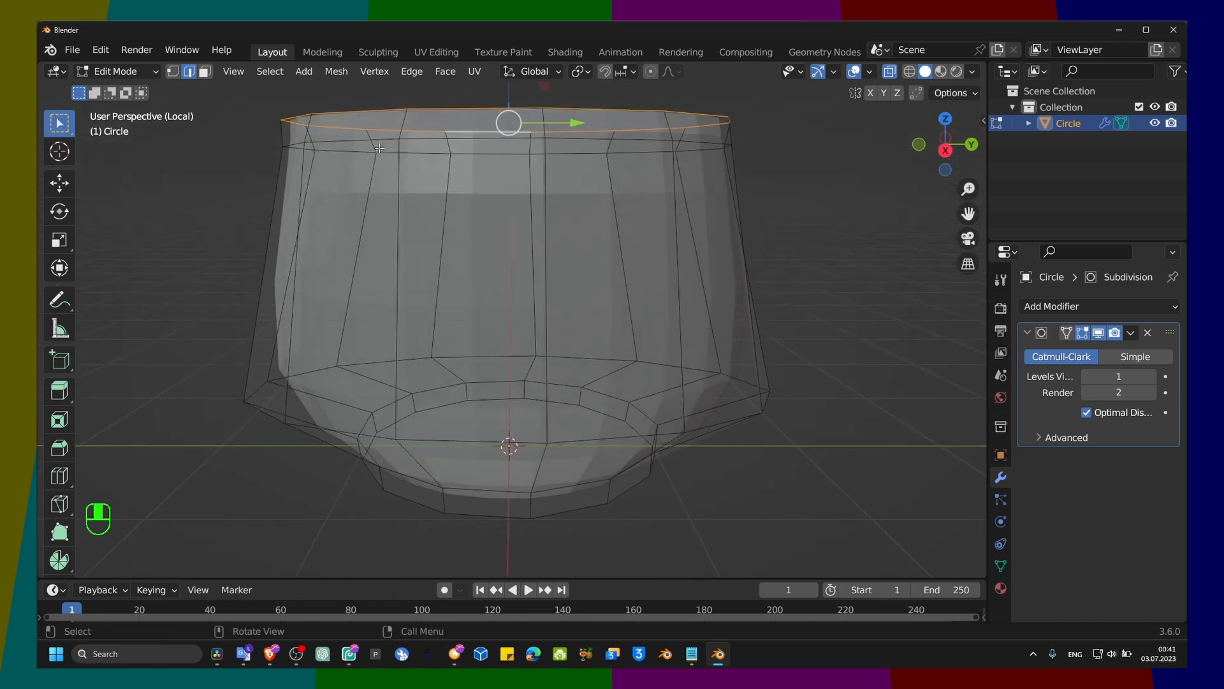
middle_click_drag(408, 132, 398, 146)
key("s")
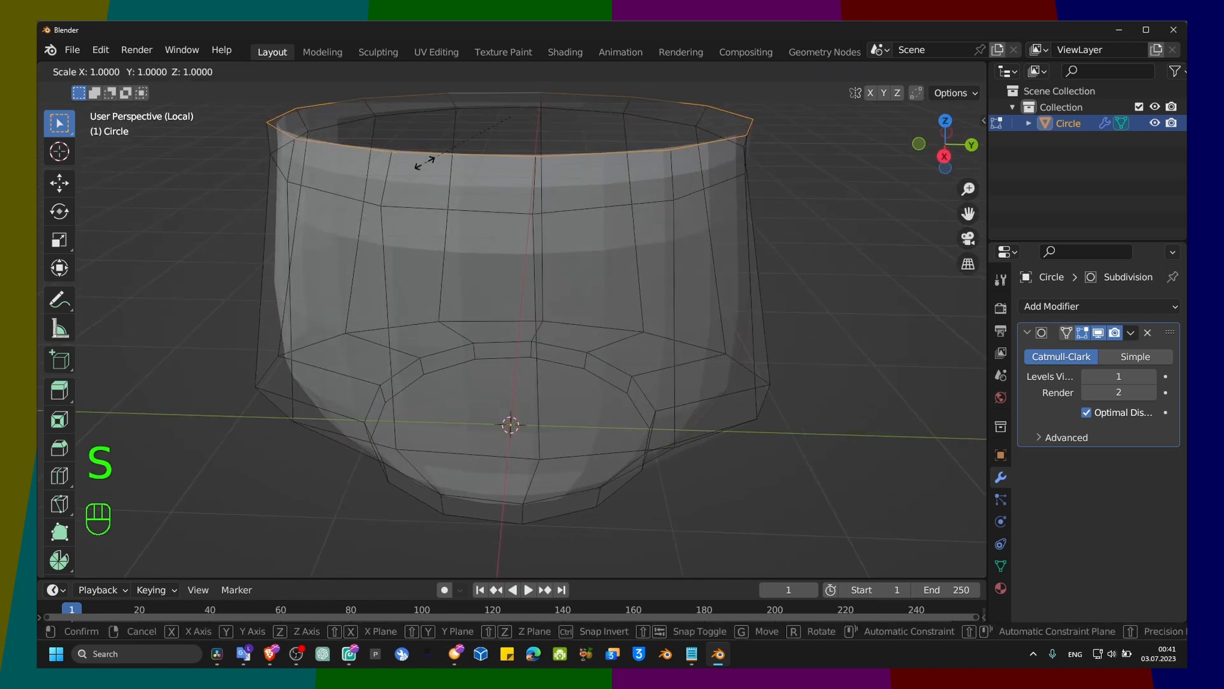
key("x")
left_click(410, 197)
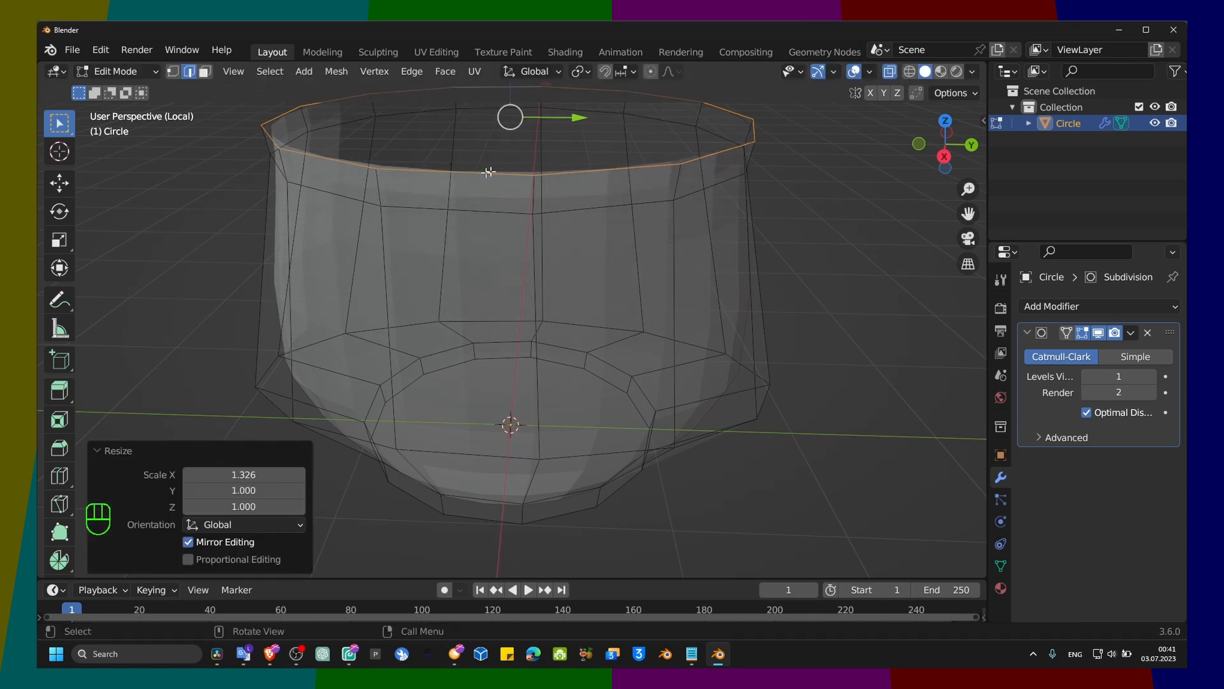
Step: Turn off X-ray and add a Solidify modifier to the container
middle_click_drag(410, 197, 519, 232)
key("alt+z")
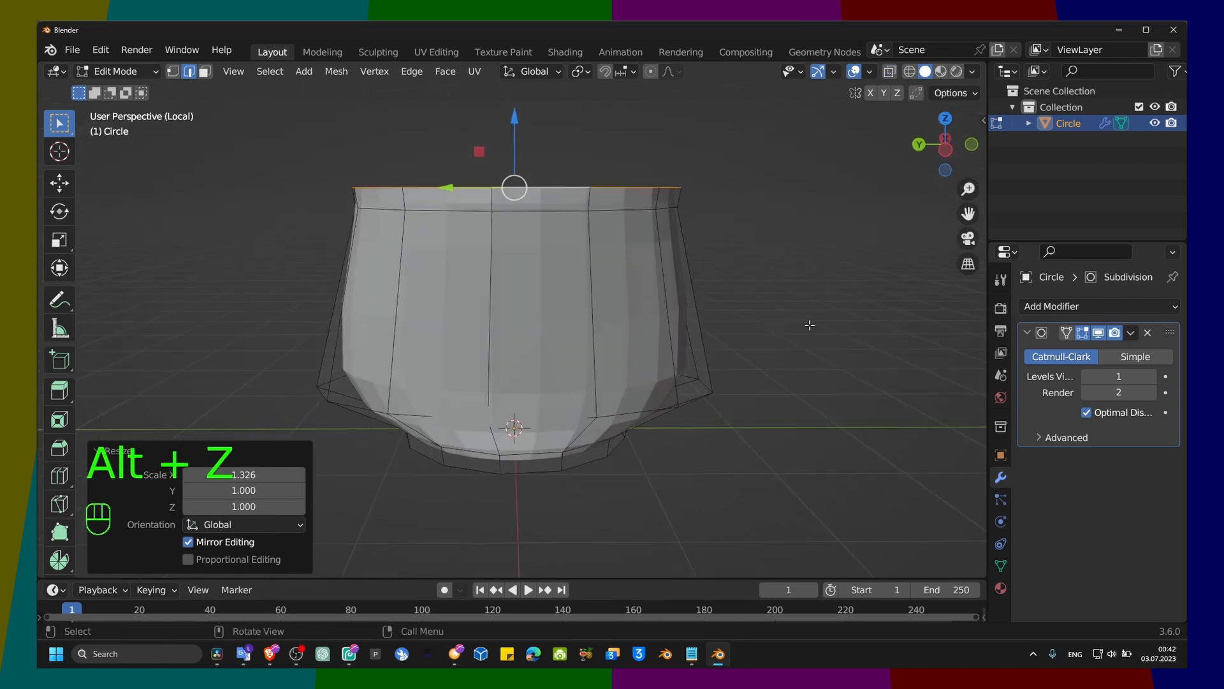
left_click(1059, 311)
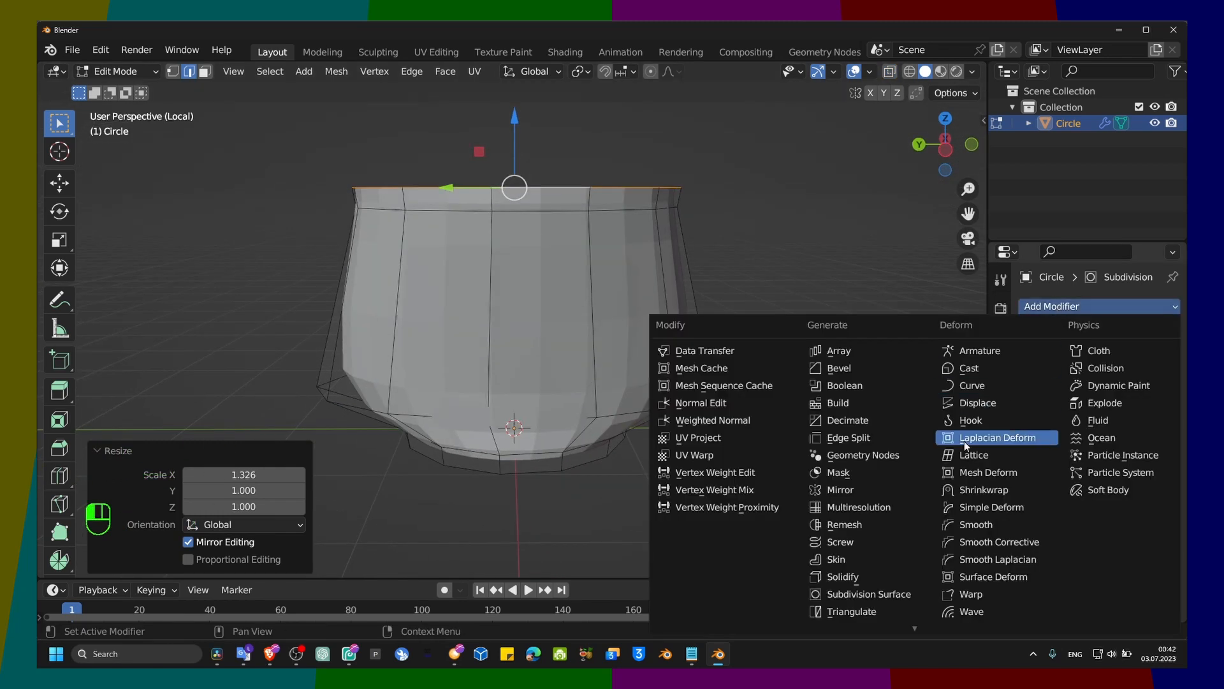
left_click(863, 565)
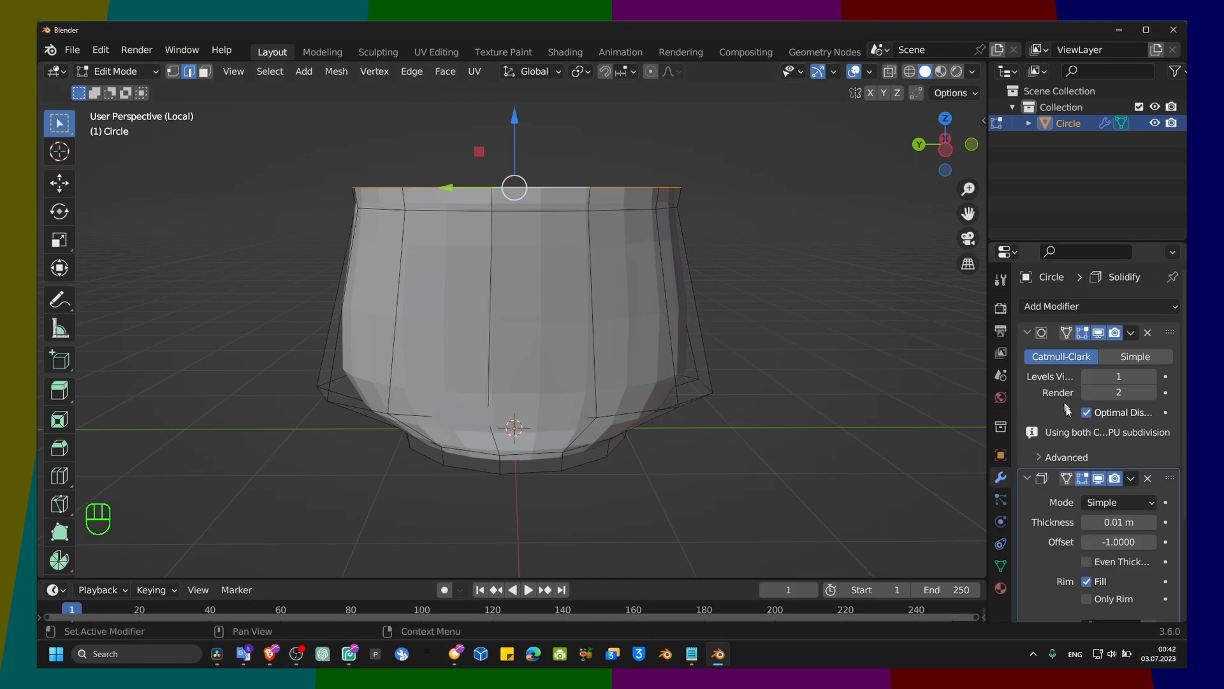
Step: Move the Solidify modifier above the Subdivision modifier in the stack, keeping both modifiers
left_click(1148, 332)
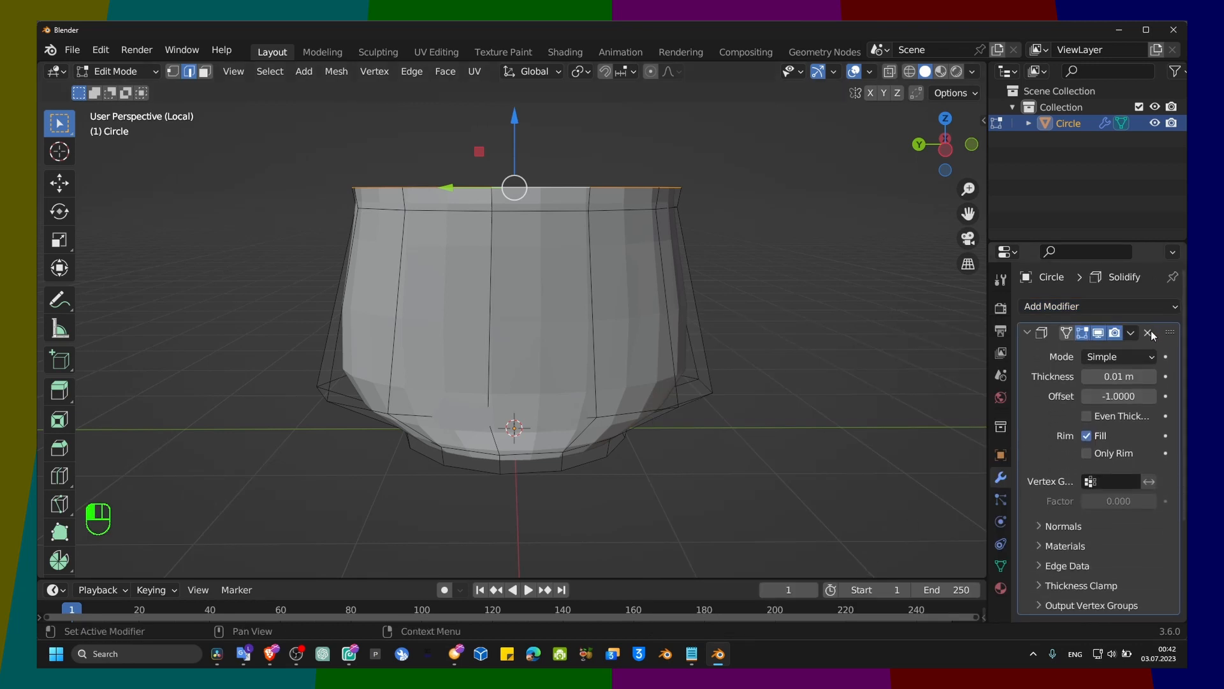
key("ctrl+z")
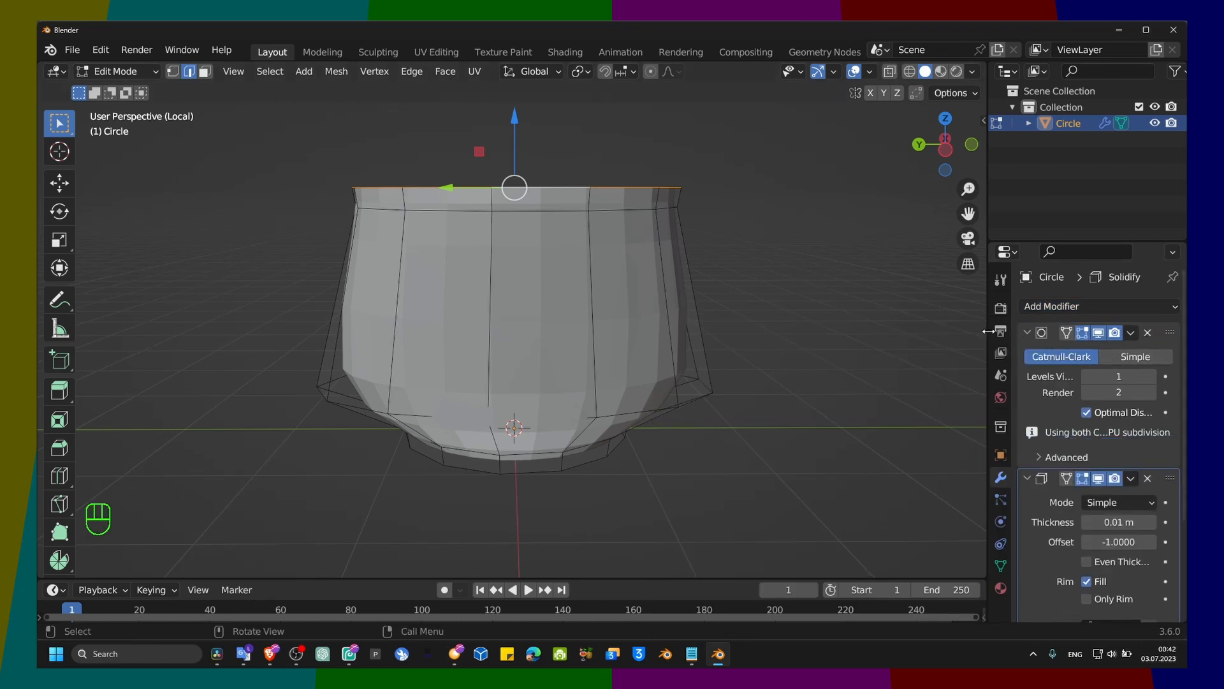
left_click_drag(987, 331, 963, 344)
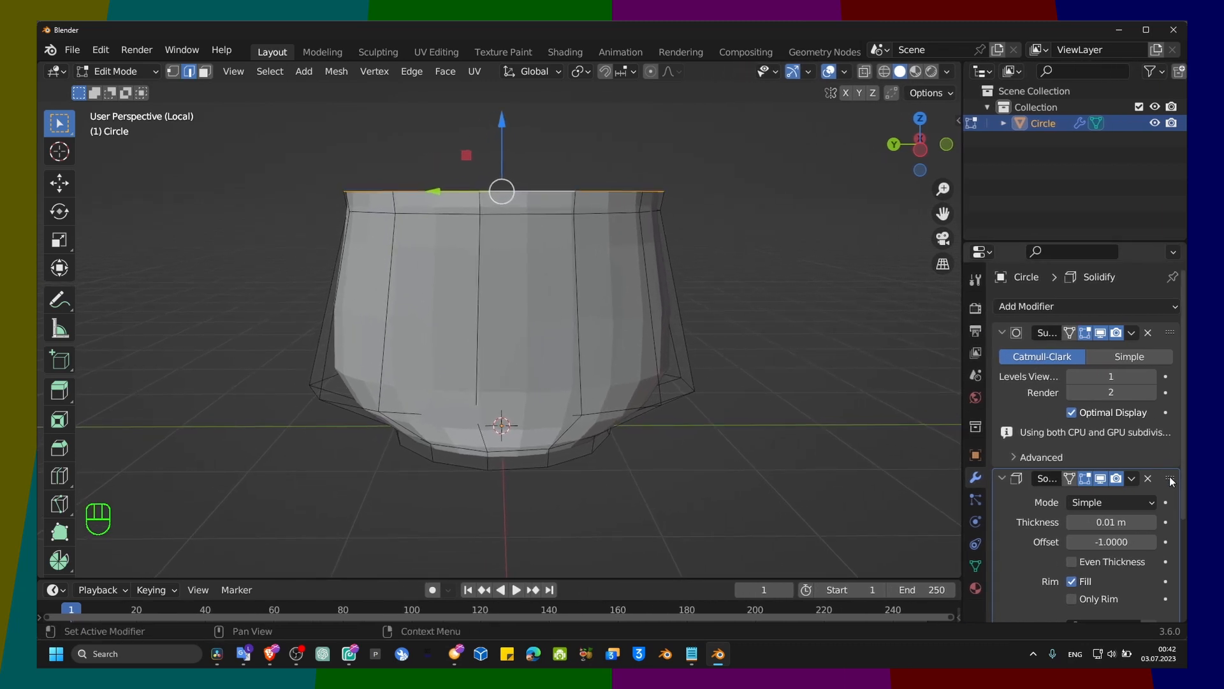
left_click_drag(1171, 481, 1148, 333)
scroll(1047, 383, "down", 5)
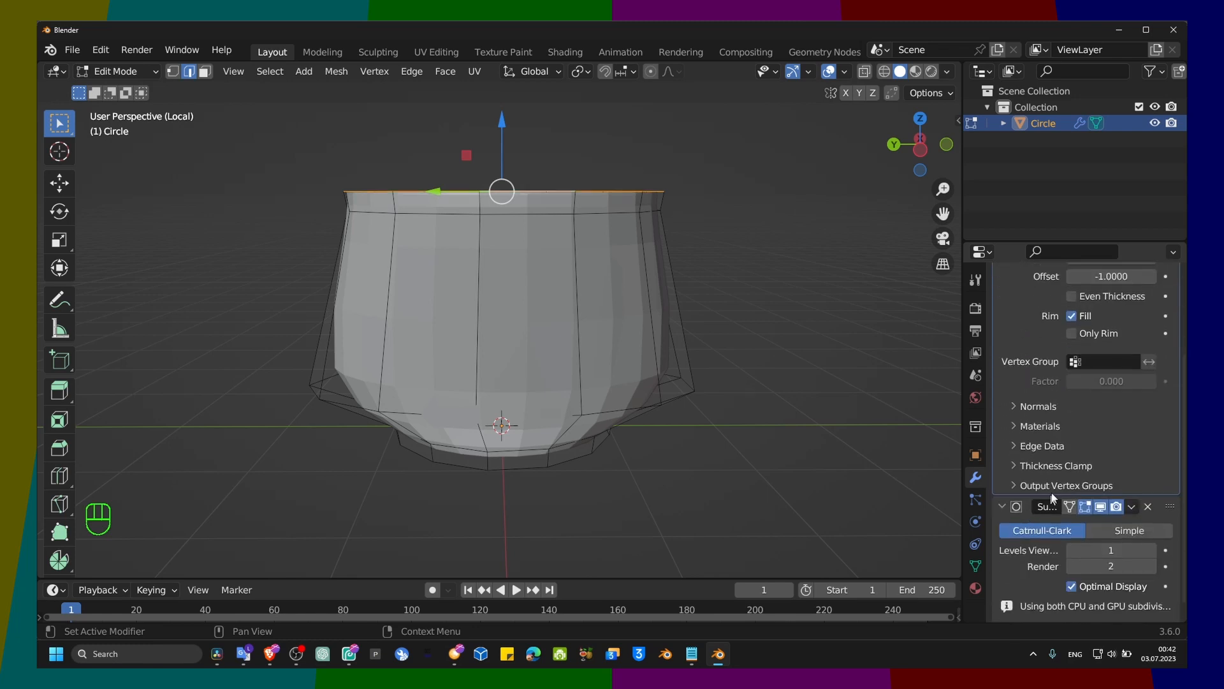
Step: Set the Solidify modifier's thickness to 0.15 m to give the container wall a visible depth
scroll(1046, 383, "up", 5)
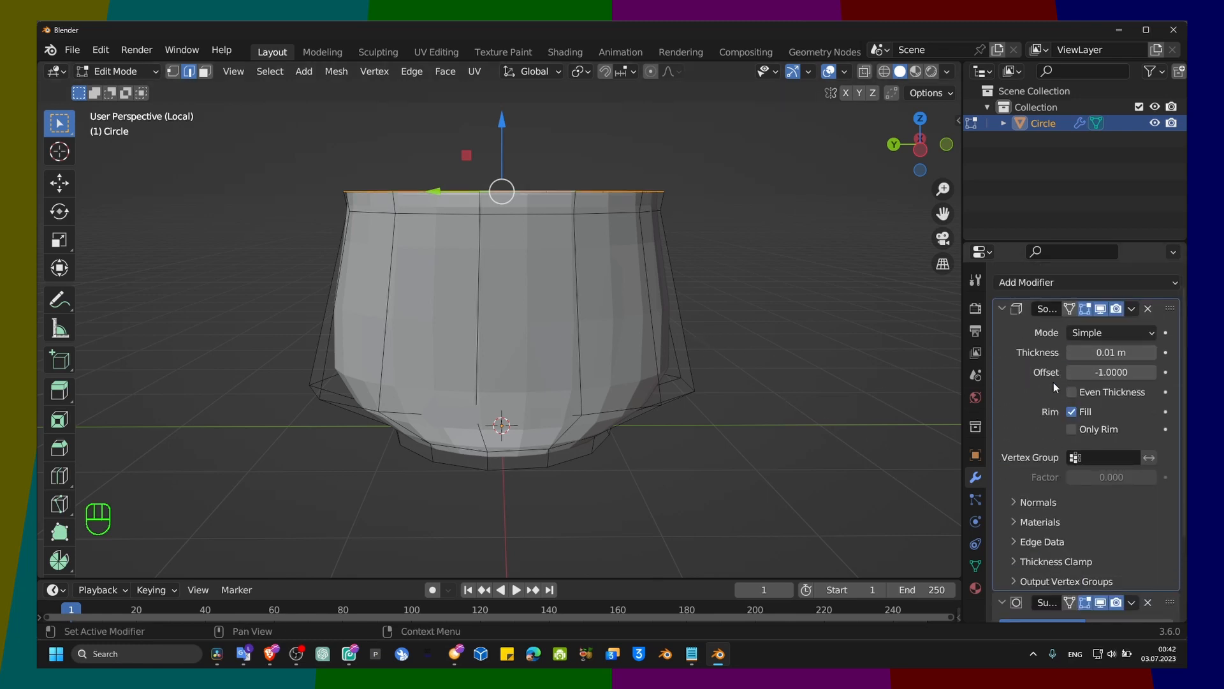
left_click_drag(1112, 352, 1161, 352)
middle_click_drag(708, 306, 731, 379)
middle_click_drag(862, 353, 857, 368)
left_click_drag(1112, 353, 1092, 353)
middle_click_drag(863, 353, 573, 420)
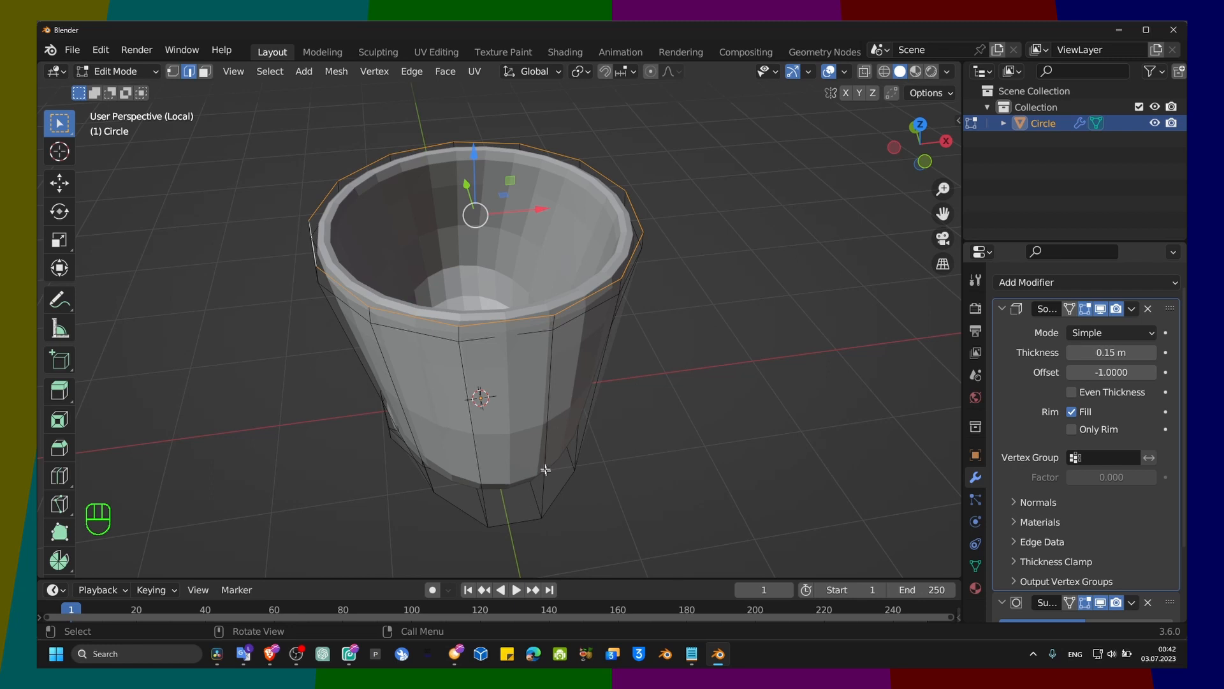
Step: Select the edge loop low on the container's side and scale it along the X axis by about 1.793
middle_click_drag(545, 470, 564, 539)
left_click(521, 444, "alt")
key("s")
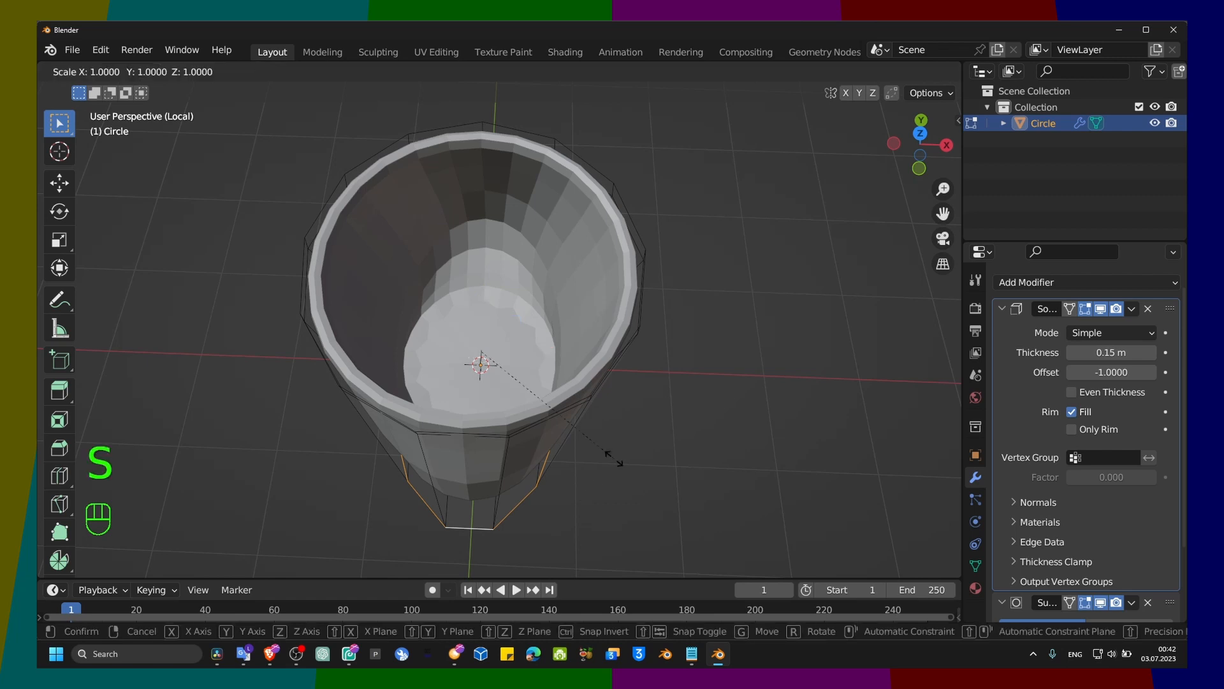
key("x")
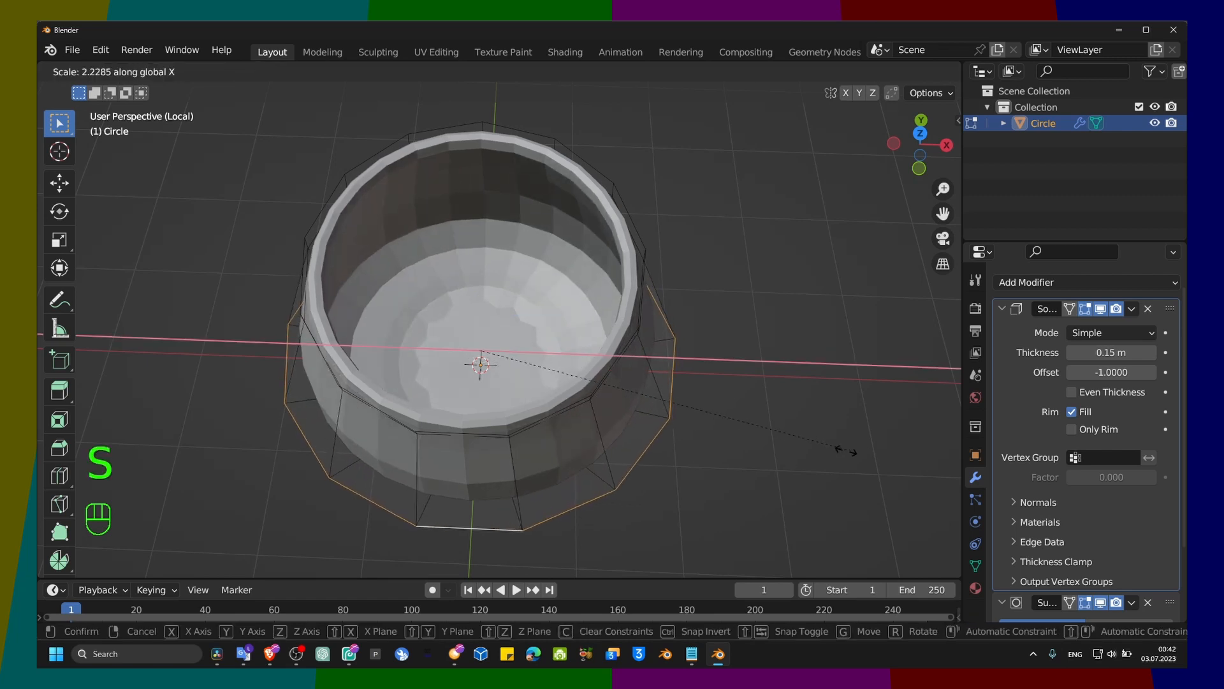
left_click(772, 452)
middle_click_drag(778, 451, 476, 335)
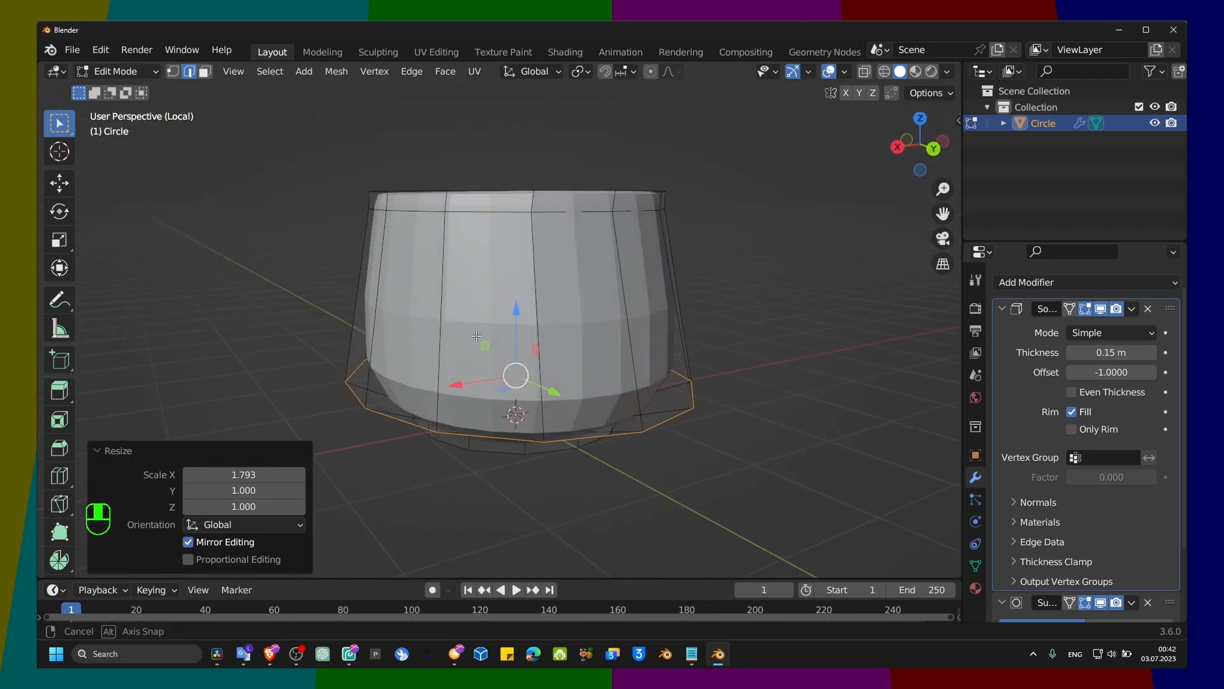
Step: Select a single edge of the loop just below the rim and set the Subdivision viewport level to 2
left_click(518, 331)
left_click(576, 233)
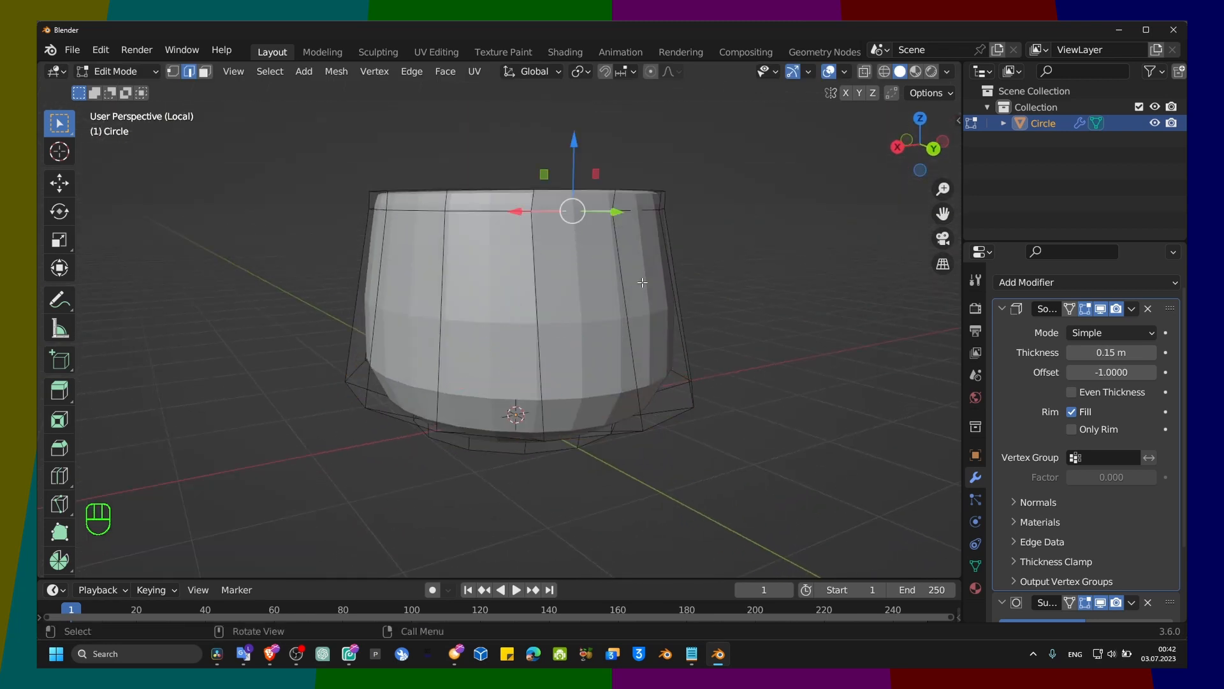
scroll(1019, 384, "down", 3)
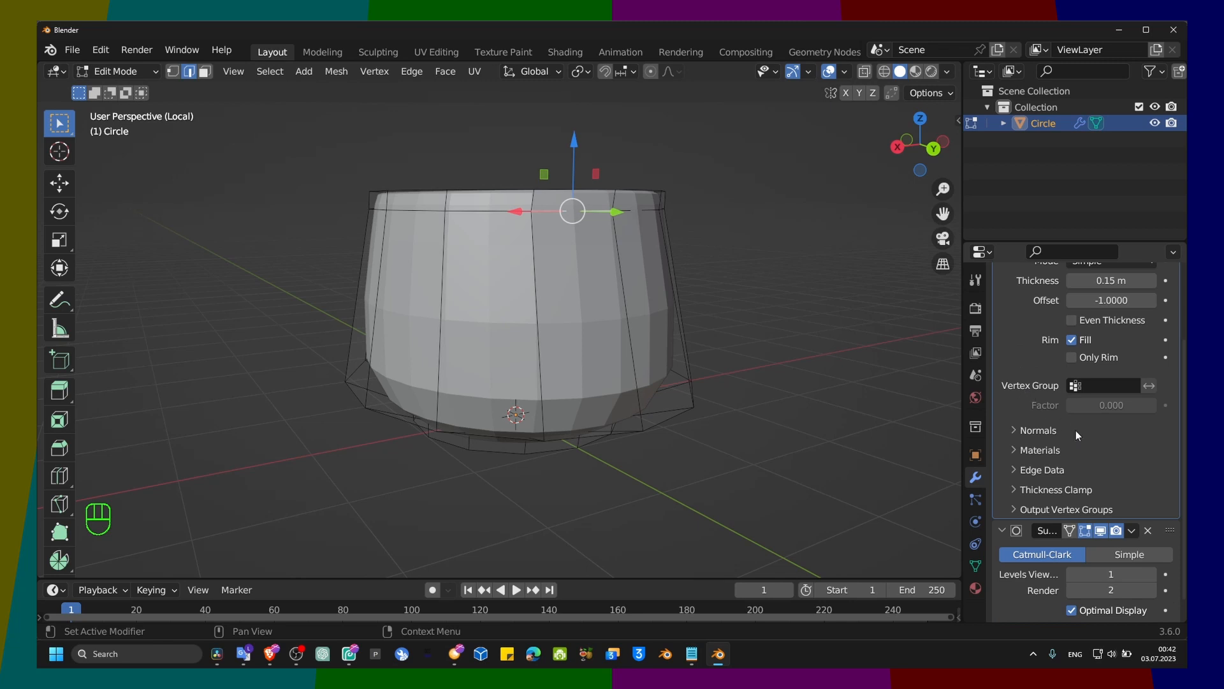
left_click(1149, 574)
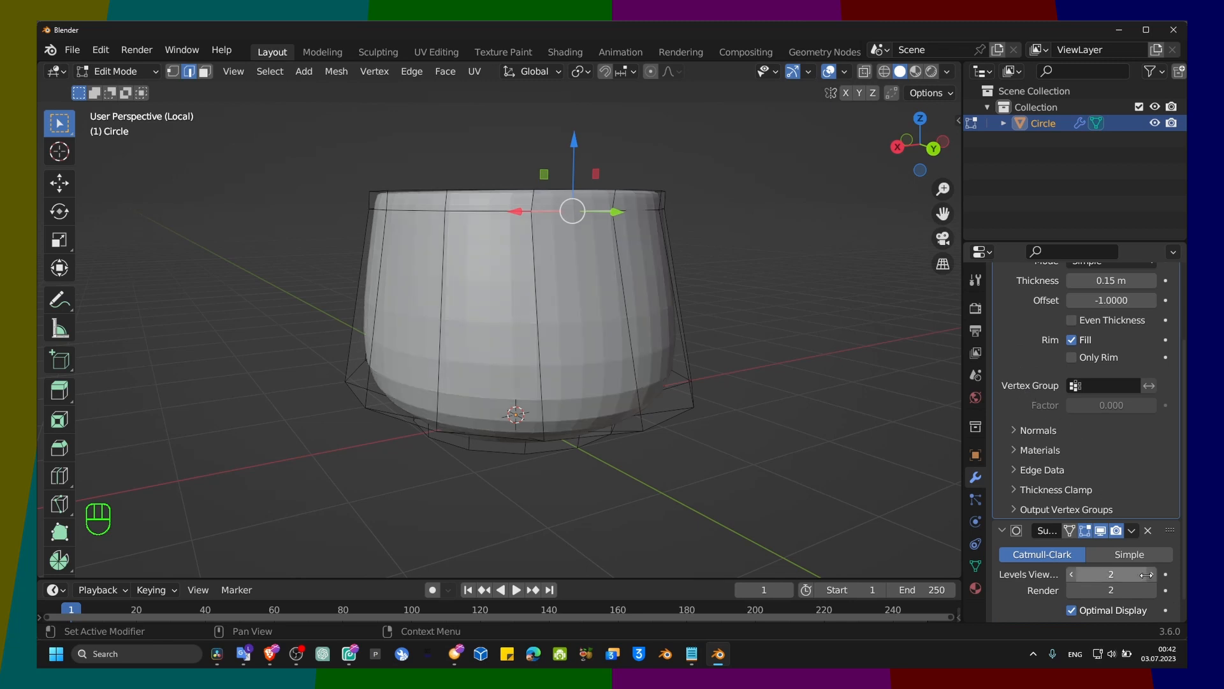
Step: Apply Shade Smooth to the container in Object Mode and return to Edit Mode
key("Tab")
right_click(531, 262)
left_click(530, 262)
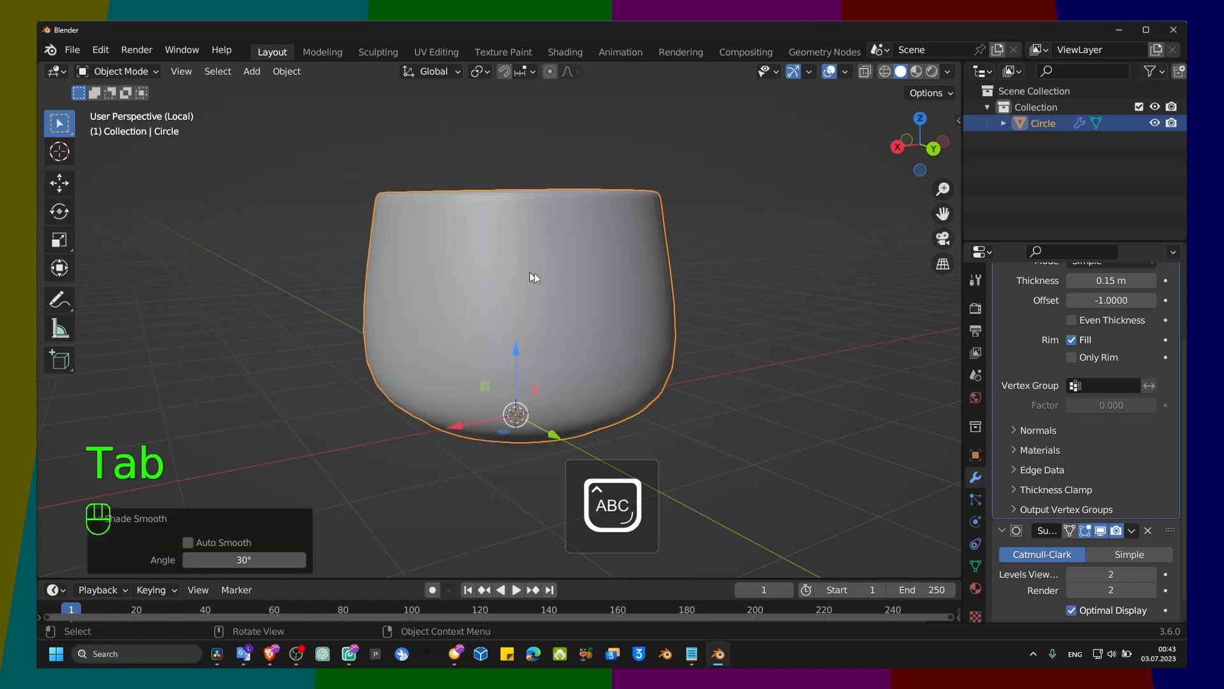
key("Tab")
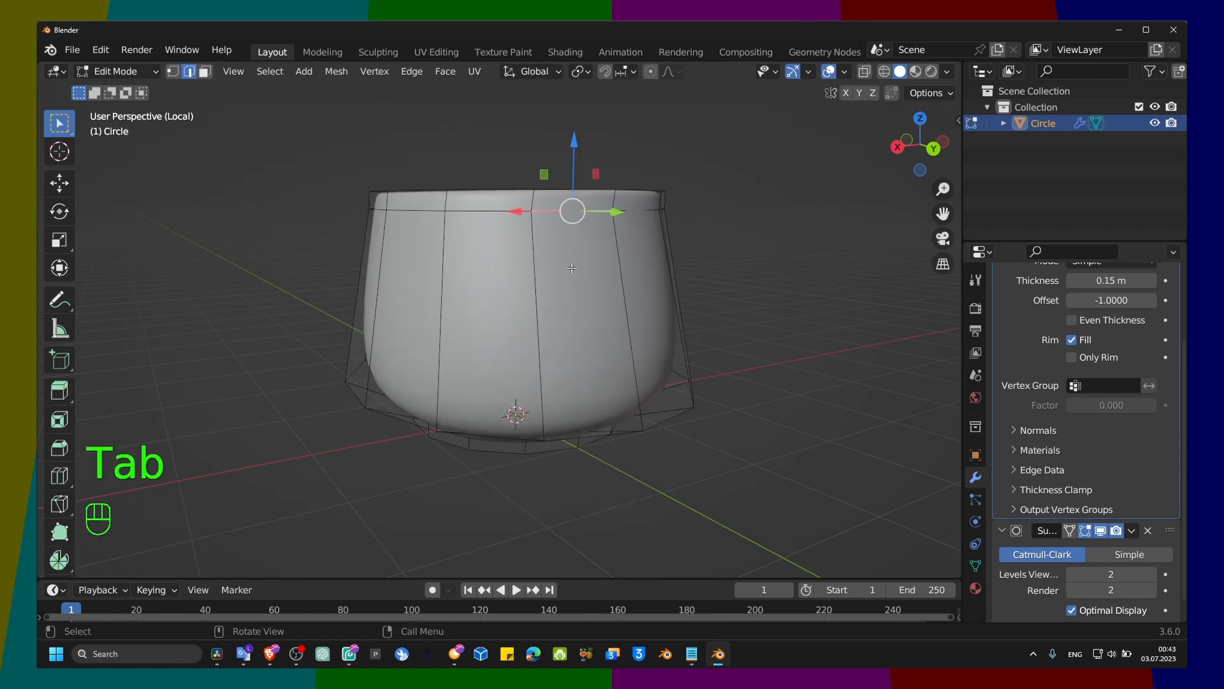
Step: Set both the viewport and render levels of the Subdivision modifier to 3
middle_click_drag(546, 256, 697, 334)
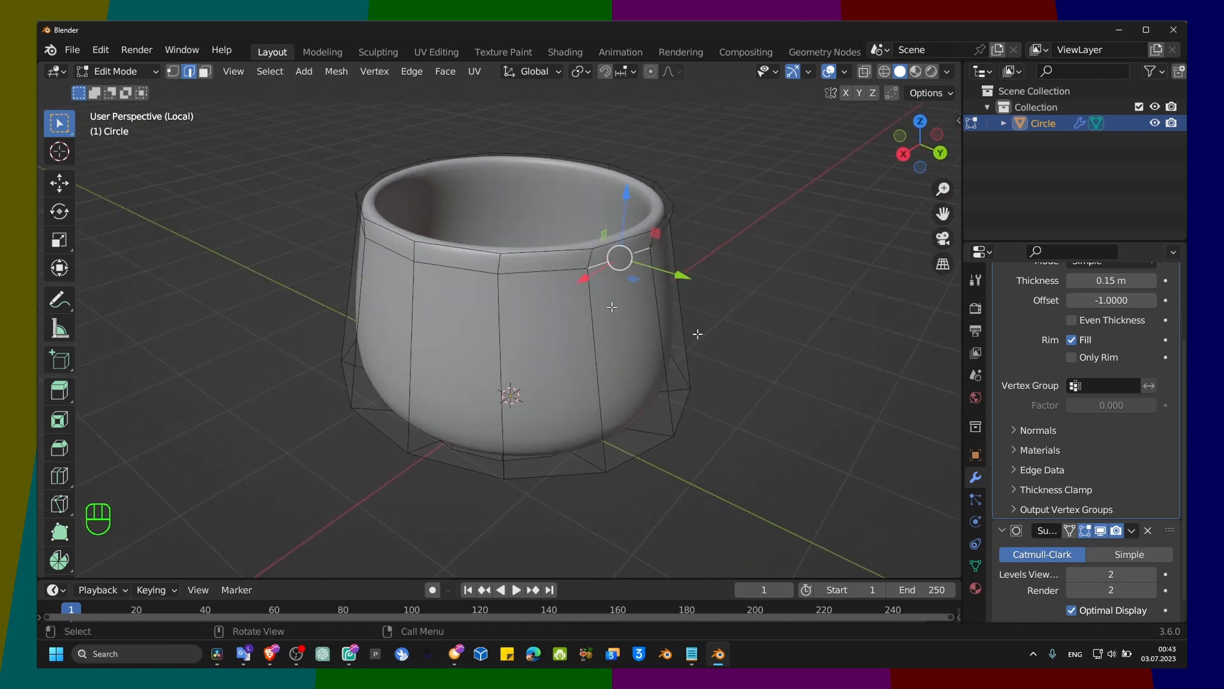
left_click(1146, 574)
left_click(1146, 590)
Step: Duplicate the selected edge below the rim in place and separate the copy into its own object
scroll(633, 262, "up", 4)
middle_click_drag(729, 225, 609, 271, "shift")
scroll(570, 240, "up", 3)
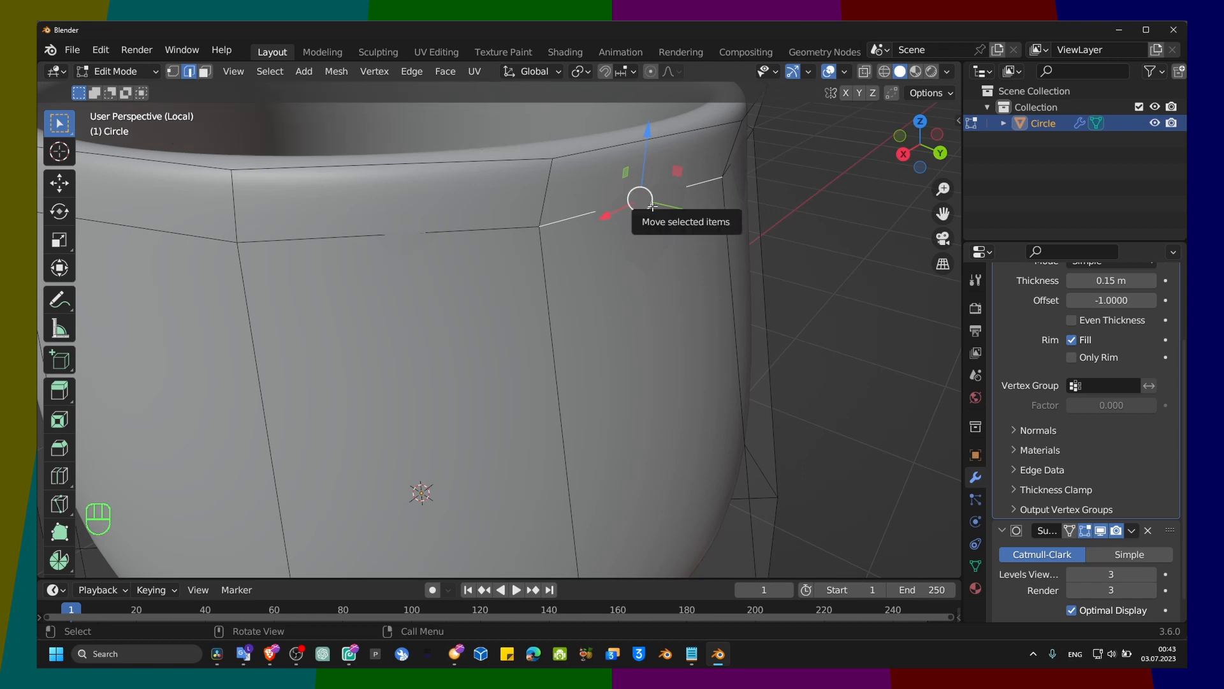
key("shift")
key("shift+d")
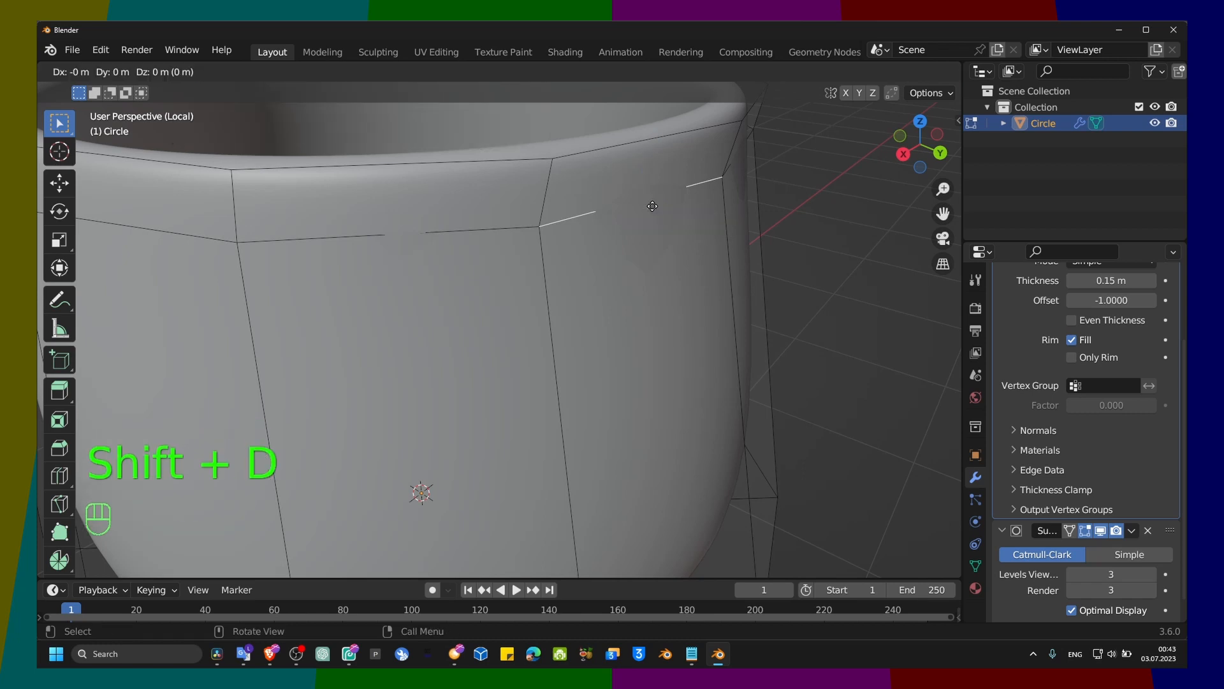
right_click(709, 240)
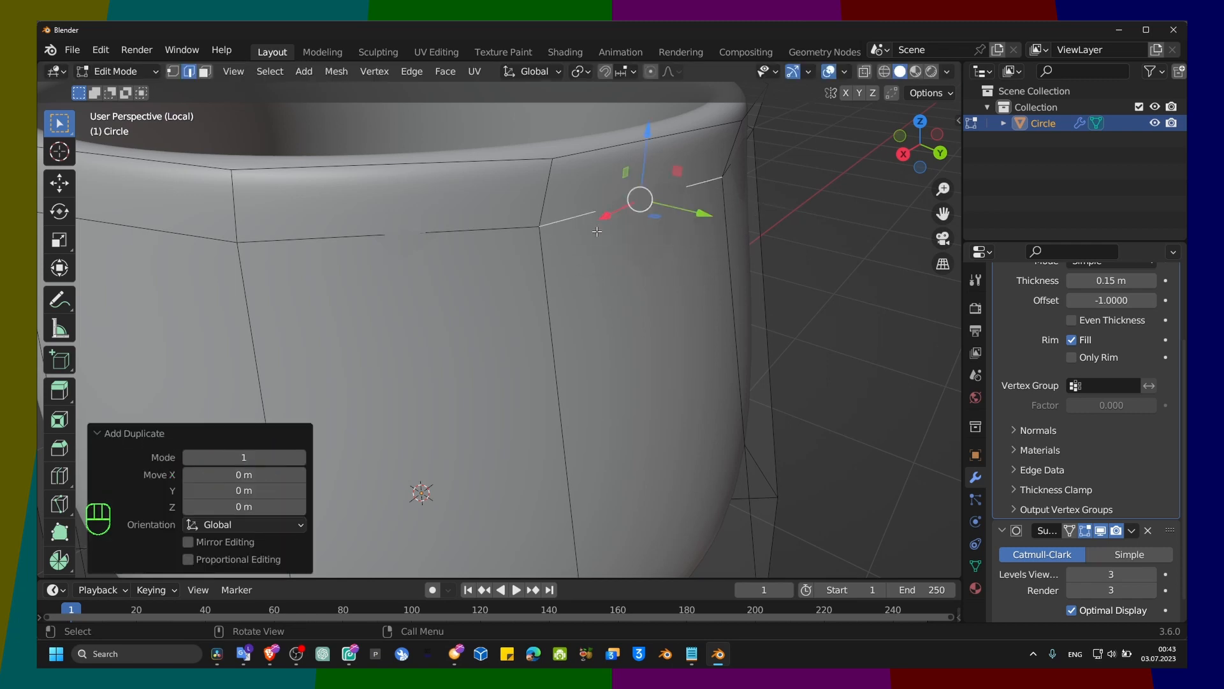
key("p")
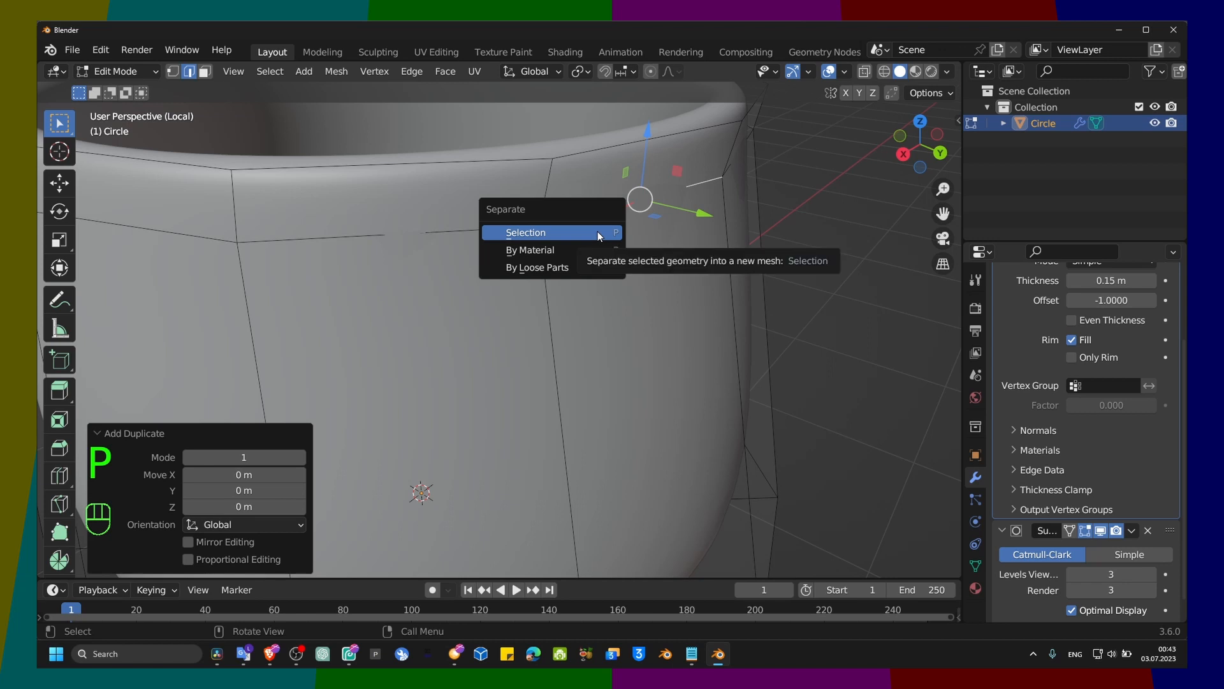
left_click(579, 235)
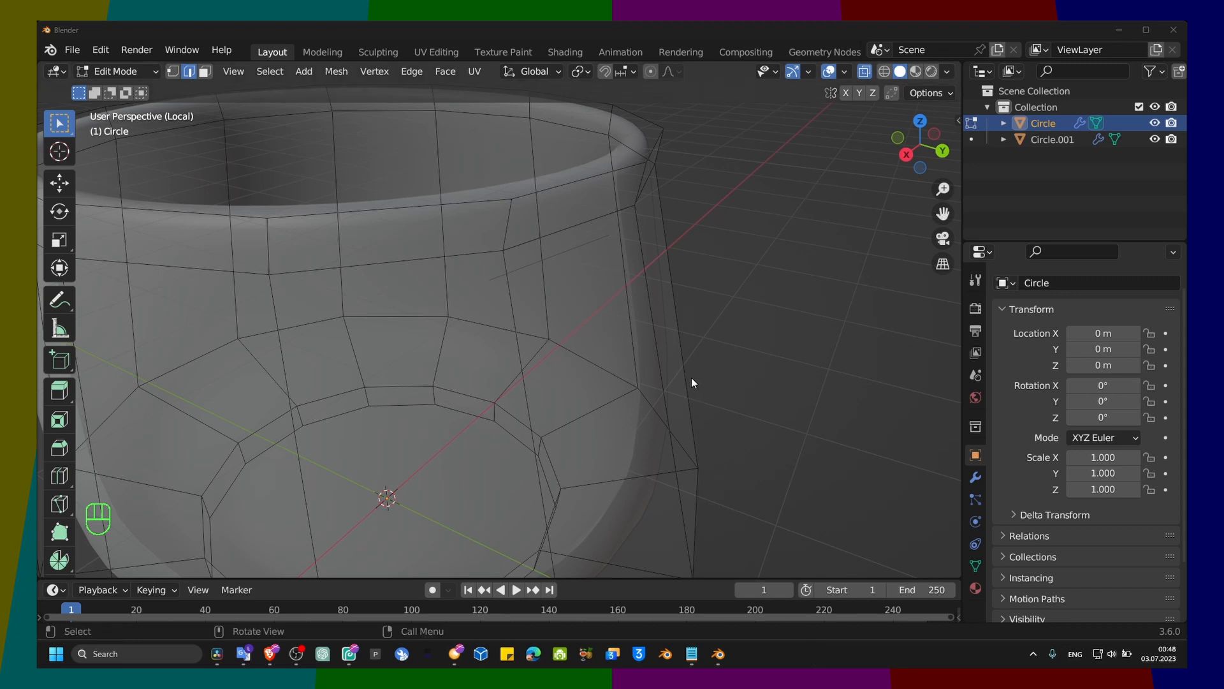
Step: Switch to Object Mode, select the separated edge object Circle.001 and enter Edit Mode on it
left_click(153, 72)
left_click(130, 73)
left_click(127, 90)
left_click(600, 239)
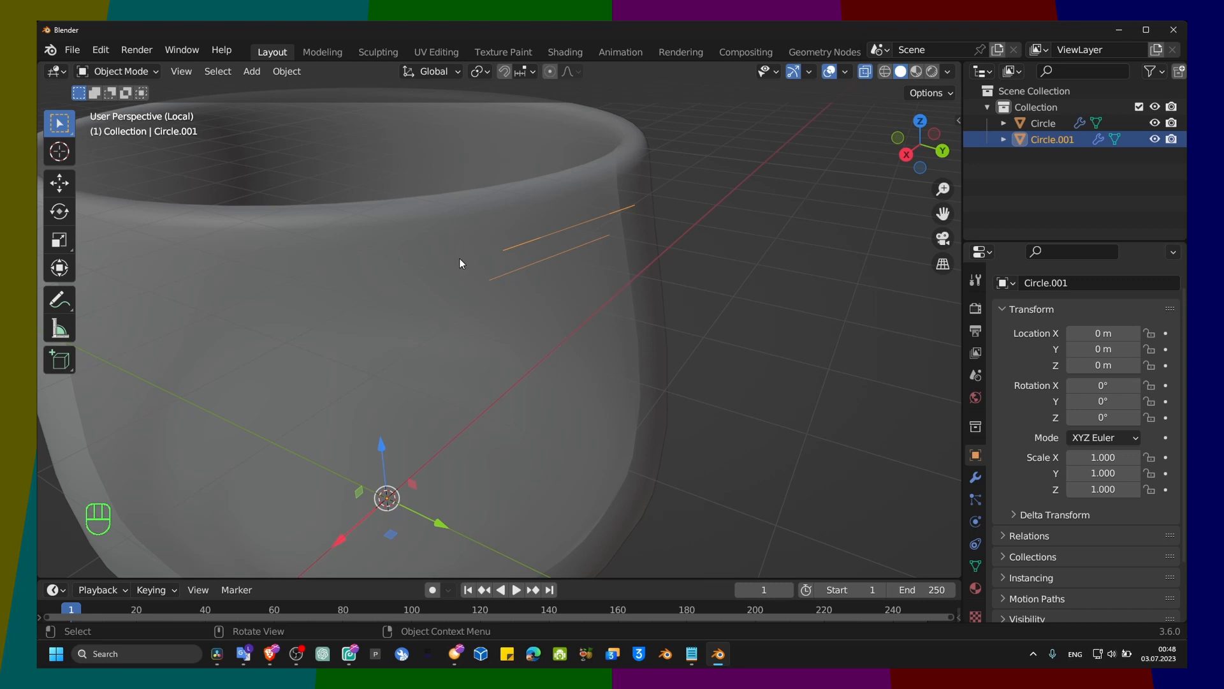
left_click(561, 238)
left_click(563, 239)
key("Tab")
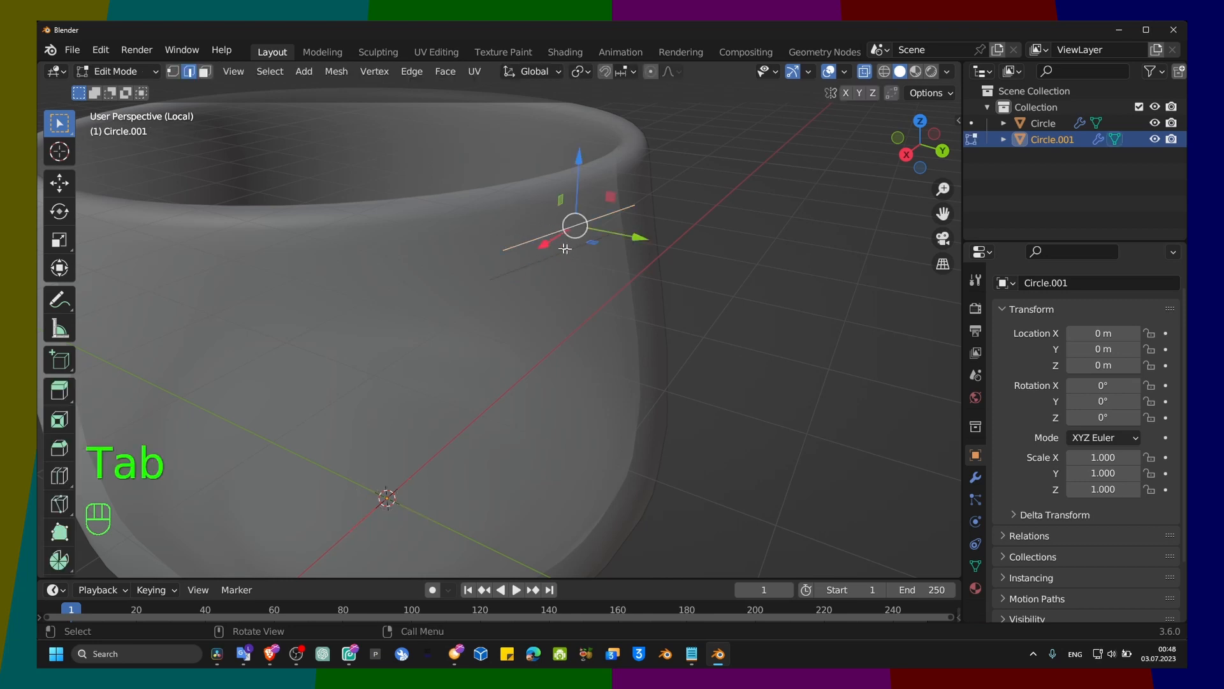
Step: Try to flatten the separated edge by scaling it along the Y axis
middle_click_drag(654, 264, 744, 259)
key("s")
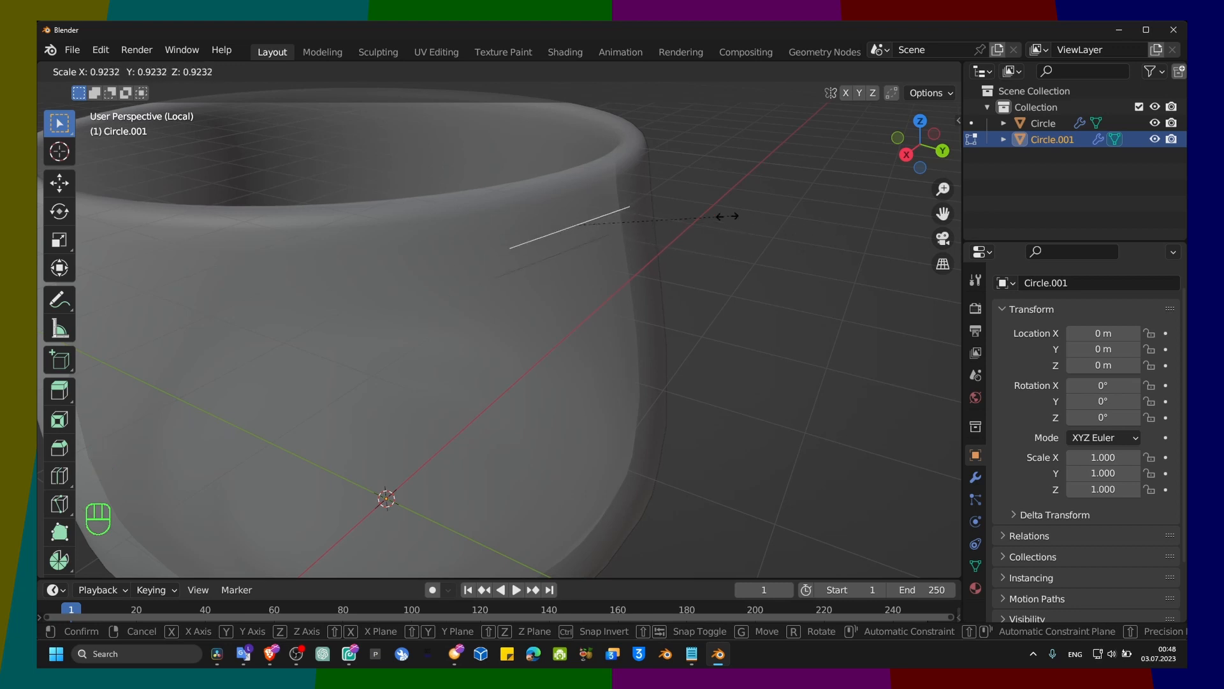
key("x")
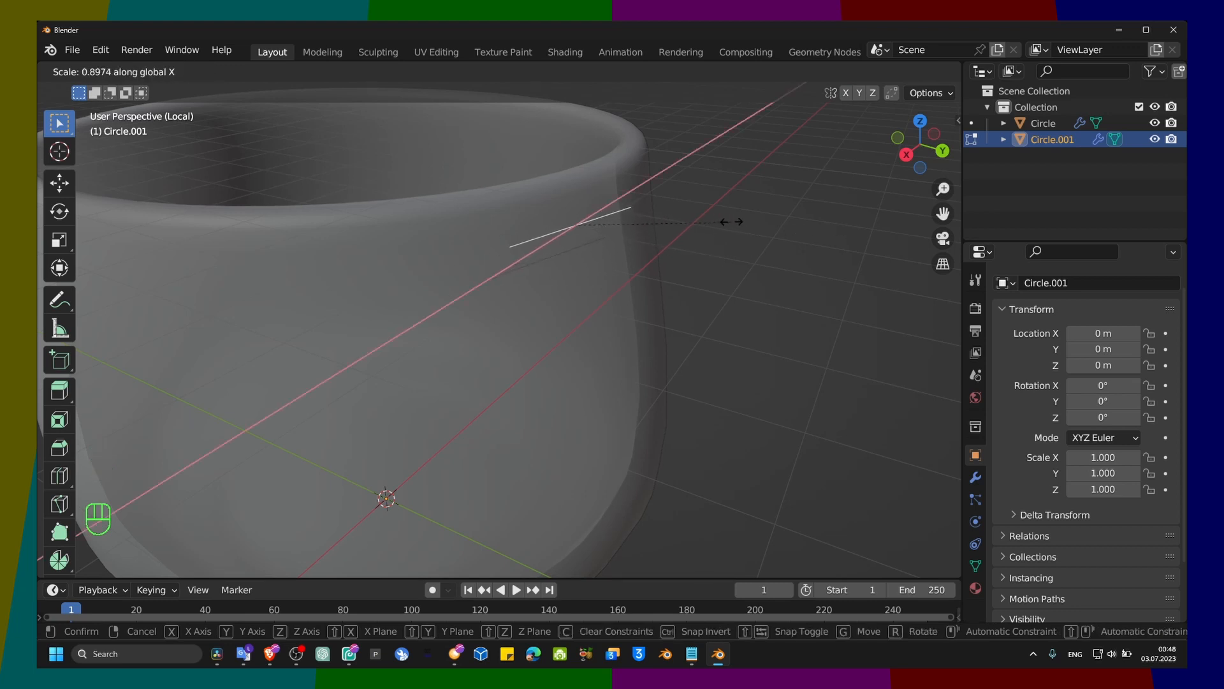
key("z")
key("y")
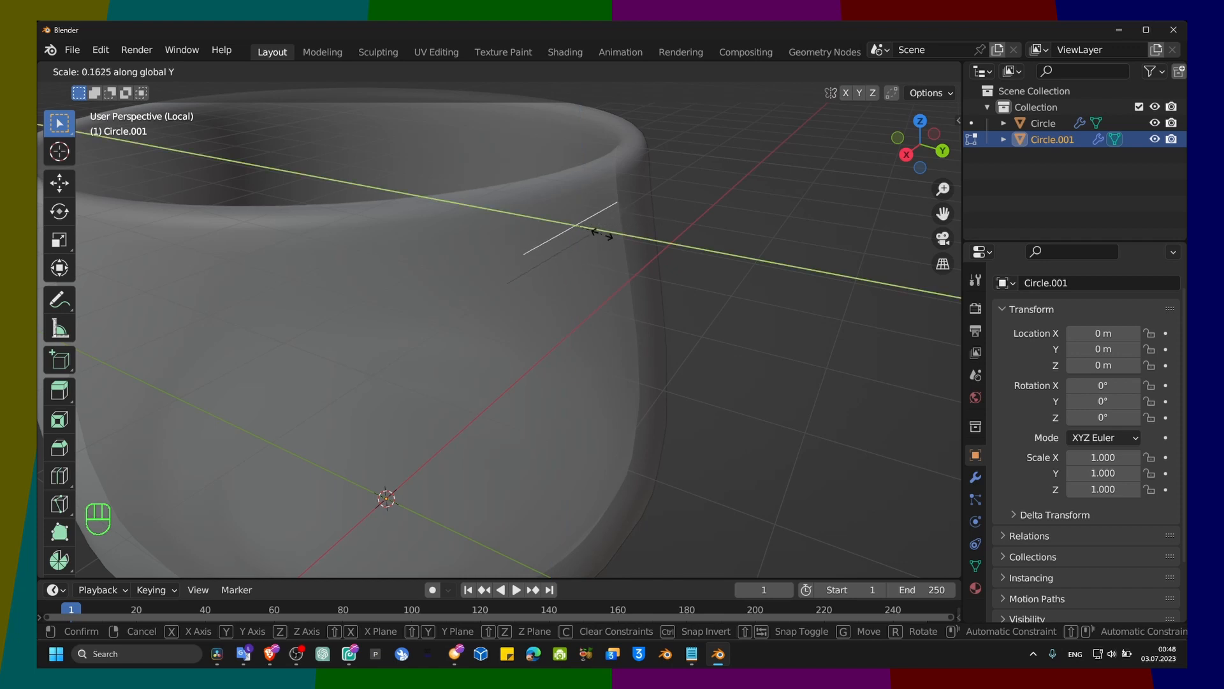
left_click(702, 238)
key("ctrl+z")
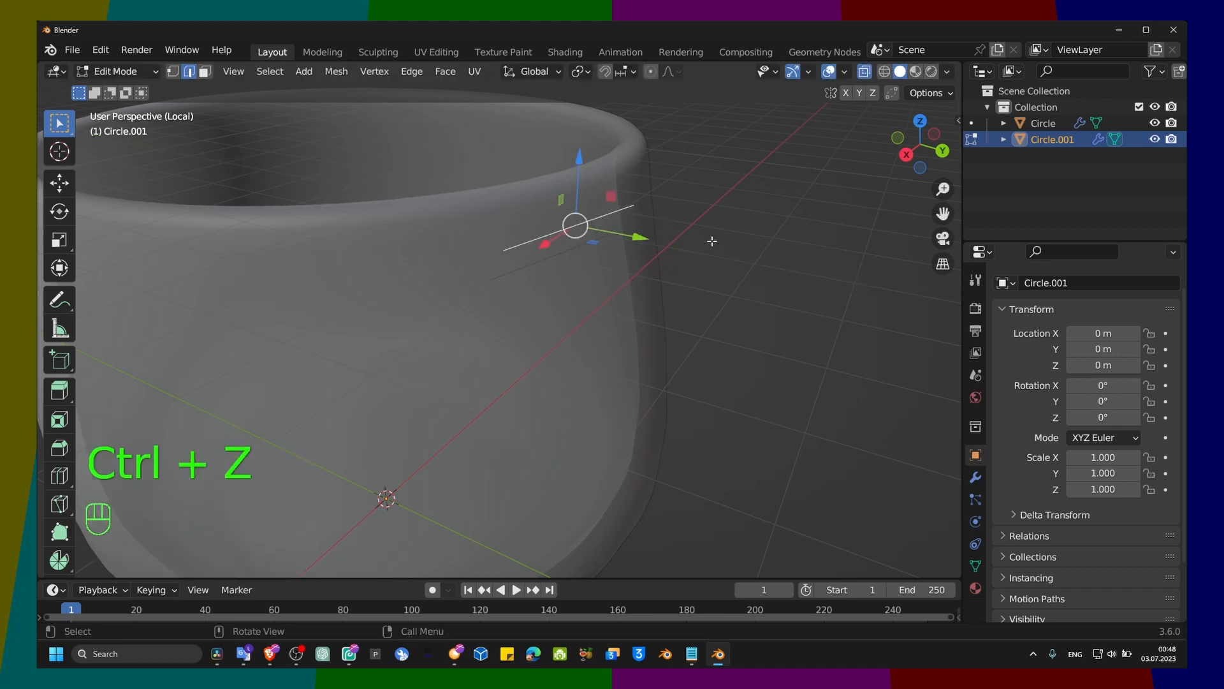
Step: Scale the separated edge uniformly to about 0.398 and switch to the right orthographic view
key("s")
left_click(632, 234)
middle_click_drag(631, 234, 694, 255)
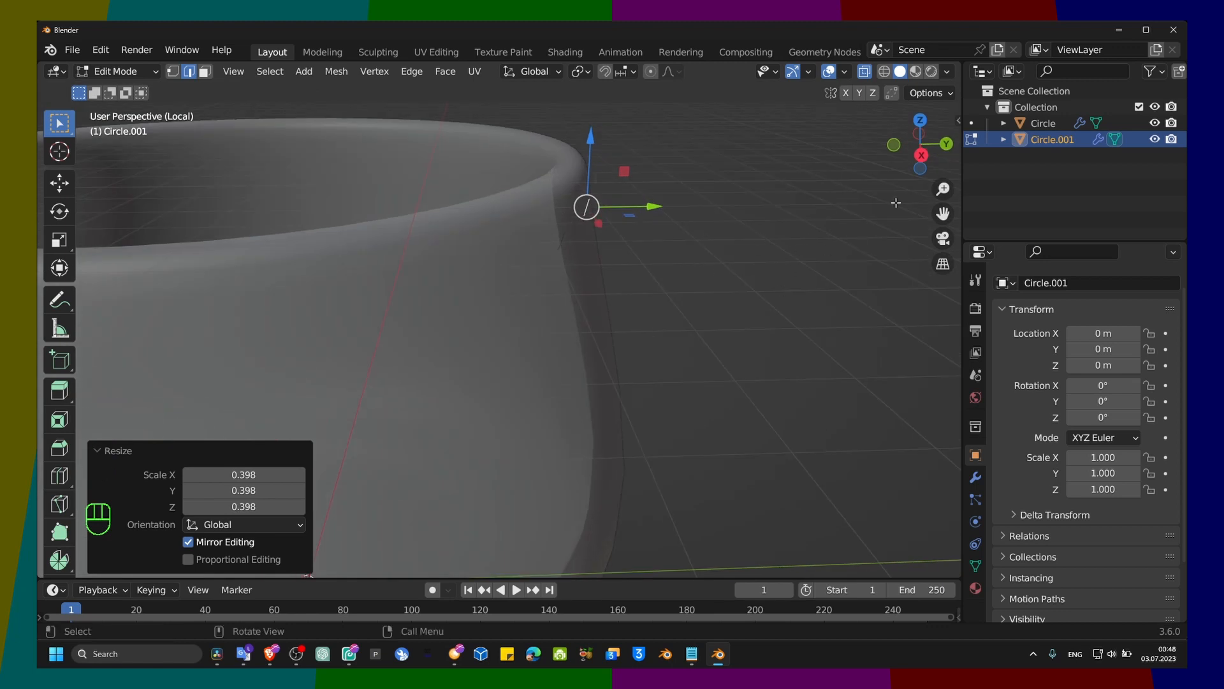
left_click(920, 156)
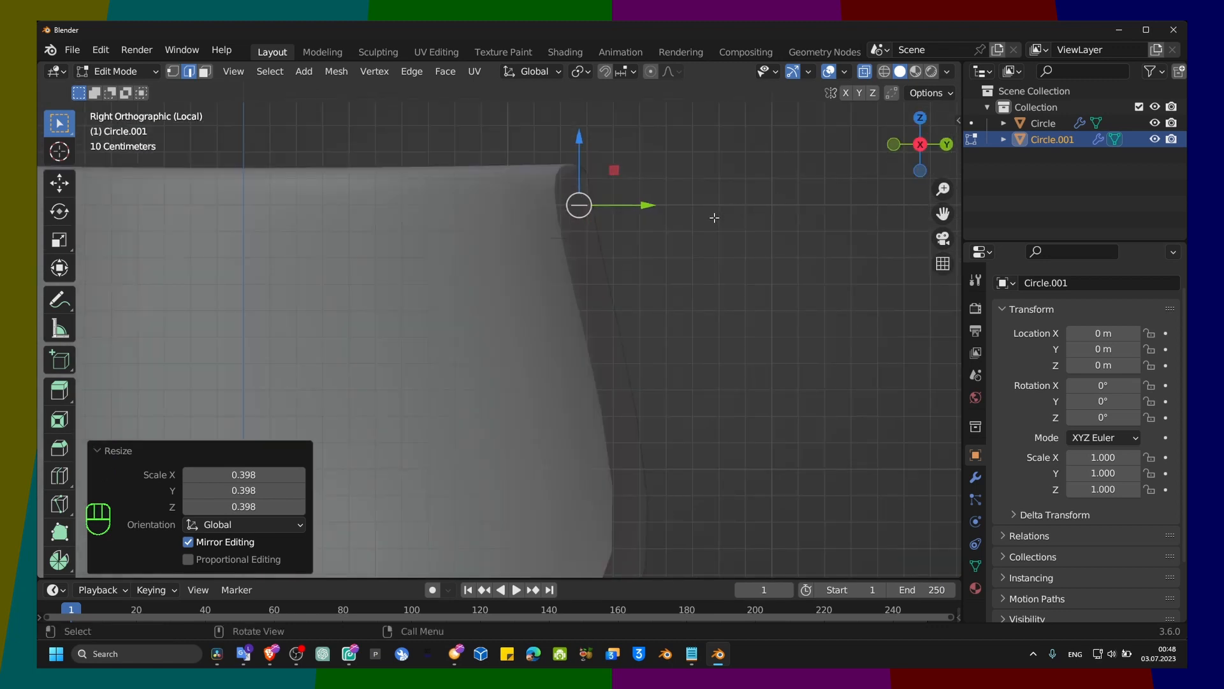
Step: In the right orthographic view, extrude the edge outward from the rim, about 0.71 m in Y and -0.31 m in Z
left_click(920, 145)
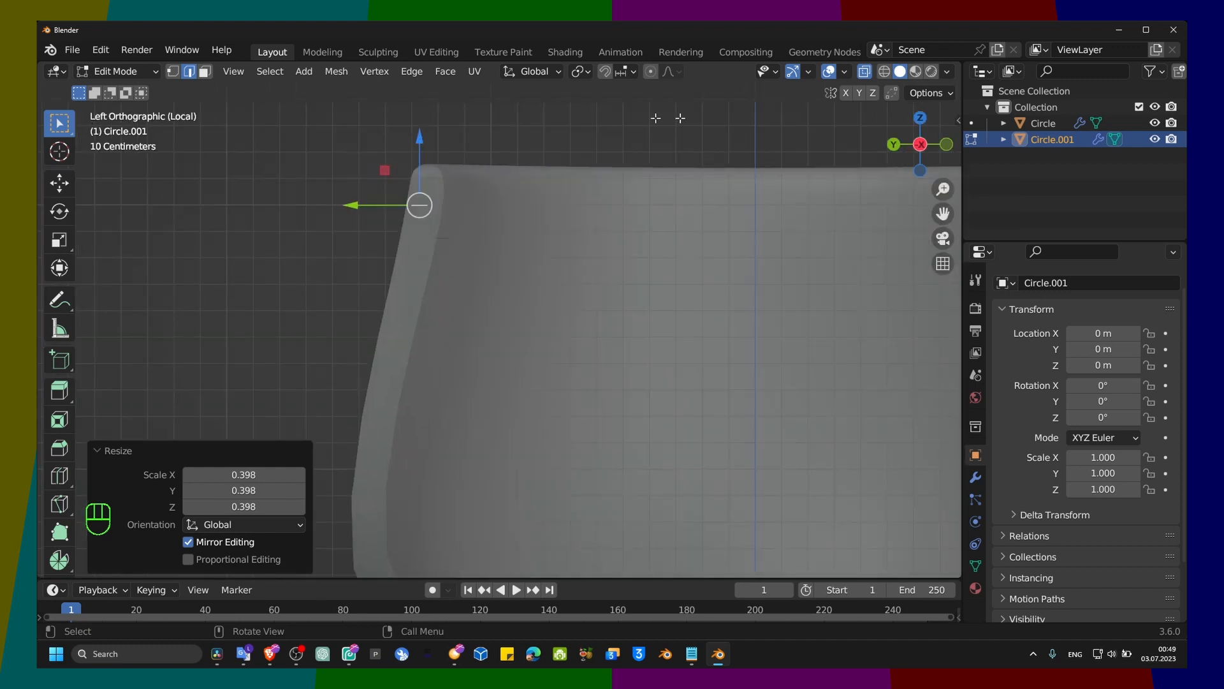
left_click(922, 150)
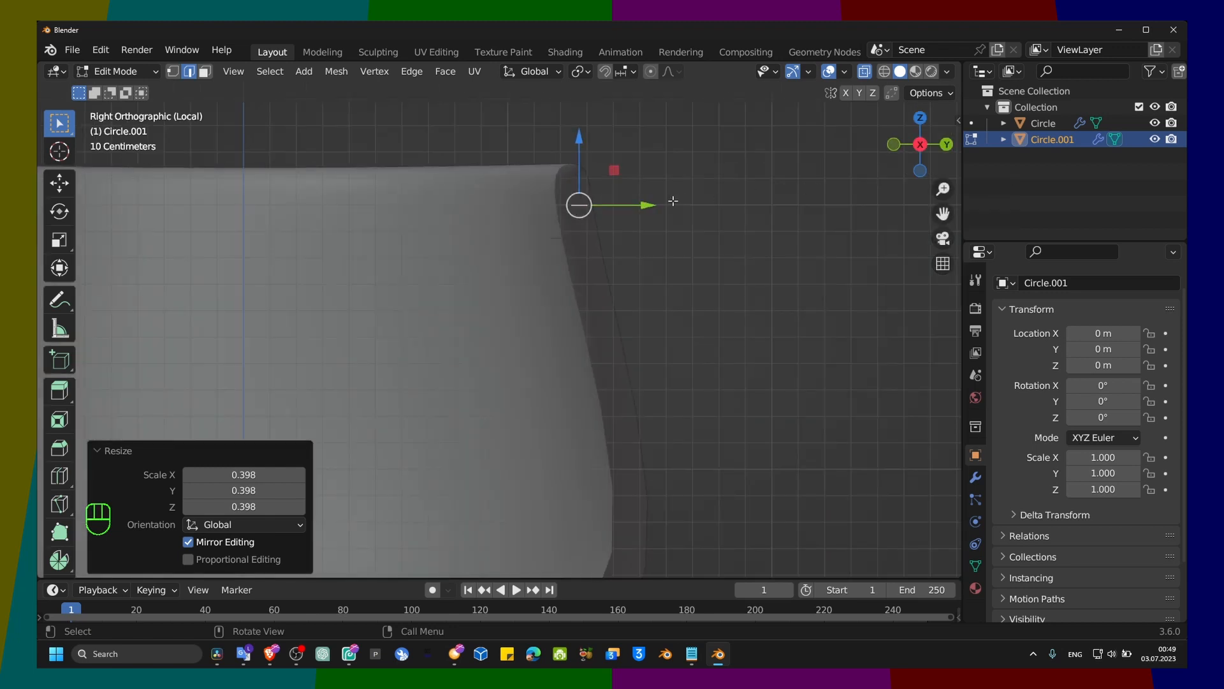
scroll(673, 201, "down", 4)
scroll(650, 246, "up", 4)
key("e")
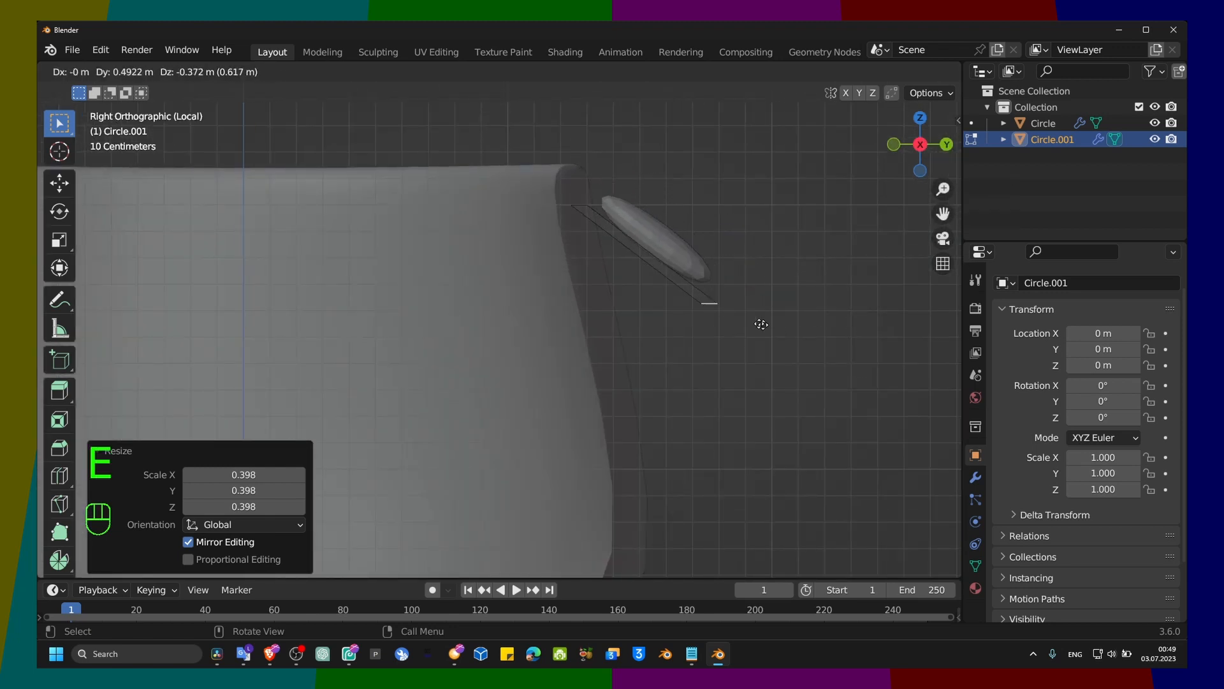
left_click(833, 312)
scroll(834, 312, "down", 5)
scroll(653, 340, "up", 2)
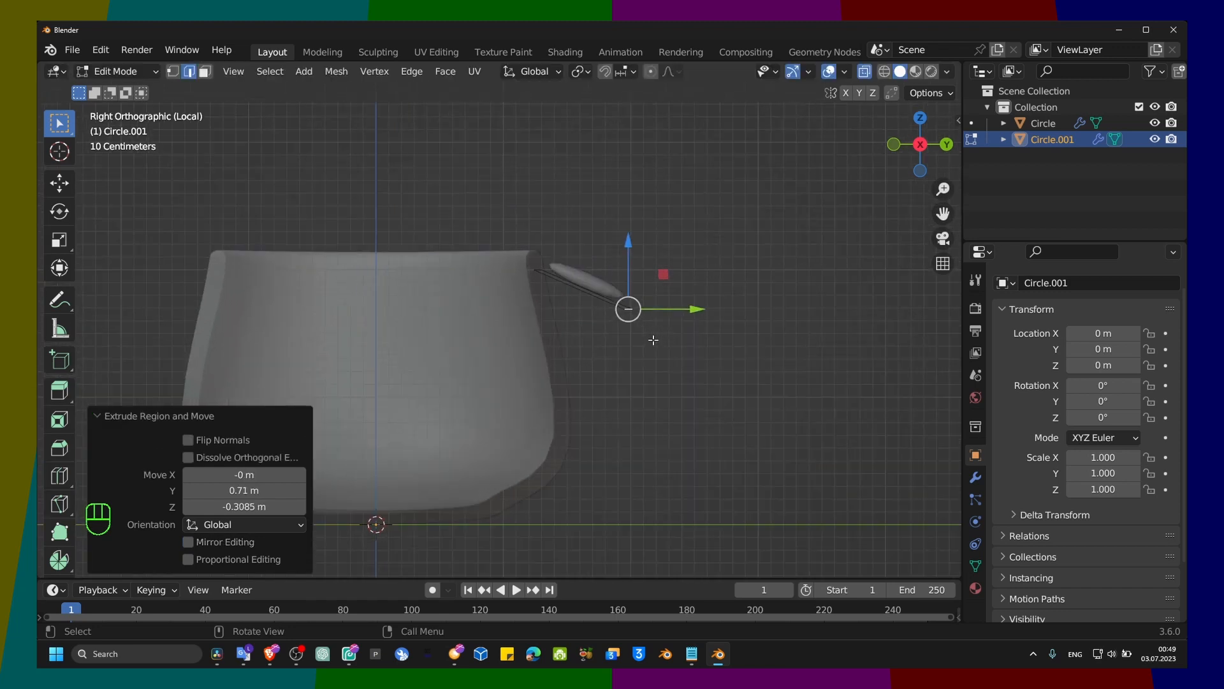
Step: Extrude the handle down about 1.04 m, and extrude again back to the cup's lower wall, about -0.69 m in Y and -0.26 m in Z
key("e")
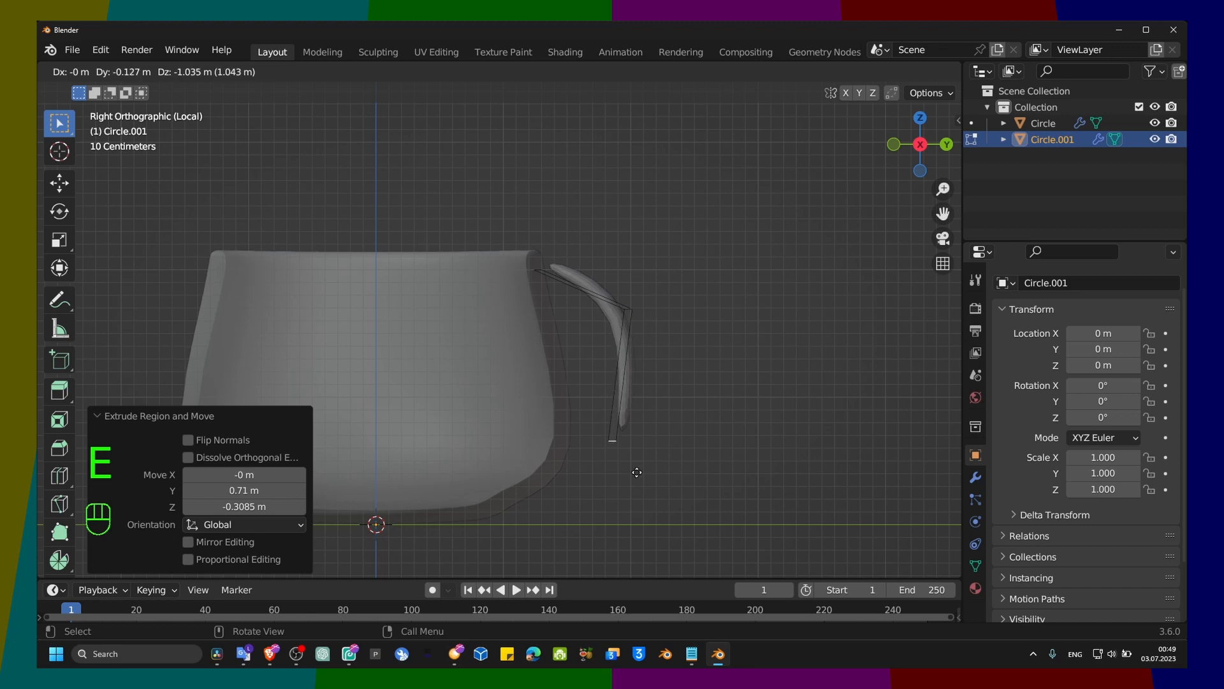
left_click(636, 473)
key("e")
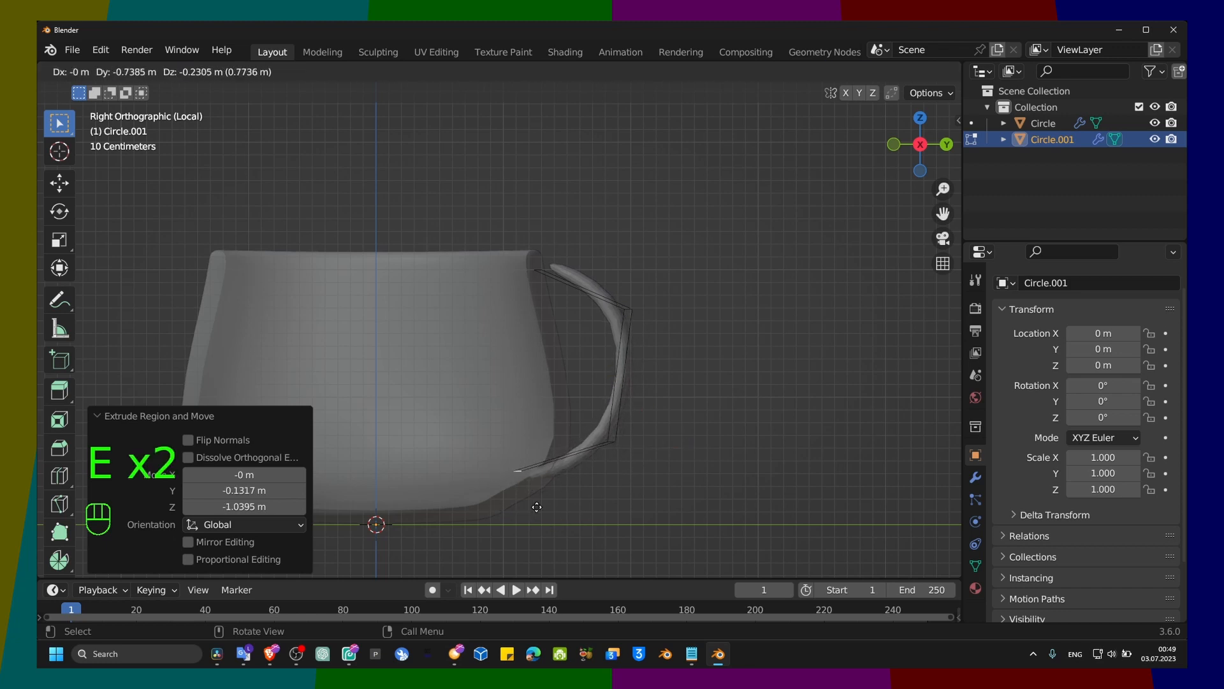
left_click(542, 511)
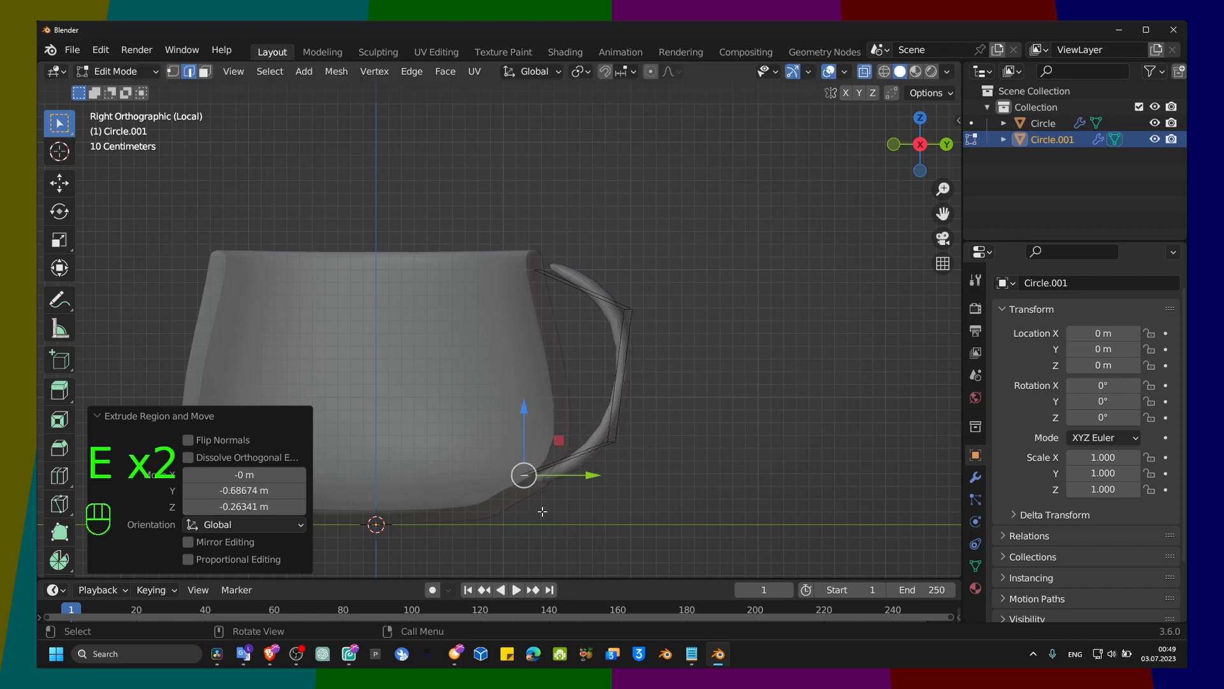
Step: Extrude the handle's upper starting edge slightly inward, about -0.11 m in Y and -0.13 m in Z, and extrude it again down along the cup wall
left_click(543, 273)
middle_click_drag(543, 273, 543, 354)
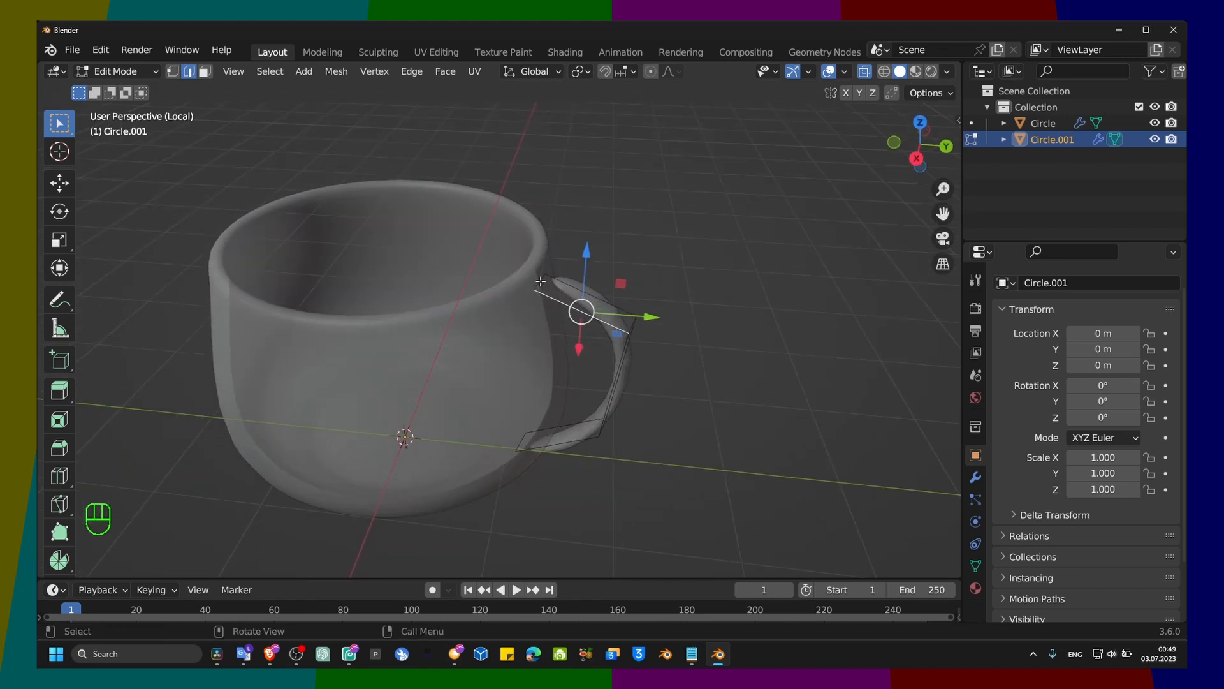
key("e")
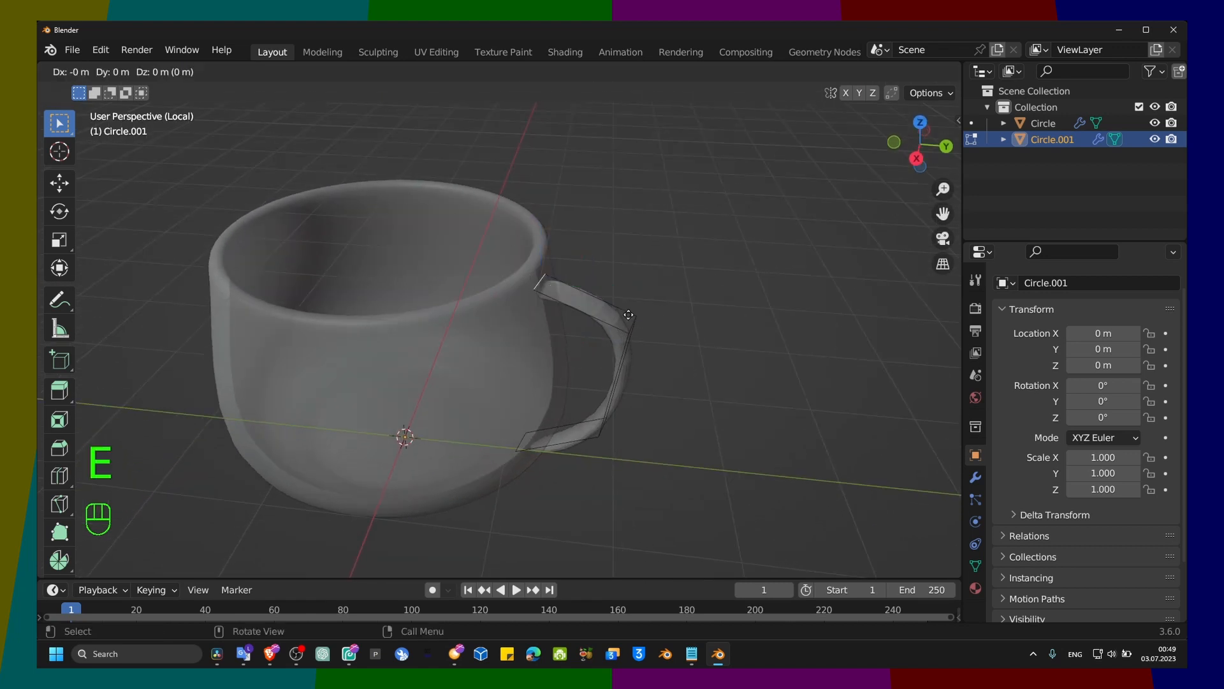
left_click(611, 336)
middle_click_drag(611, 336, 634, 231)
key("e")
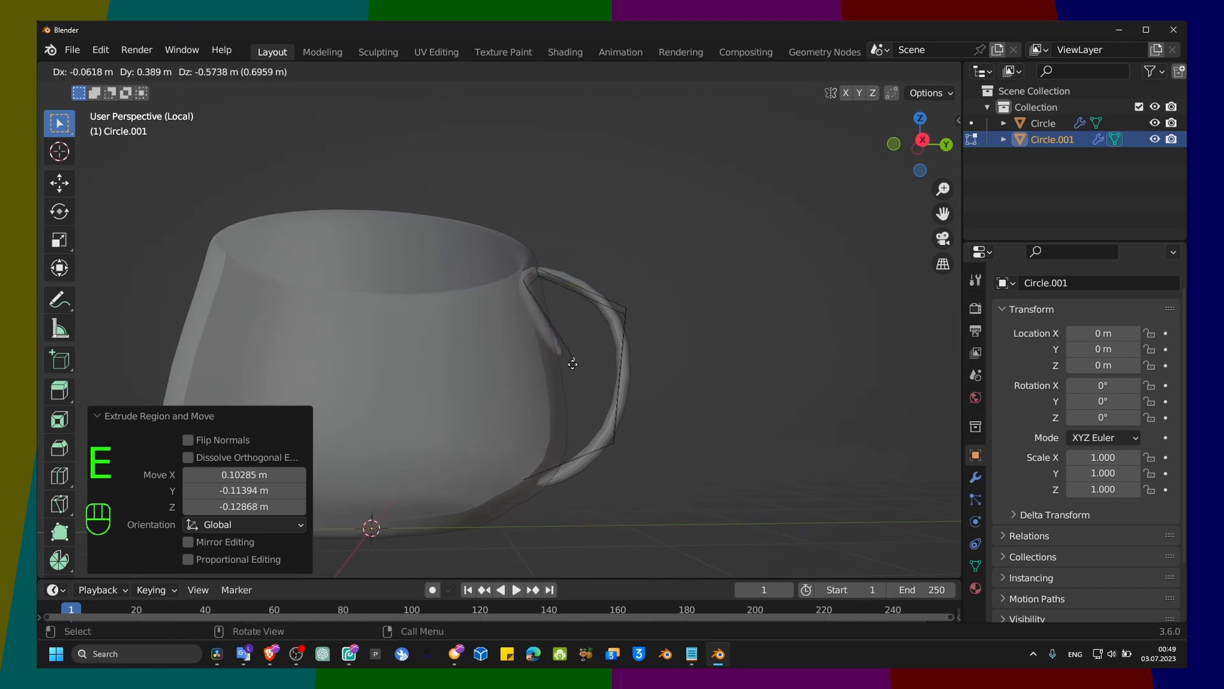
left_click(564, 380)
middle_click_drag(568, 370, 391, 421)
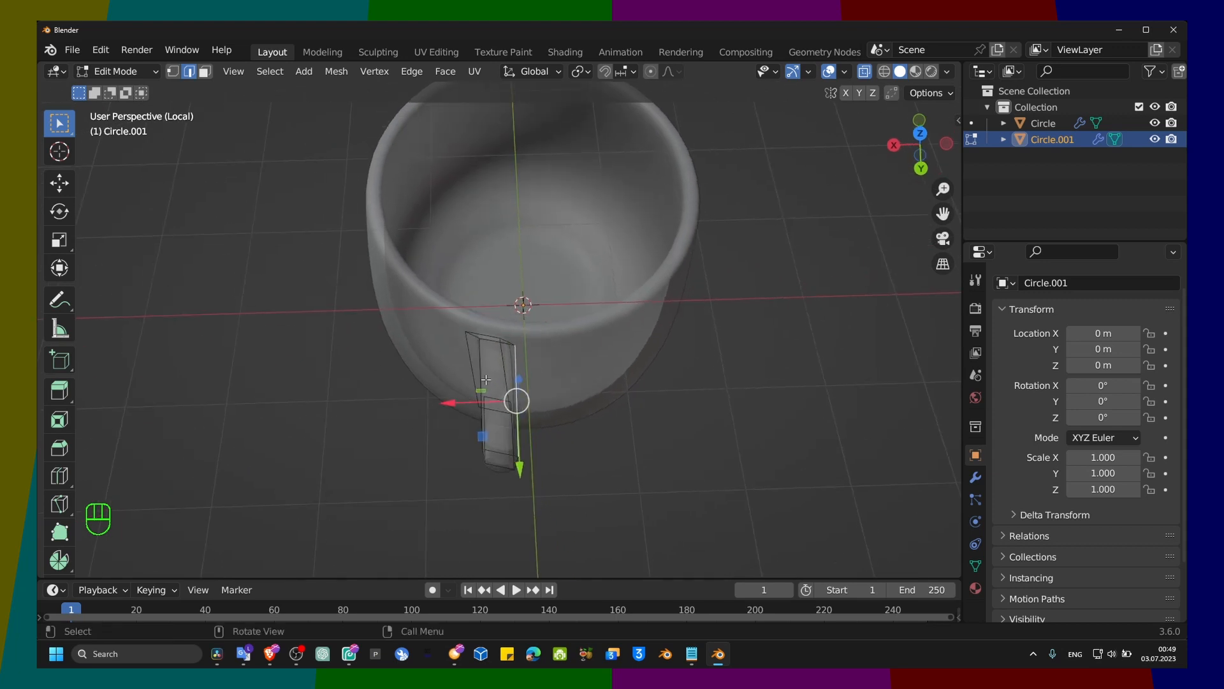
middle_click_drag(486, 379, 530, 366)
key("e")
left_click(527, 367)
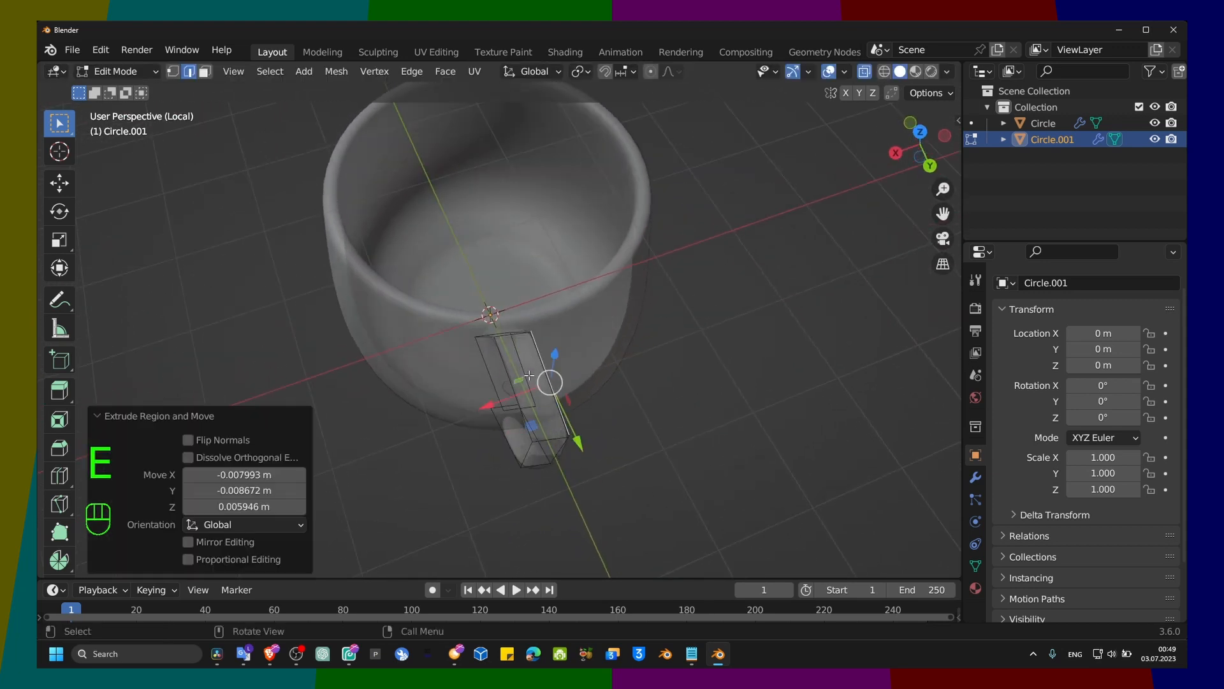
key("ctrl+z")
Step: Align the short inward edge at the handle's top along X, moving it about -0.121 m and back about 0.014 m
scroll(547, 383, "up", 5)
middle_click_drag(521, 362, 544, 238)
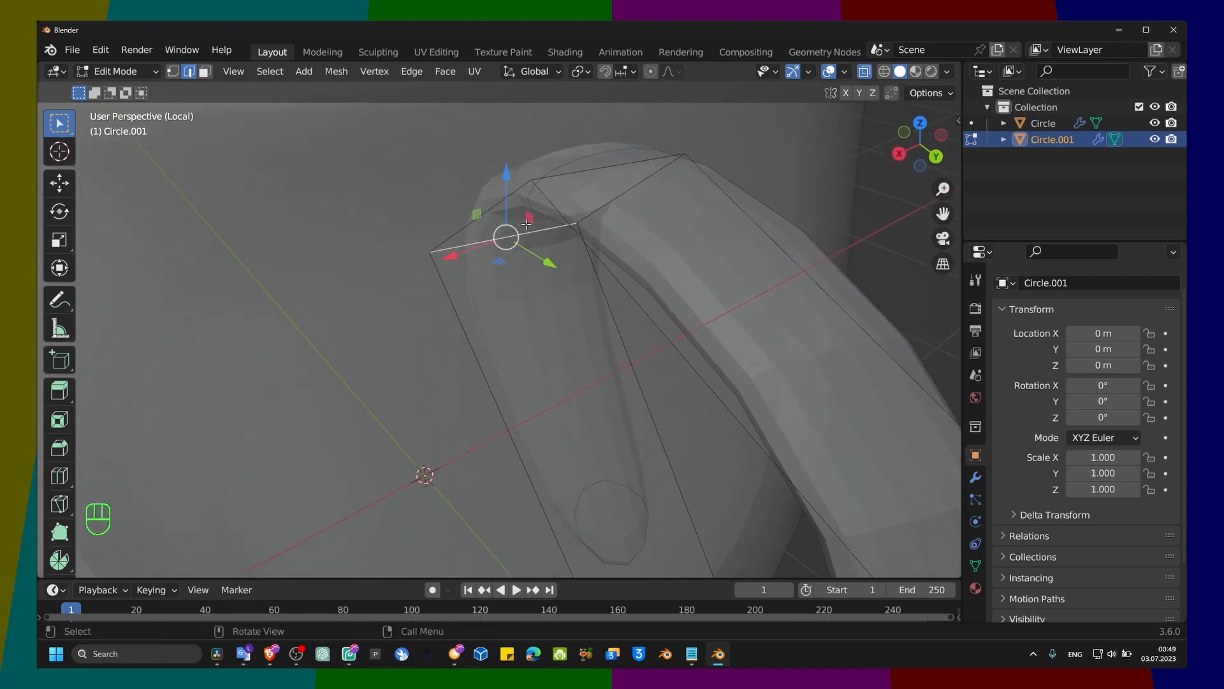
key("g")
key("x")
left_click(577, 289)
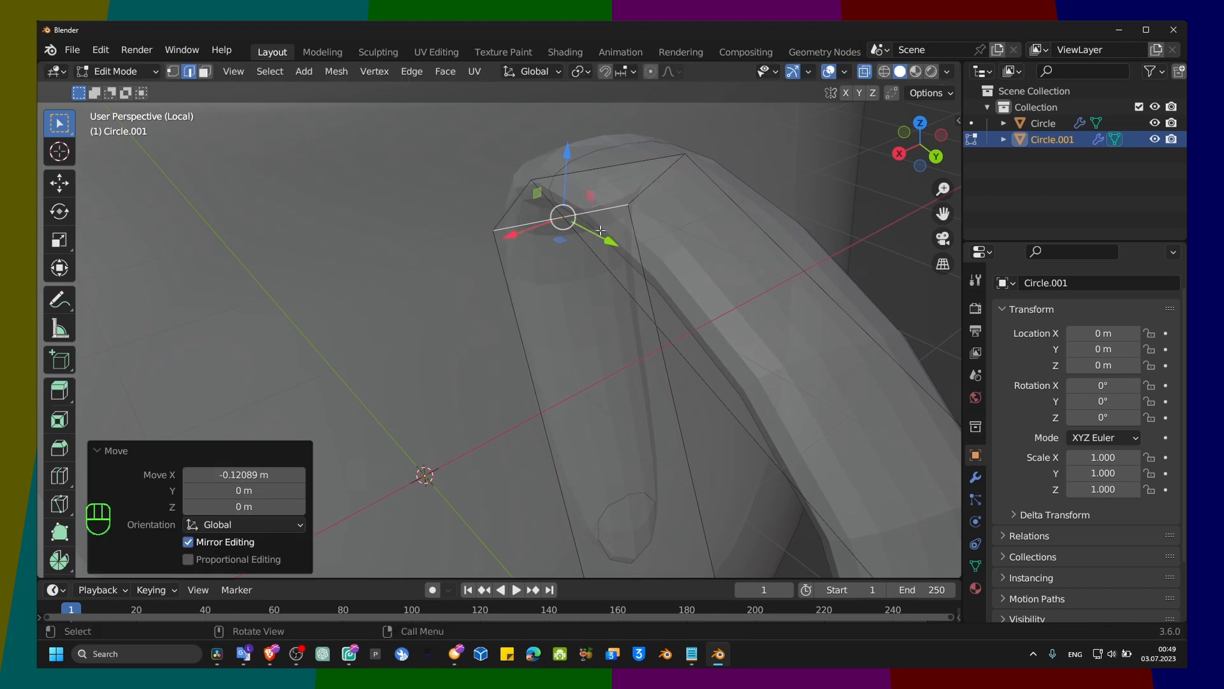
scroll(579, 290, "down", 4)
middle_click_drag(579, 291, 500, 317)
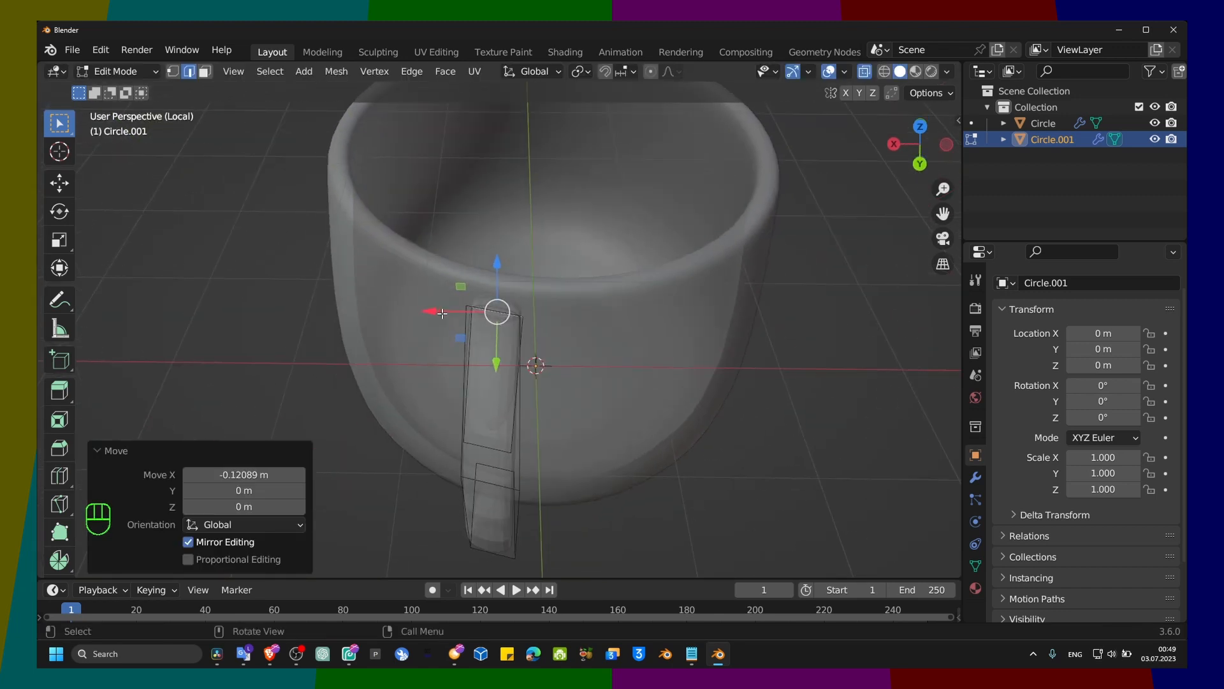
mouse_move(442, 313)
left_mouse_down()
mouse_move(452, 317)
mouse_move(440, 316)
left_mouse_up()
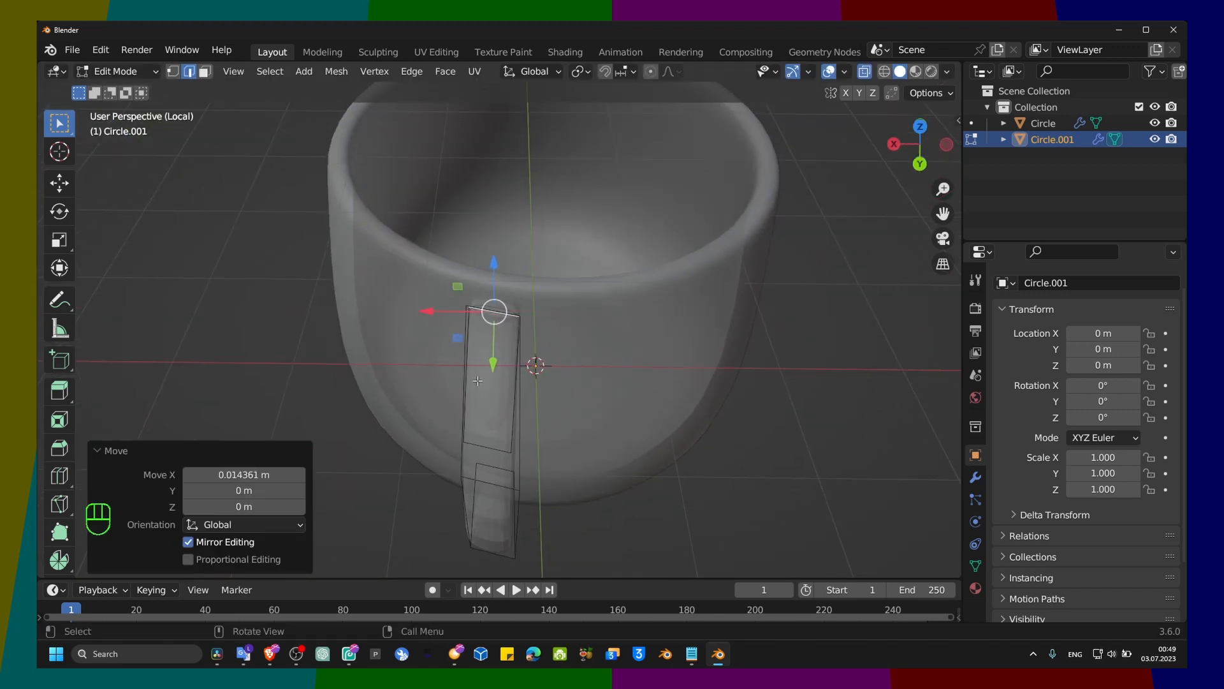
Step: Shift the lower end edge of the inner strip along X, and move the handle's upper bend edge about -0.119 m along X
left_click(471, 454)
left_click_drag(430, 446, 424, 453)
middle_click_drag(534, 418, 644, 360)
left_click(691, 308)
middle_click_drag(700, 323, 531, 413)
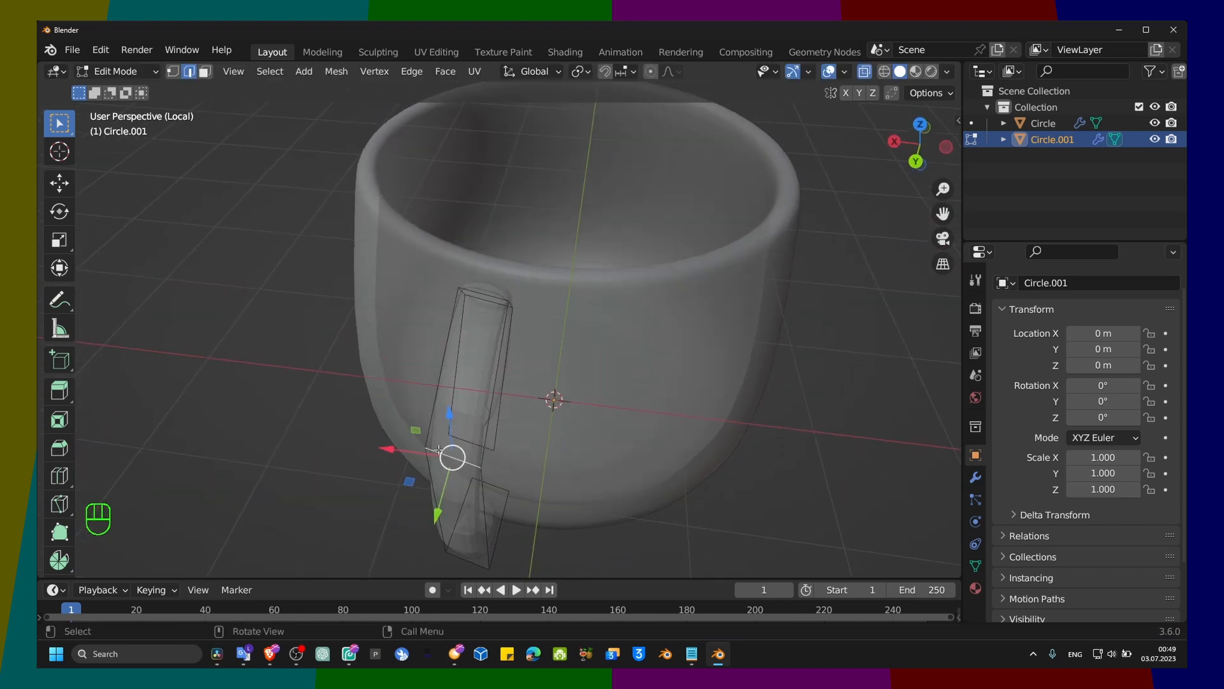
left_click_drag(409, 453, 435, 456)
middle_click_drag(566, 438, 621, 380)
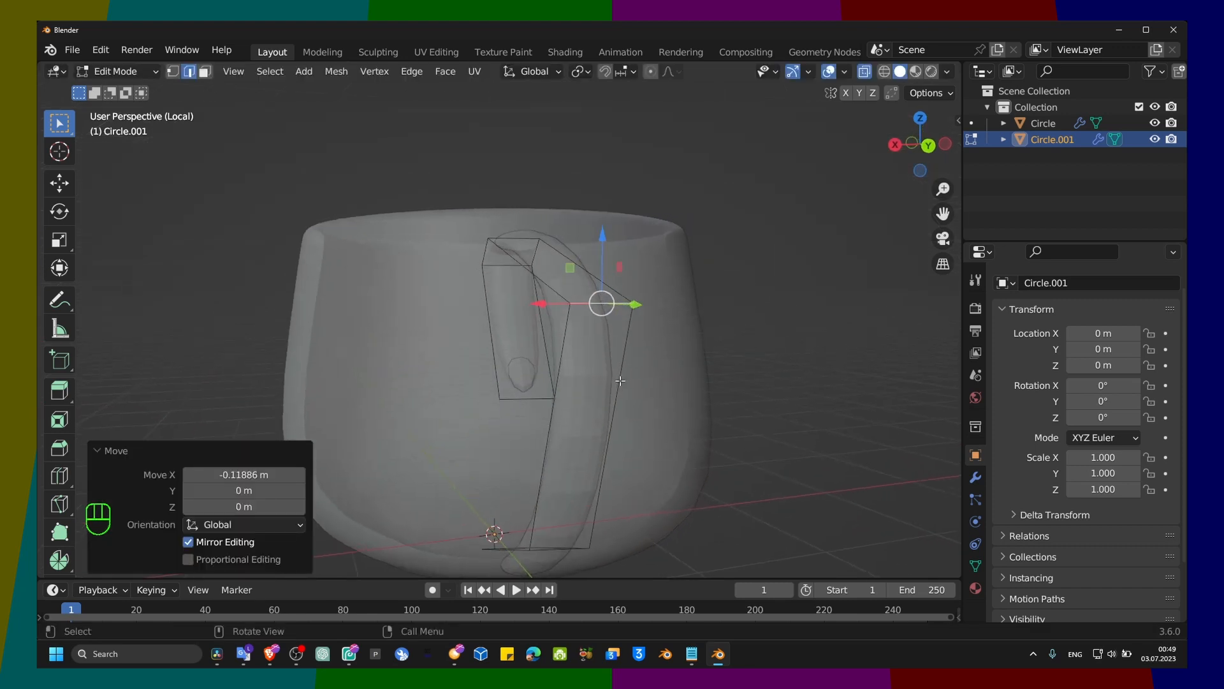
Step: Align the handle's lower bend edge along X, moving it about -0.081 m and back about 0.056 m
scroll(561, 453, "down", 2)
left_click(502, 476)
left_click_drag(475, 477, 488, 476)
scroll(561, 424, "down", 4)
middle_click_drag(479, 485, 421, 468)
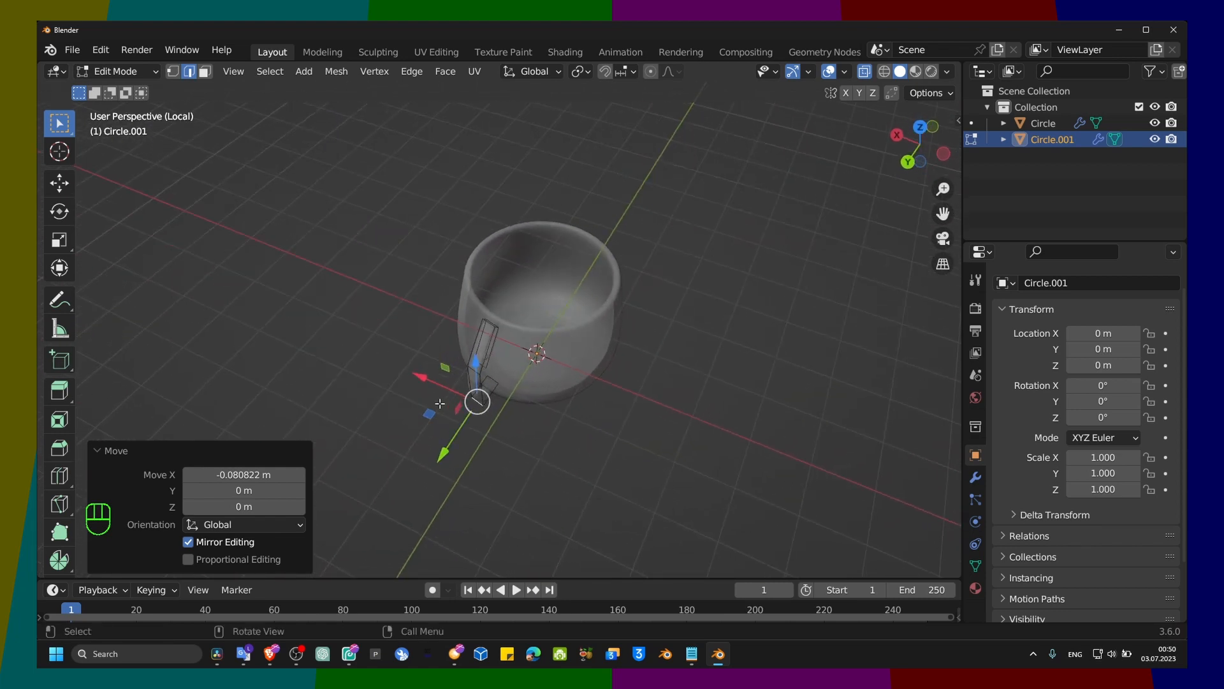
mouse_move(418, 375)
left_mouse_down()
mouse_move(397, 370)
mouse_move(413, 379)
left_mouse_up()
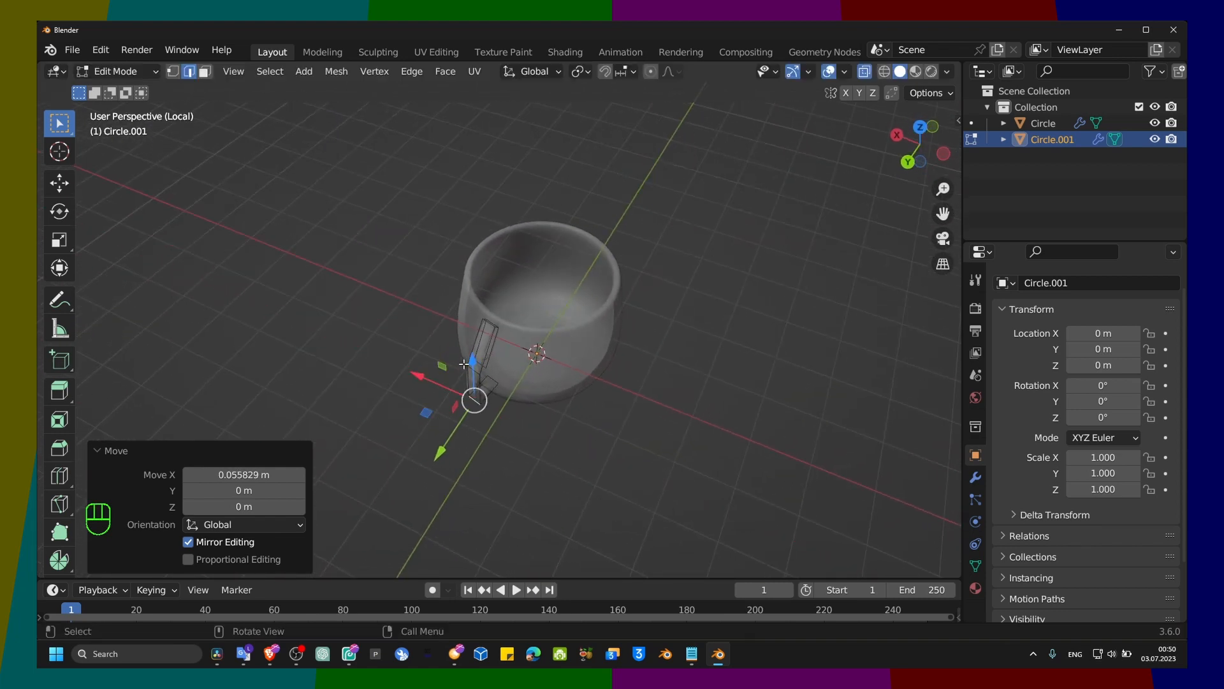
Step: Move the handle's upper bend edge about 0.138 m along X to straighten the handle, and clear the selection
scroll(464, 373, "up", 4)
middle_click_drag(464, 373, 486, 406)
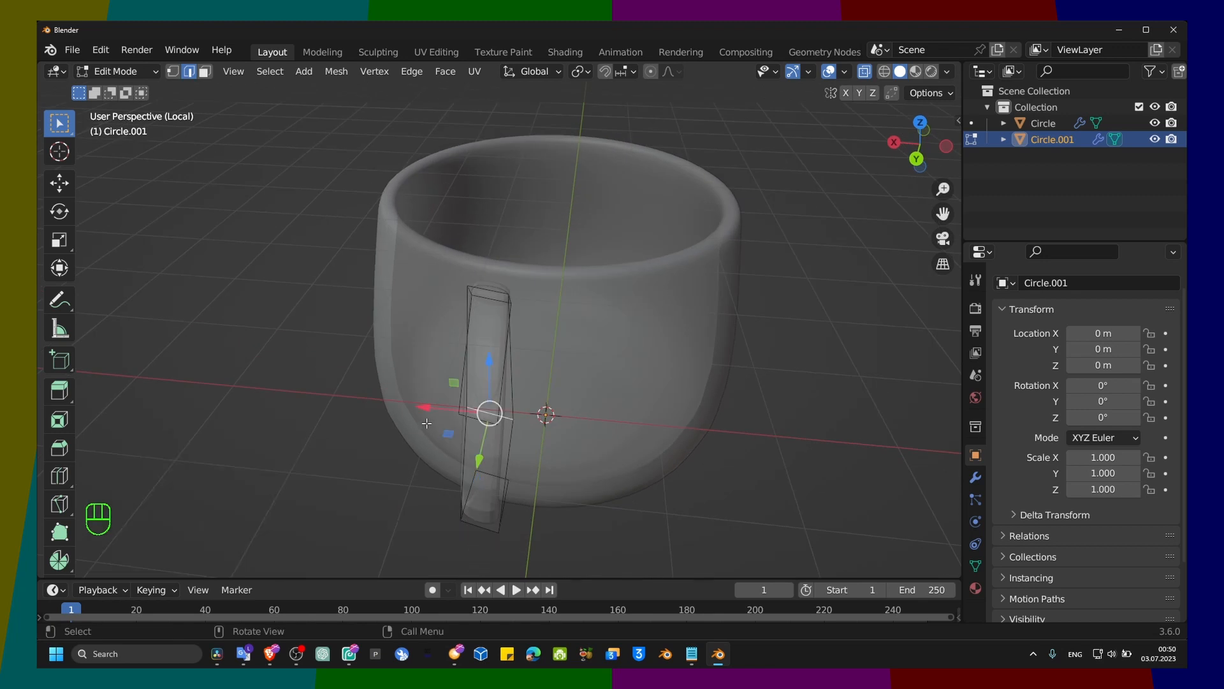
left_click_drag(423, 407, 398, 407)
middle_click_drag(507, 386, 519, 446)
scroll(519, 449, "down", 6)
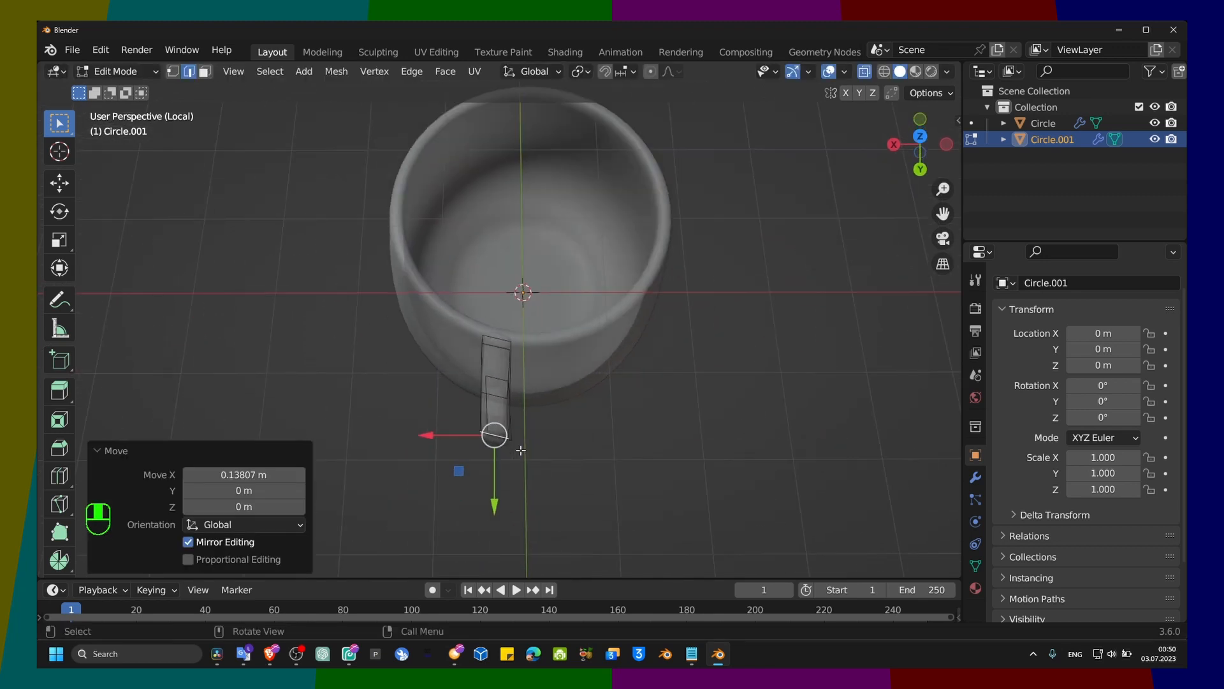
left_click(583, 381)
middle_click_drag(583, 381, 791, 368)
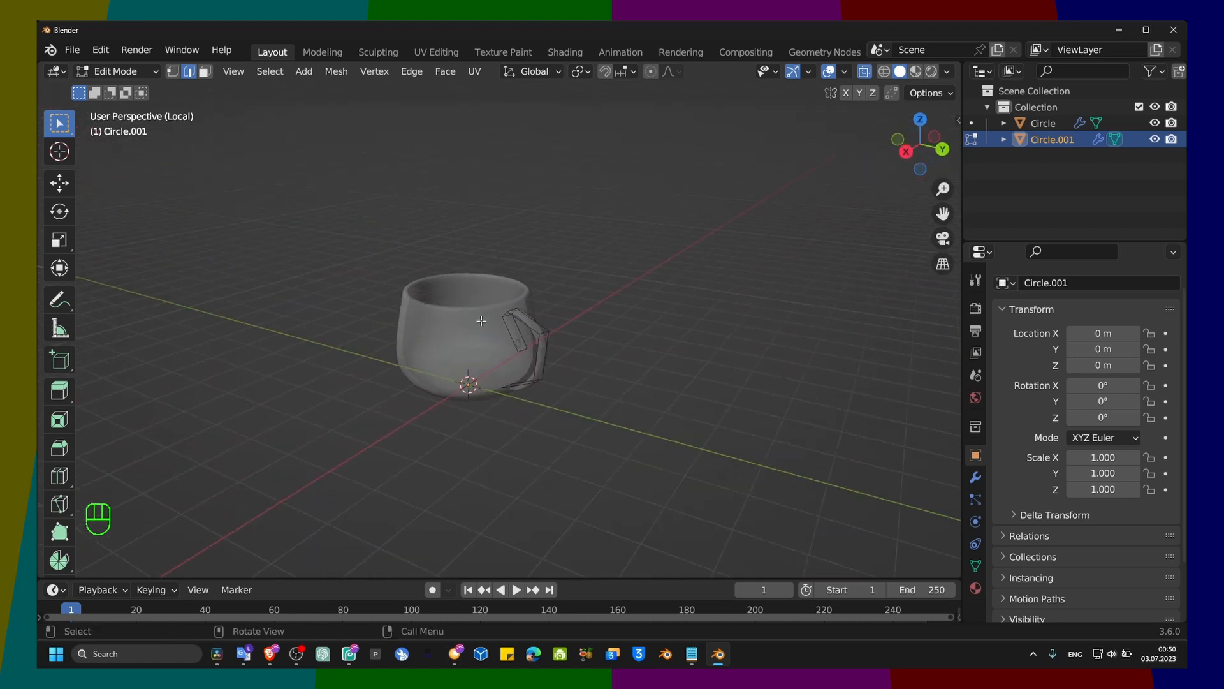
Step: Set the handle's Solidify modifier thickness to 0.27 m
left_click(976, 478)
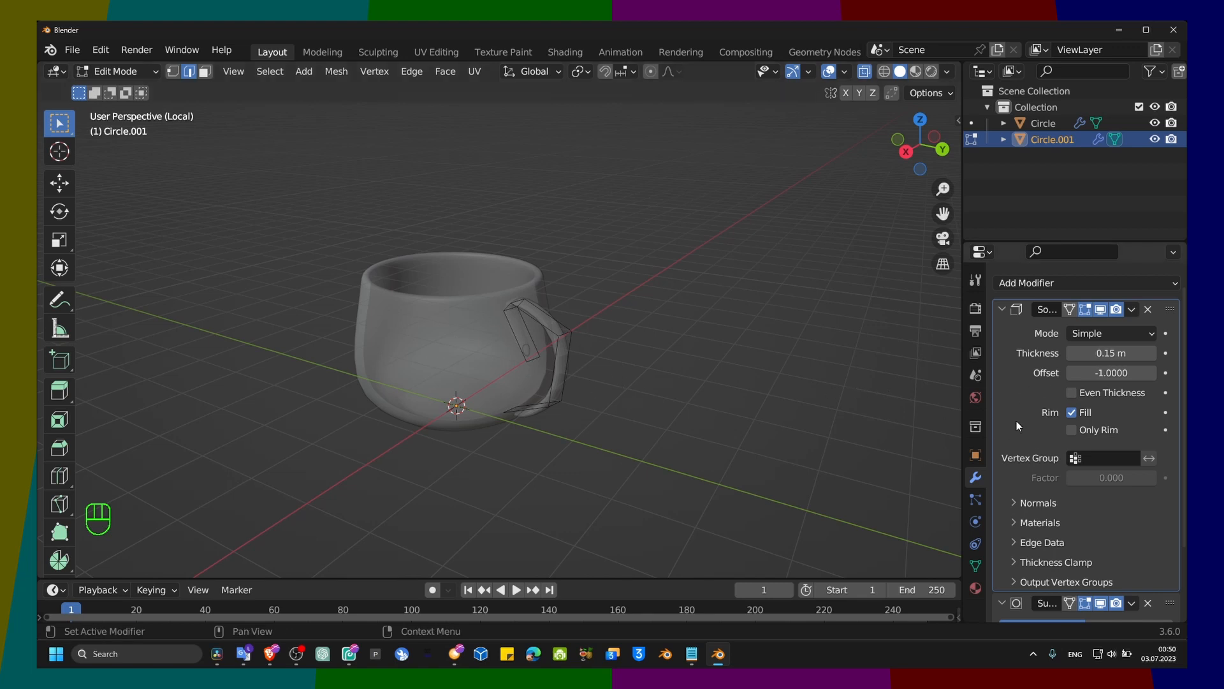
scroll(1016, 425, "down", 4)
scroll(654, 368, "up", 3)
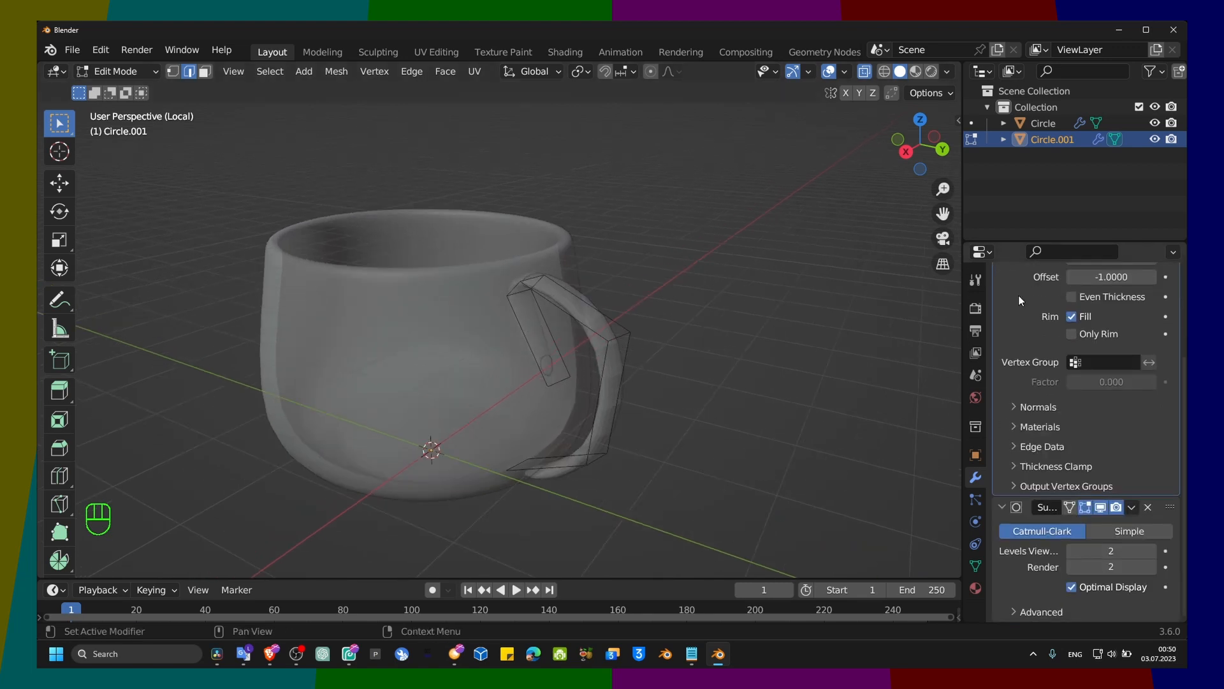
scroll(1039, 299, "up", 3)
left_click_drag(1092, 327, 1126, 326)
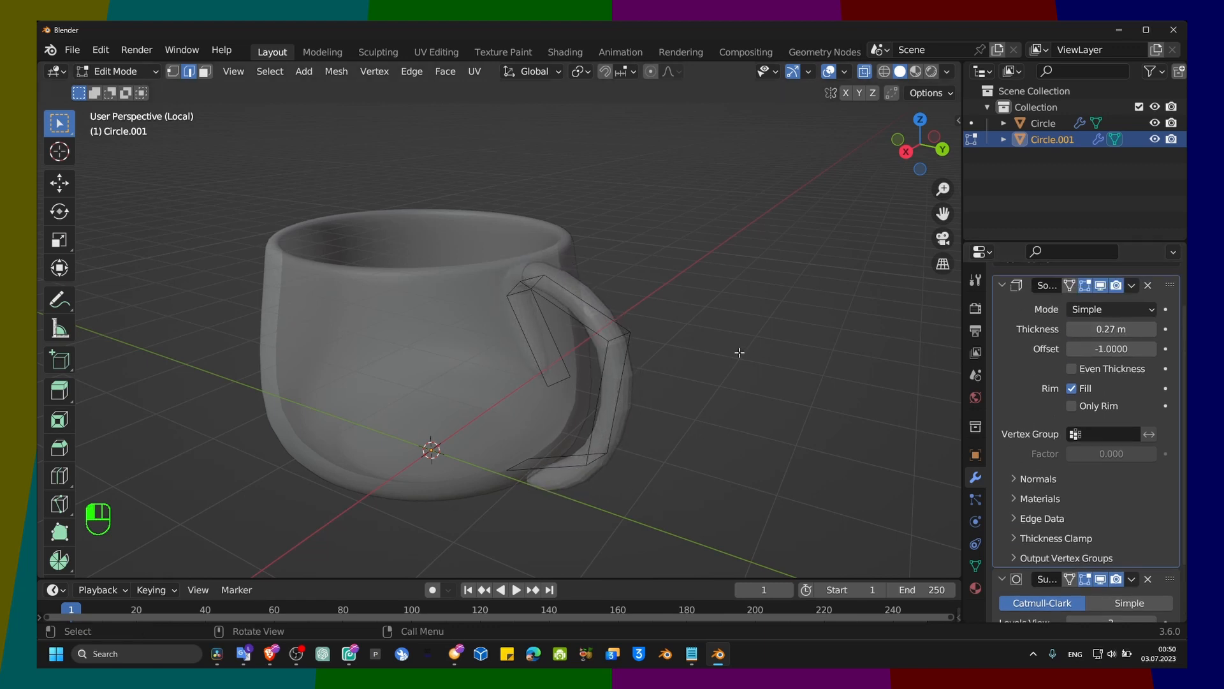
Step: Select the handle's lower end edge and nudge it slightly up and inward against the cup wall
middle_click_drag(738, 350, 580, 509)
scroll(543, 466, "up", 3)
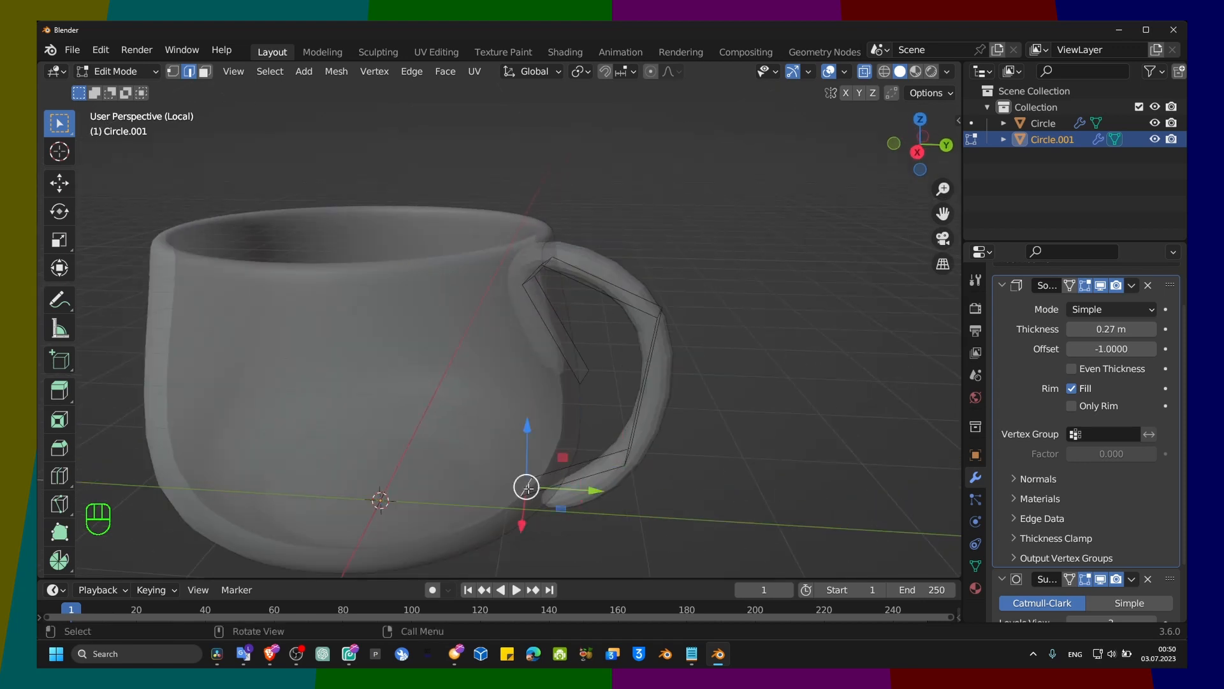
key("g")
left_click(524, 487)
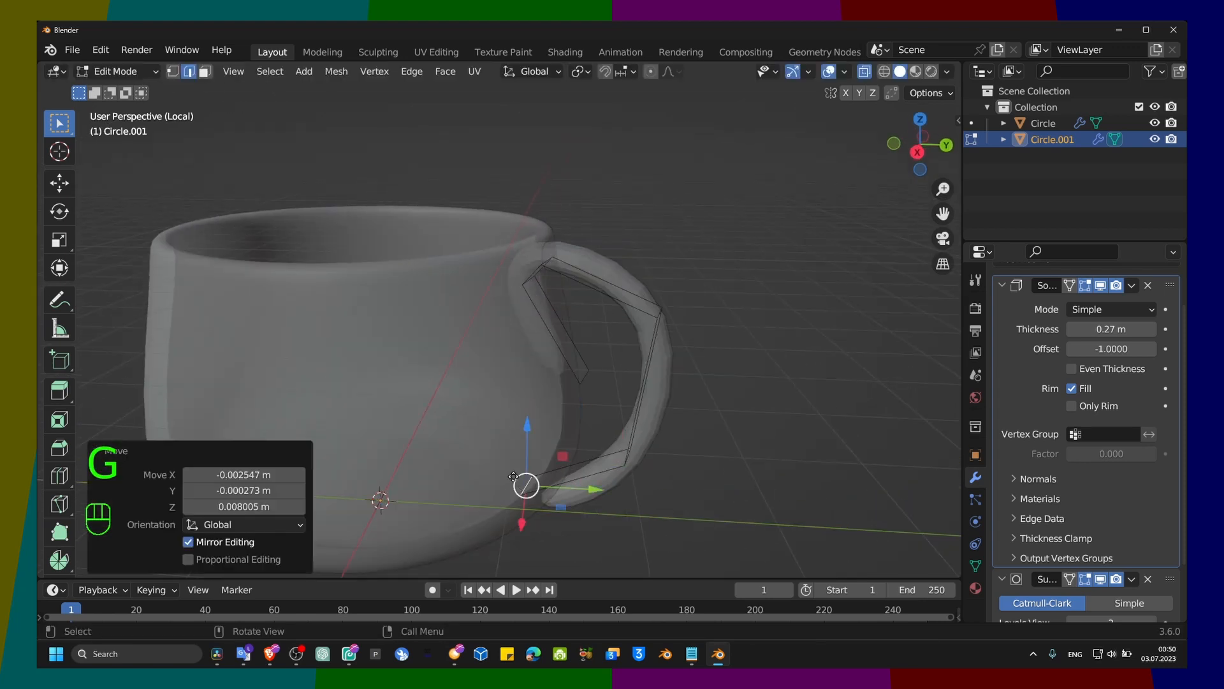
key("g")
left_click(491, 463)
middle_click_drag(497, 466, 516, 416)
Step: Select the handle's upper edge protruding inside the cup and move it outward along Y
left_click(514, 294)
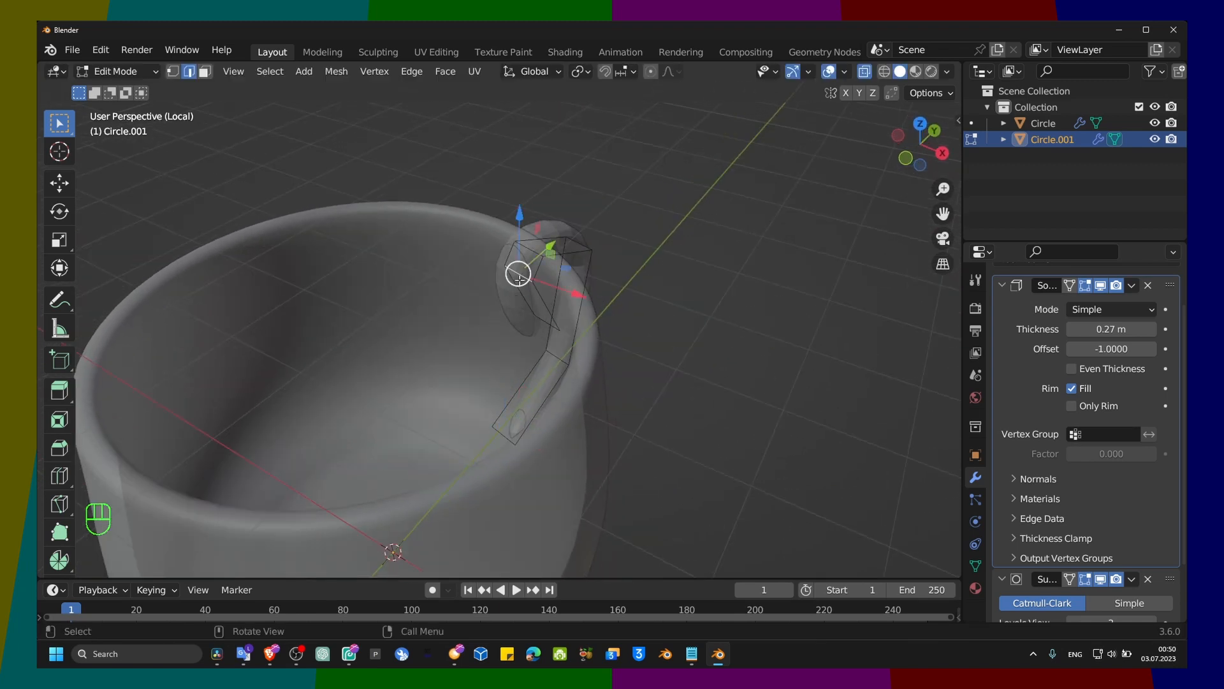
left_click_drag(547, 250, 566, 246)
middle_click_drag(590, 267, 503, 283)
Step: Return the handle to Object Mode and apply Shade Smooth to it
left_click(609, 301)
middle_click_drag(610, 301, 565, 259)
right_click(623, 333)
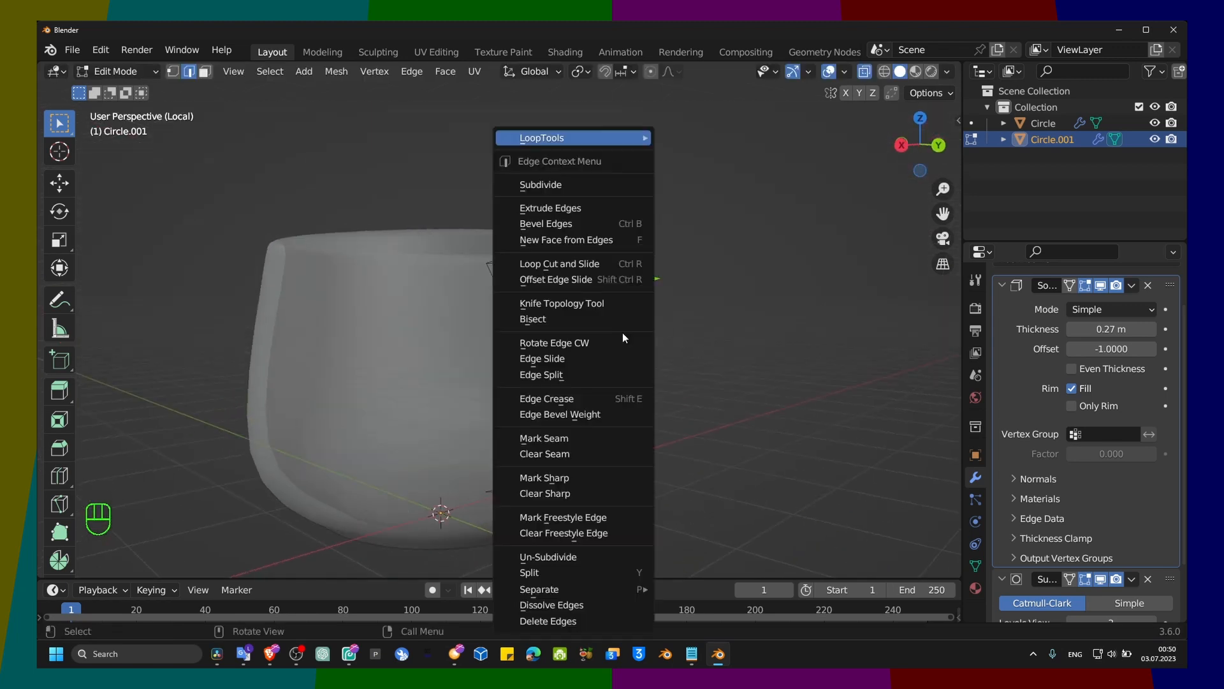
key("Tab")
right_click(615, 320)
left_click(607, 320)
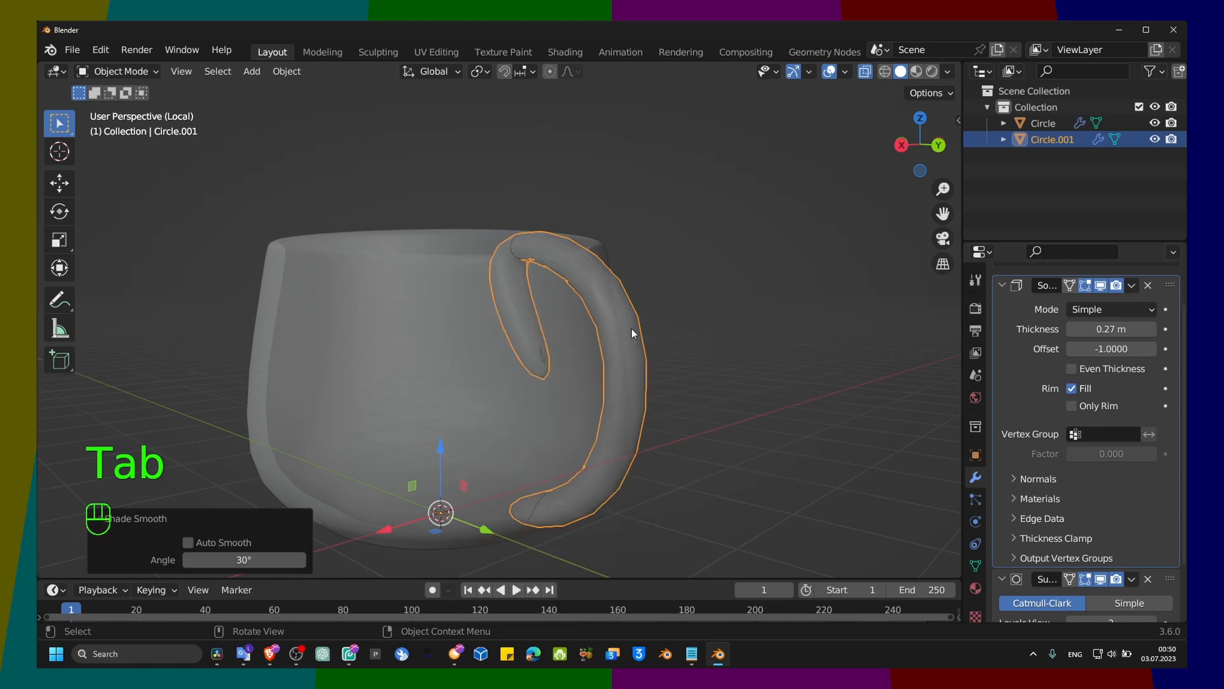
Step: Turn off X-ray display and inspect where the handle meets the cup from several angles
middle_click_drag(632, 328, 794, 392)
scroll(691, 345, "down", 2)
middle_click_drag(691, 345, 606, 303)
key("alt+z")
middle_click_drag(690, 261, 562, 301)
left_click(633, 319)
scroll(691, 334, "down", 3)
left_click(511, 328)
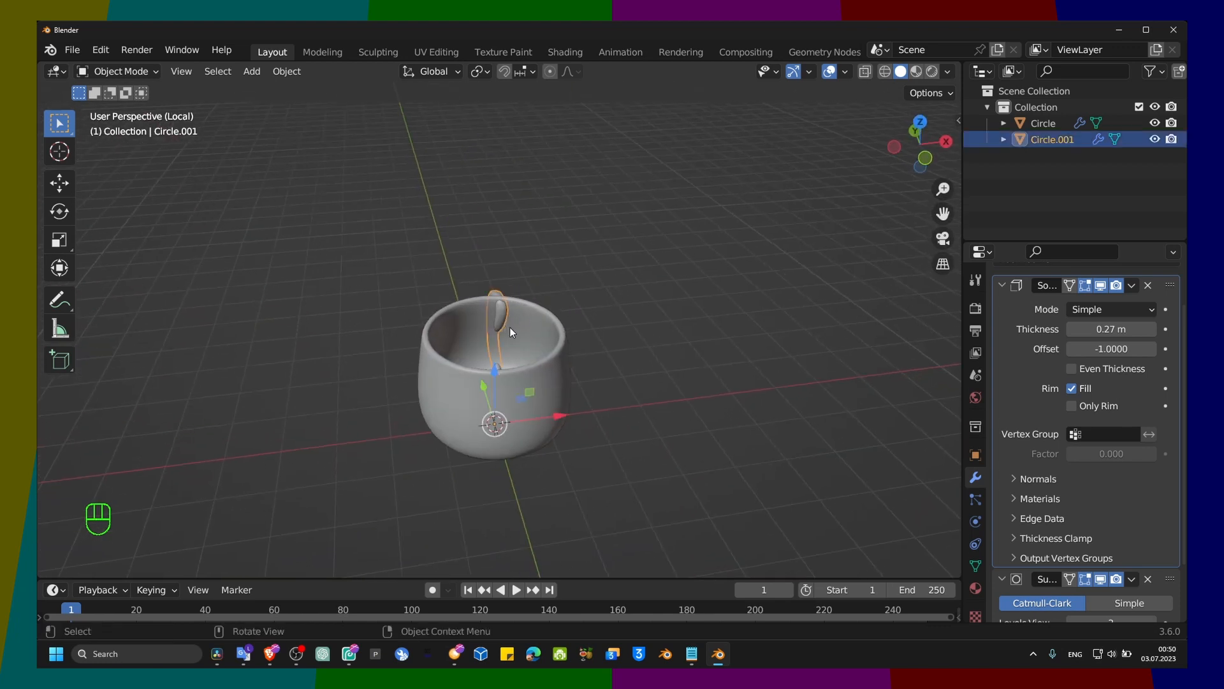
middle_click_drag(629, 348, 546, 355)
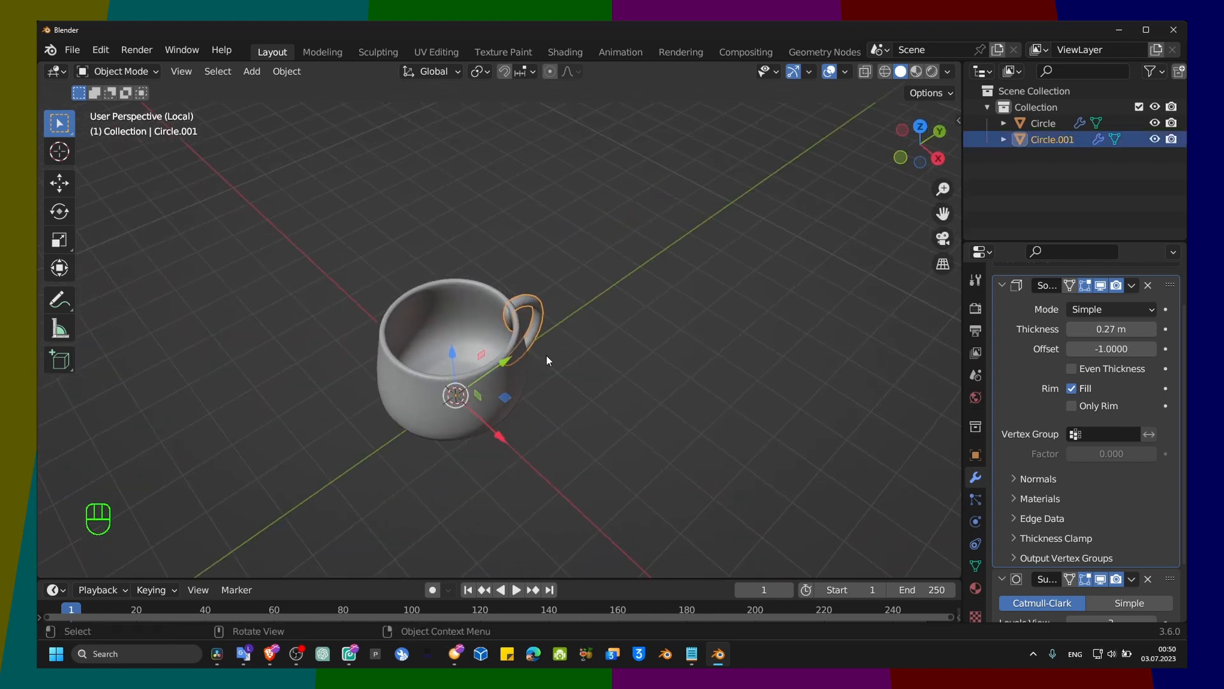
Step: Switch the handle object into Edit Mode
key("Tab")
key("Tab")
key("Tab")
key("Tab")
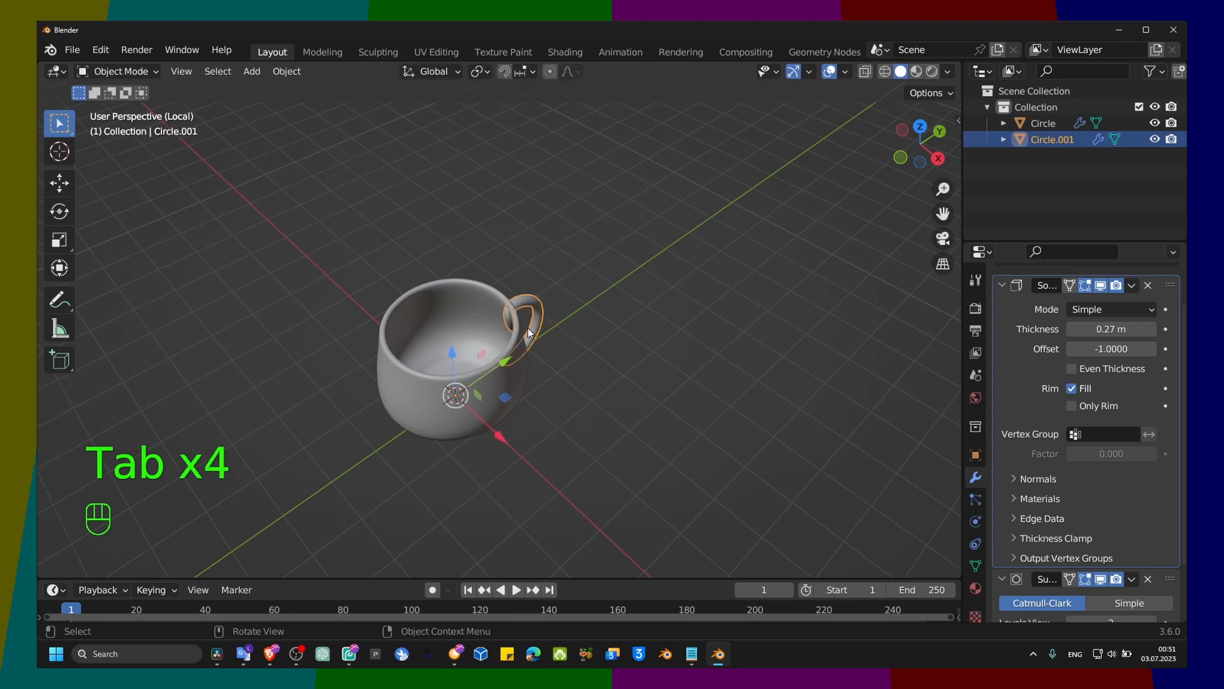
key("Tab")
left_click(106, 71)
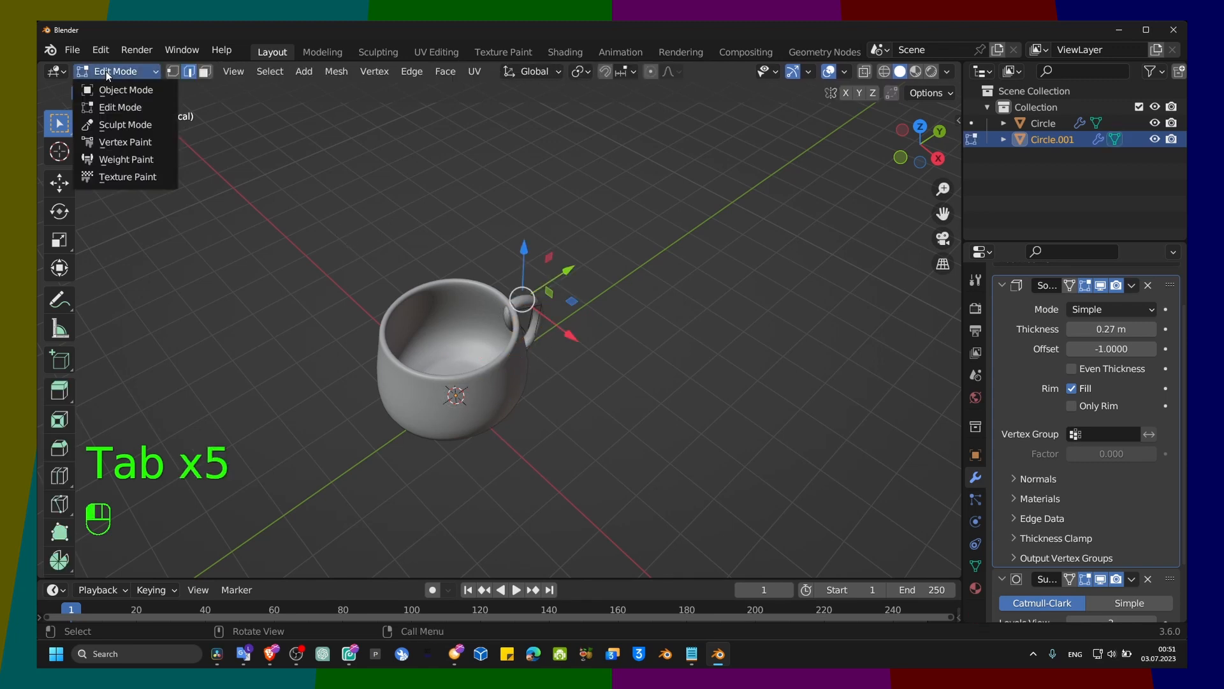
Step: Try wireframe shading on the model, return to solid shading and stop the timeline playback
key("space")
key("space")
key("z")
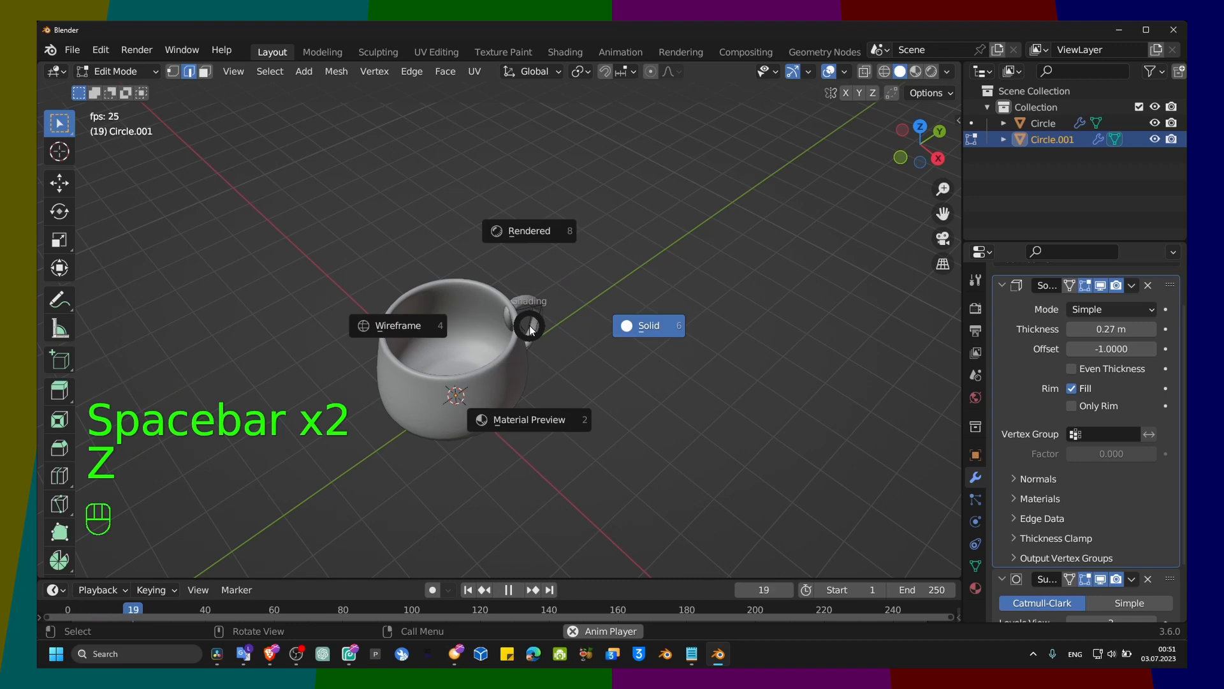
left_click(446, 257)
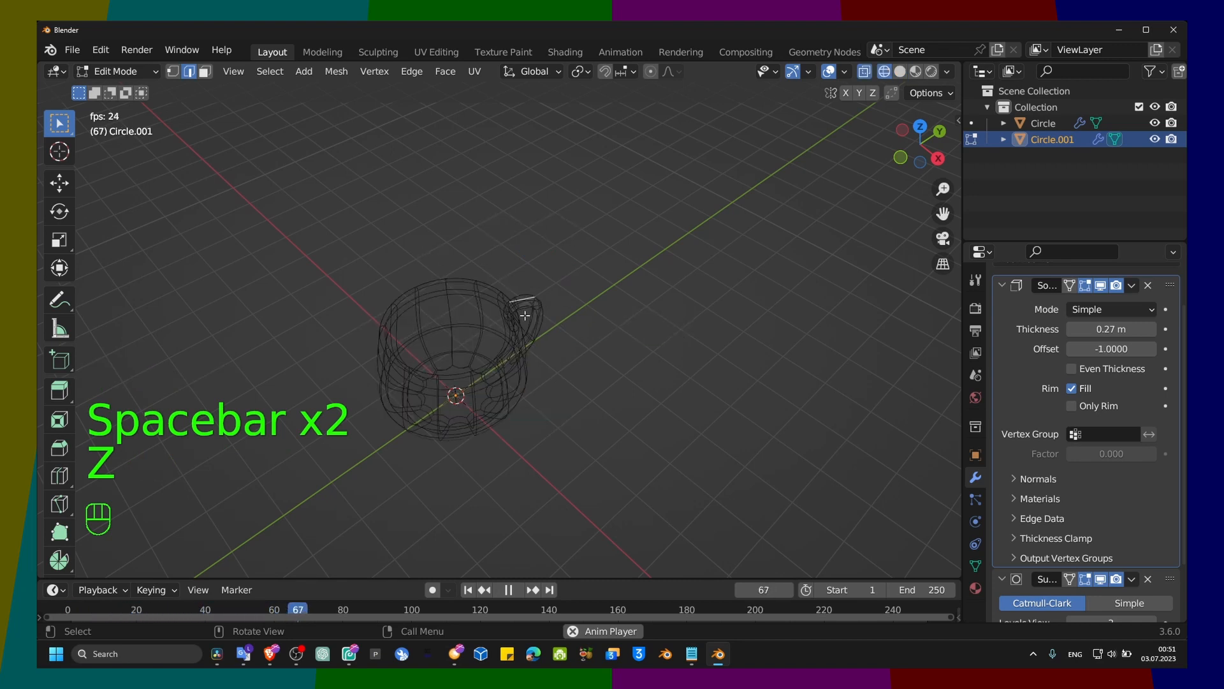
left_click(899, 71)
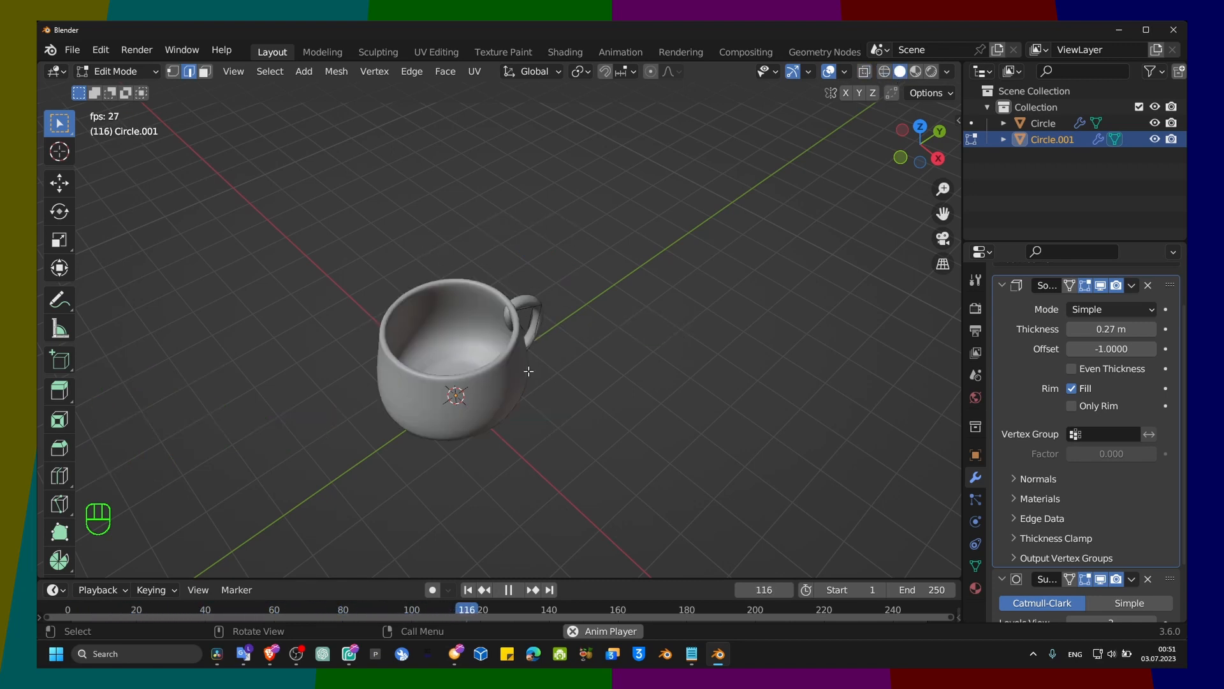
key("space")
Step: Turn on X-ray display and pull the free edge of the flap under the handle's upper end outward along Y
scroll(496, 327, "up", 5)
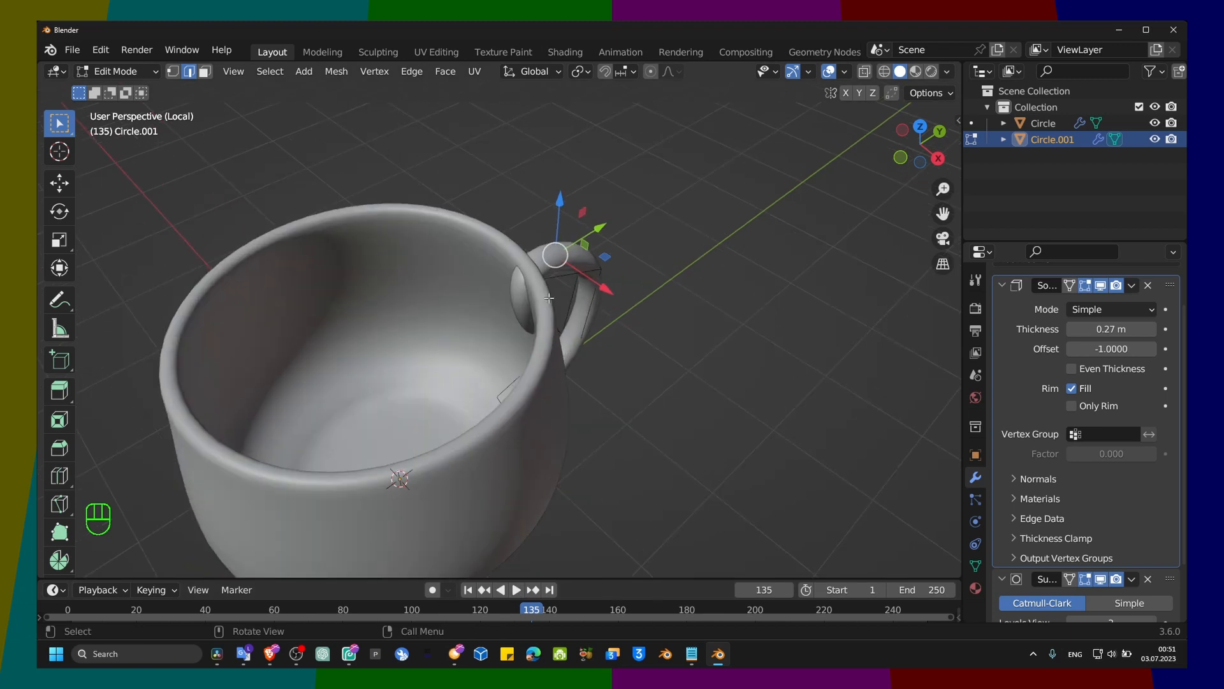
key("alt+z")
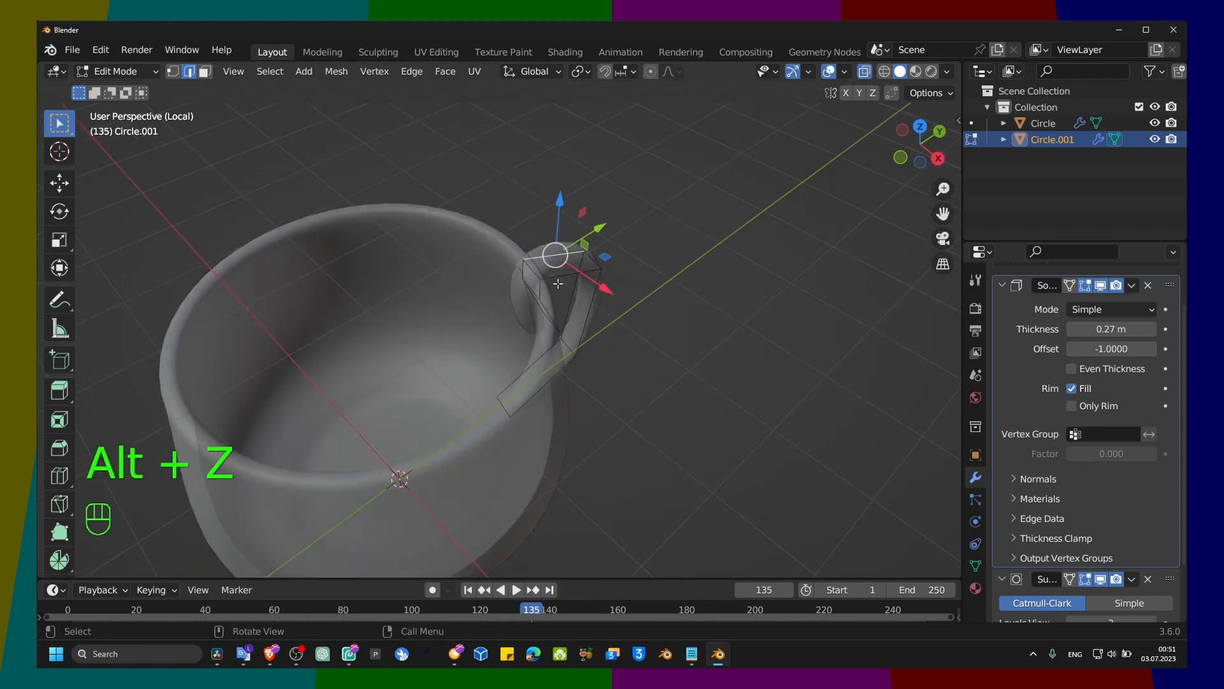
middle_click_drag(558, 283, 542, 256)
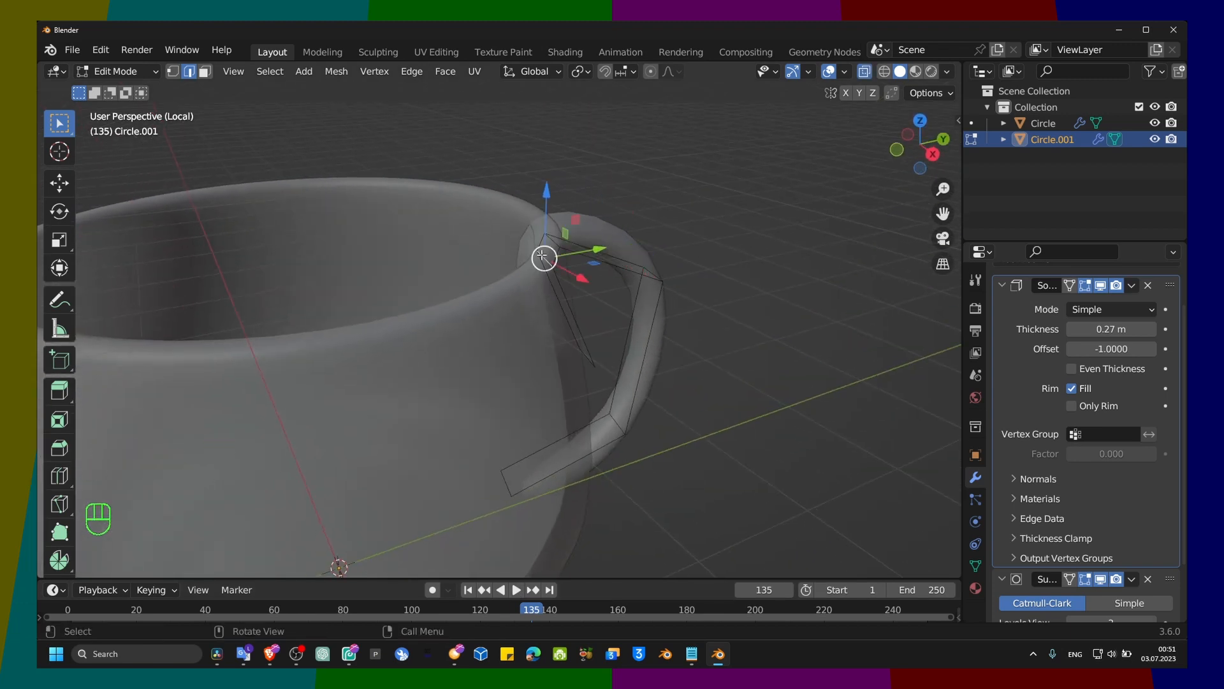
mouse_move(592, 250)
left_mouse_down()
mouse_move(612, 247)
mouse_move(597, 249)
left_mouse_up()
middle_click_drag(603, 256, 678, 295)
middle_click_drag(524, 278, 497, 261)
middle_click_drag(566, 352, 606, 353)
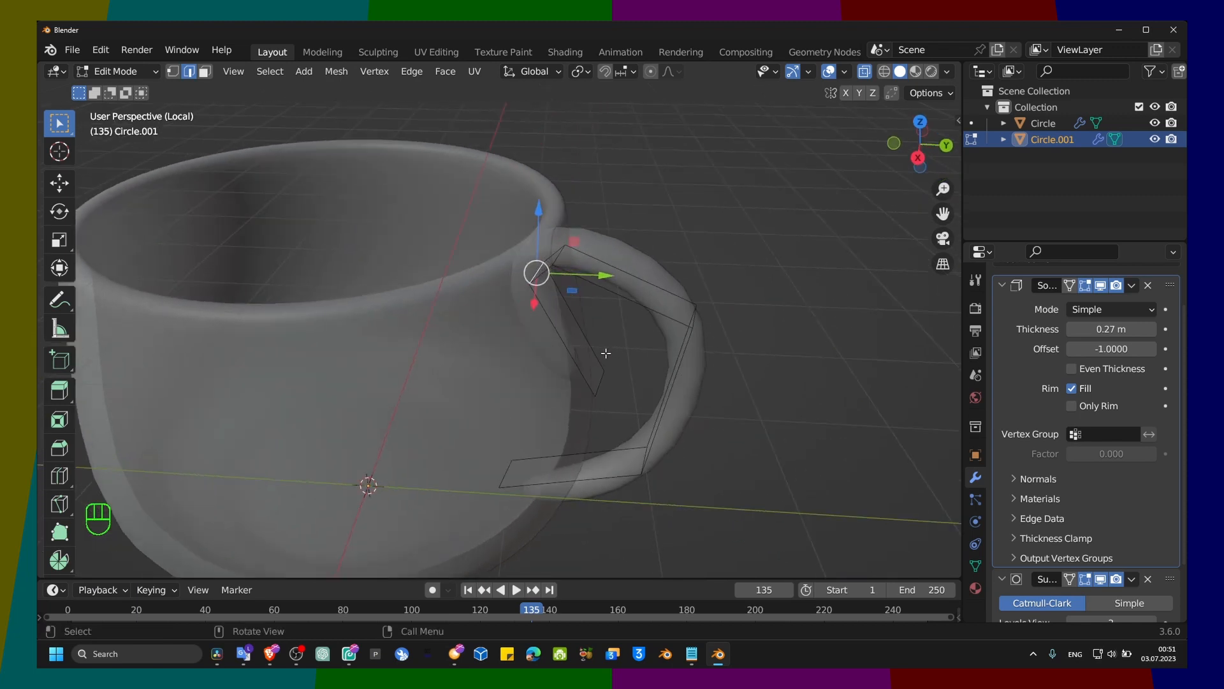
left_click_drag(662, 392, 783, 400)
left_click(613, 347)
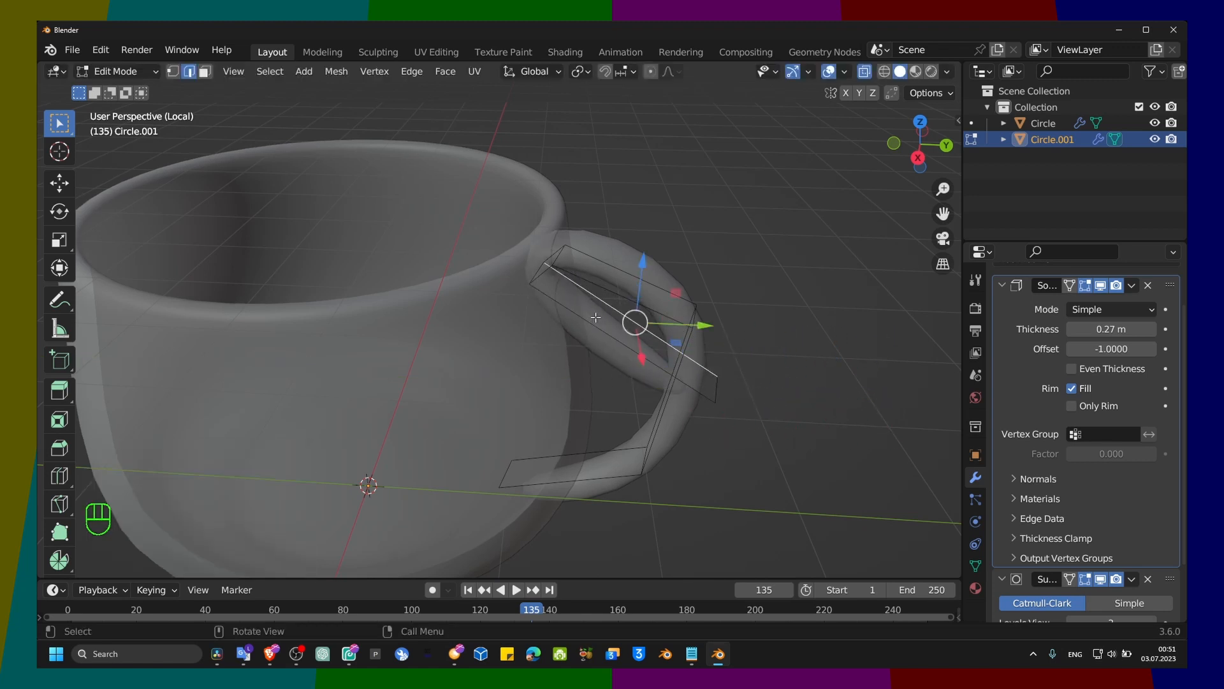
Step: Add a loop cut across the handle's inner flap and move its edges to follow the handle's upper curve
left_click(594, 320)
key("ctrl+r")
left_click(587, 299)
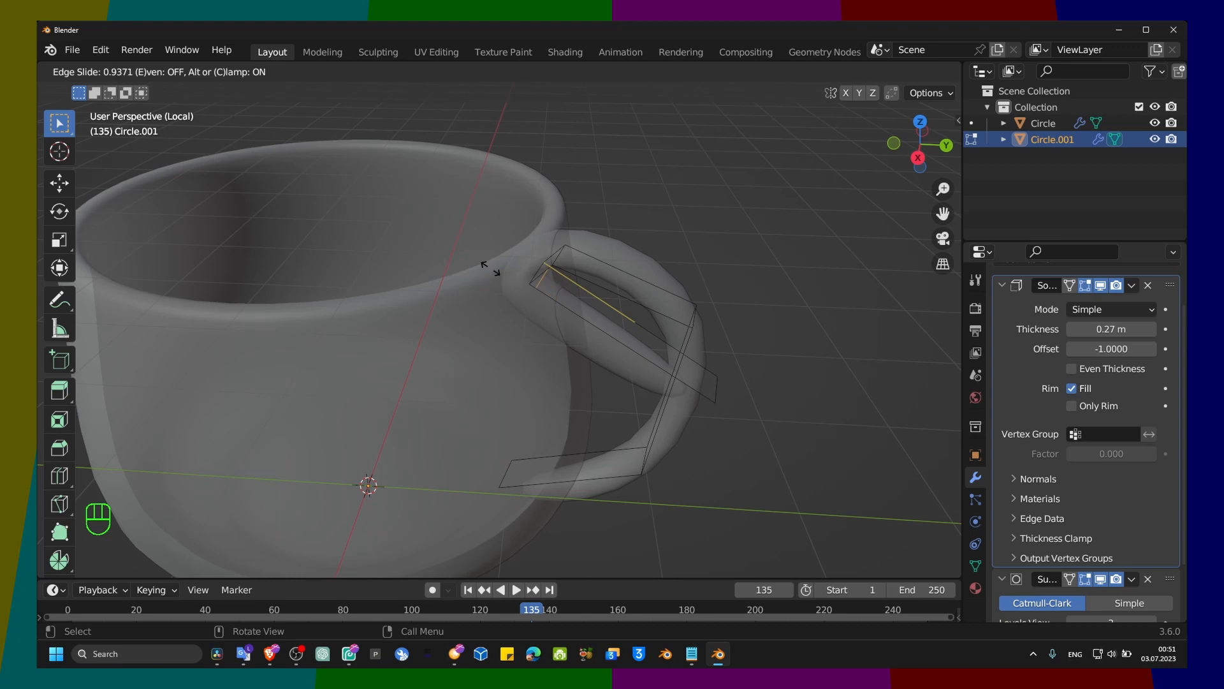
left_click(519, 297)
middle_click_drag(535, 327, 584, 266)
left_click_drag(602, 281, 718, 317)
left_click(720, 401)
left_click(588, 310)
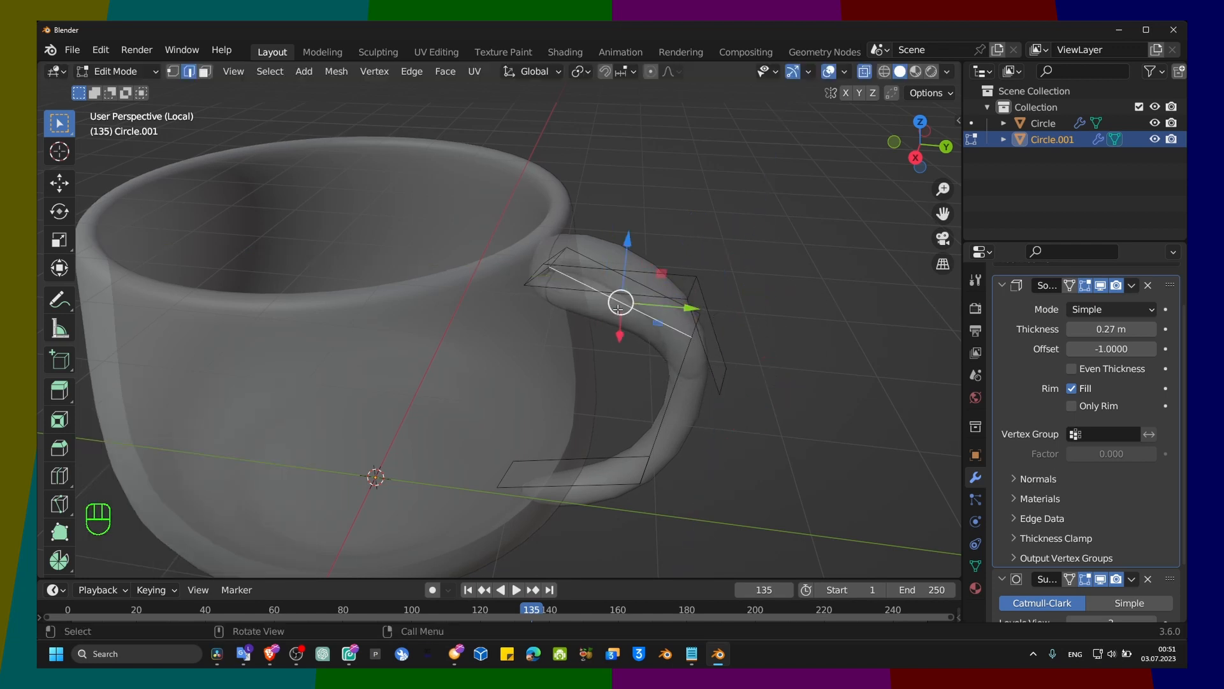
Step: Add another loop cut across the flap beneath the handle's upper bend and raise an edge along Z
key("ctrl+r")
left_click(610, 313)
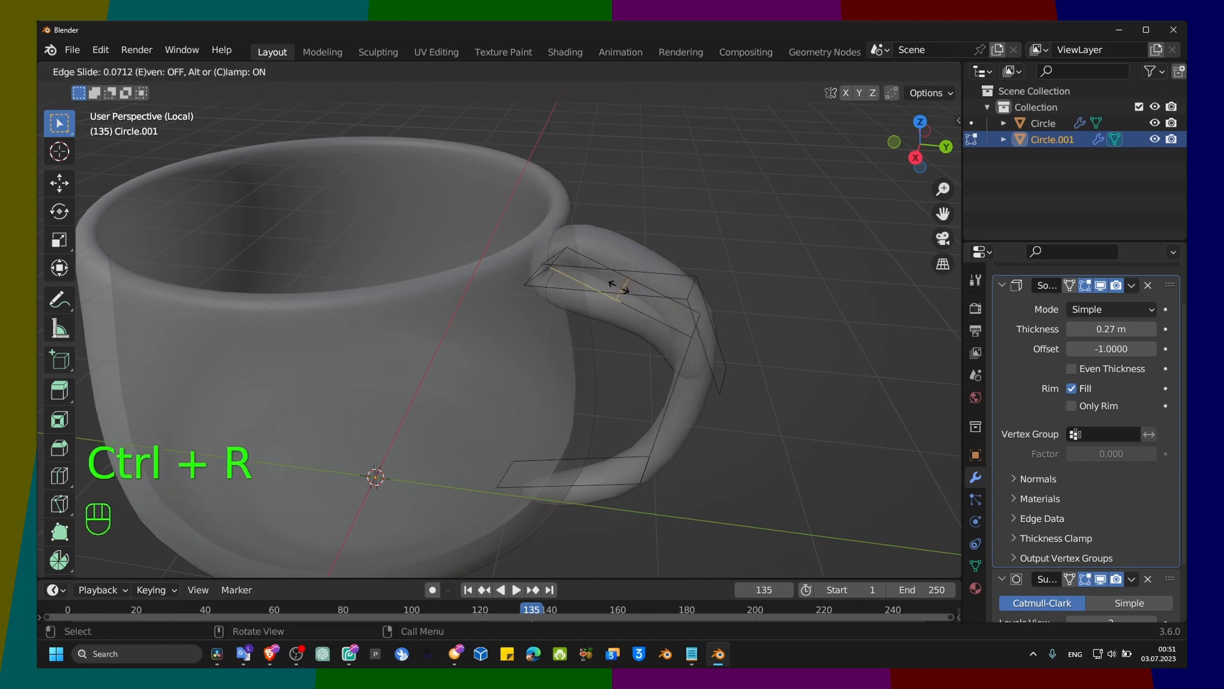
left_click(617, 297)
left_click_drag(631, 239, 635, 216)
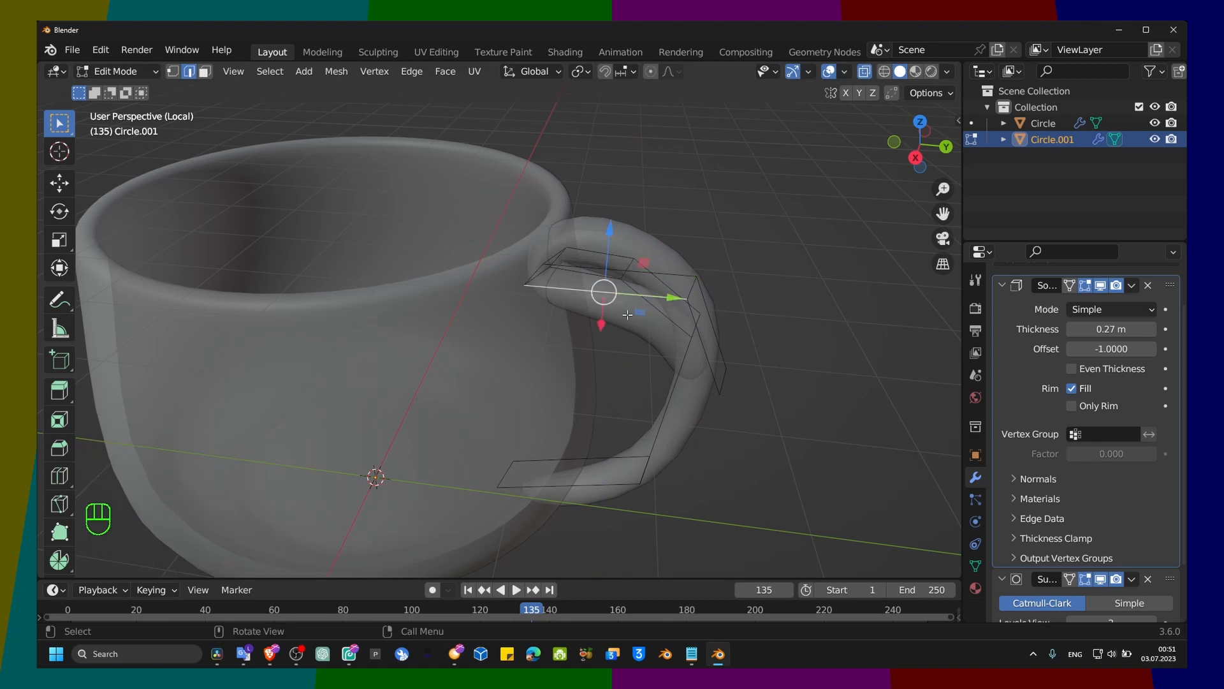
Step: Cut one more loop into the flap section nearest the cup wall and pull it up toward the handle's top
key("ctrl+r")
left_click(625, 329)
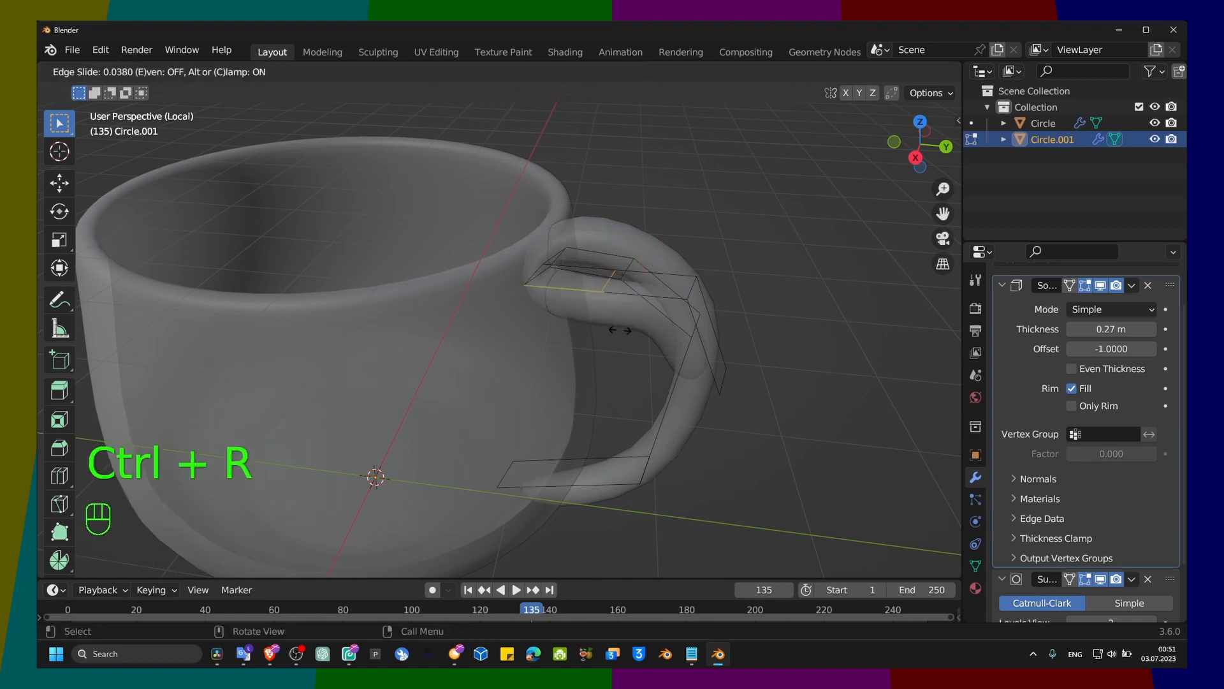
left_click(620, 330)
left_click_drag(614, 222, 631, 162)
left_click(654, 269)
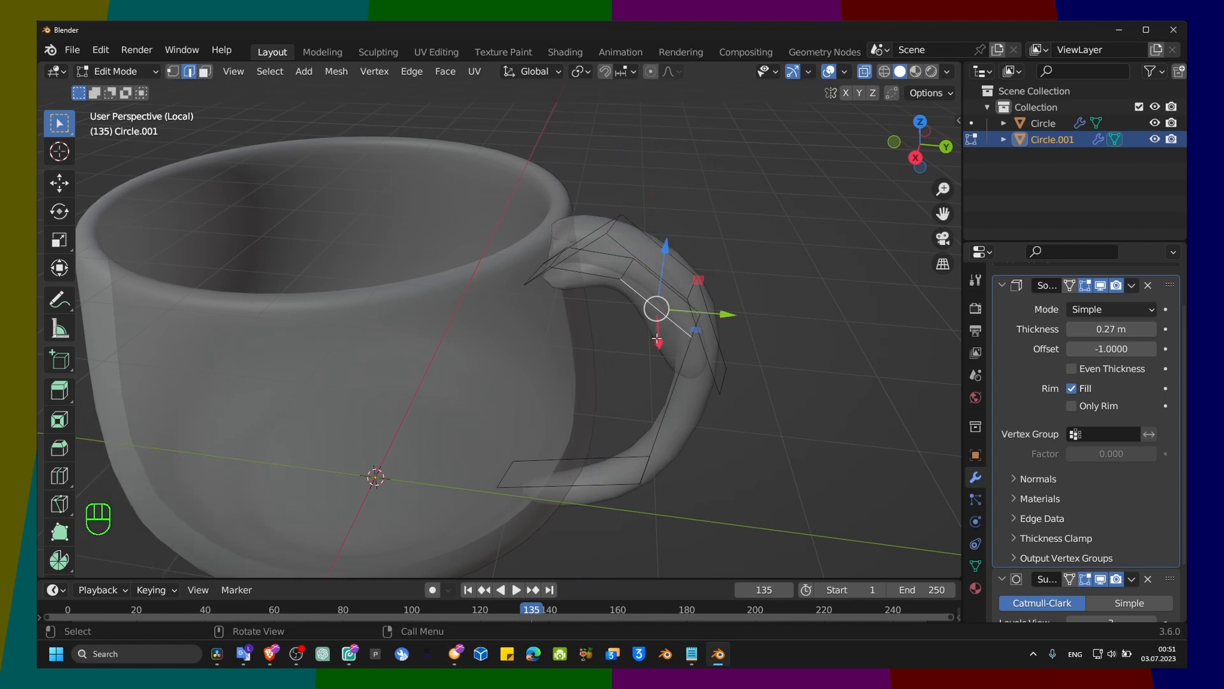
Step: Insert a loop cut in the flap's outer section at the handle's bend and select the adjoining edge
key("ctrl+r")
left_click(656, 339)
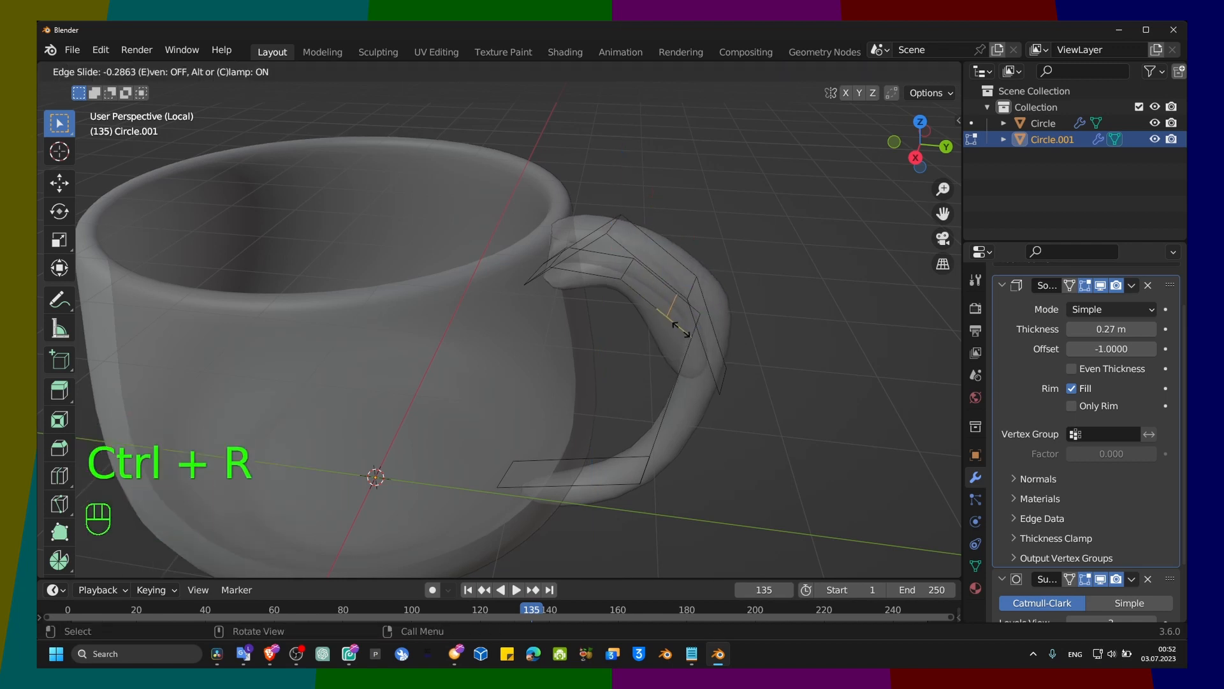
left_click(676, 333)
left_click(685, 366)
left_click(647, 318)
Step: Turn off X-ray display and return the handle to Object Mode to check the cup from several sides
middle_click_drag(657, 348, 303, 331)
scroll(637, 355, "down", 6)
scroll(408, 361, "down", 3)
middle_click_drag(459, 375, 416, 298)
scroll(510, 350, "up", 3)
key("alt+z")
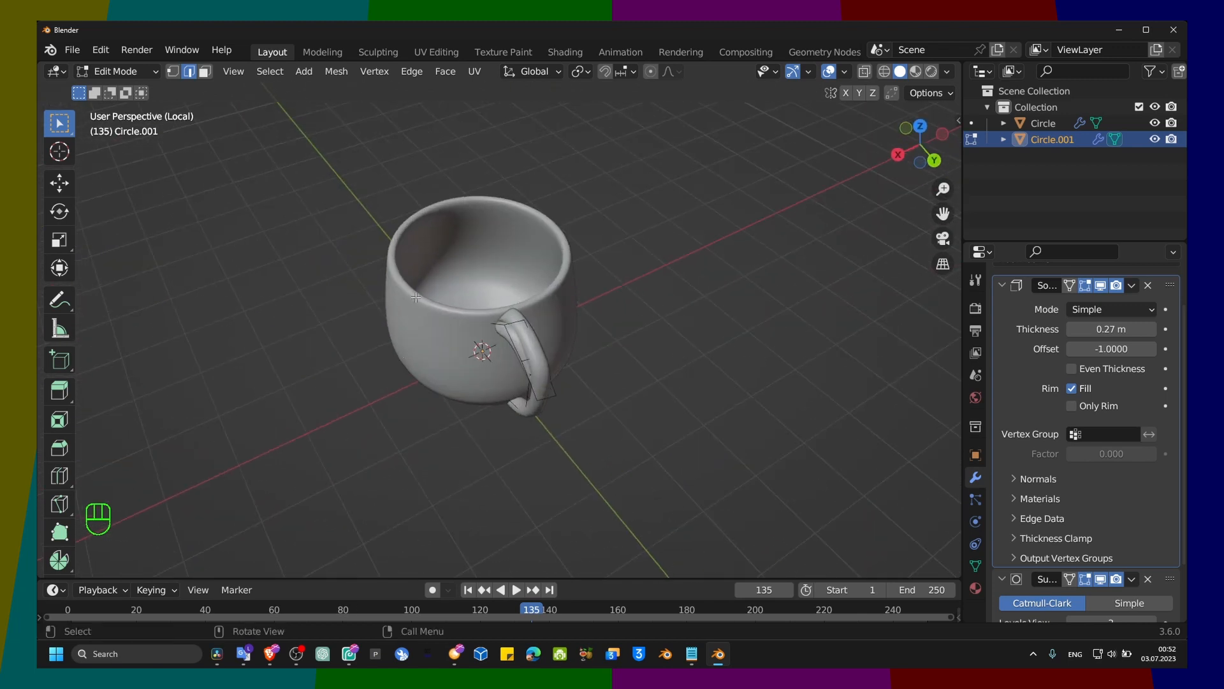
left_click_drag(419, 257, 618, 457)
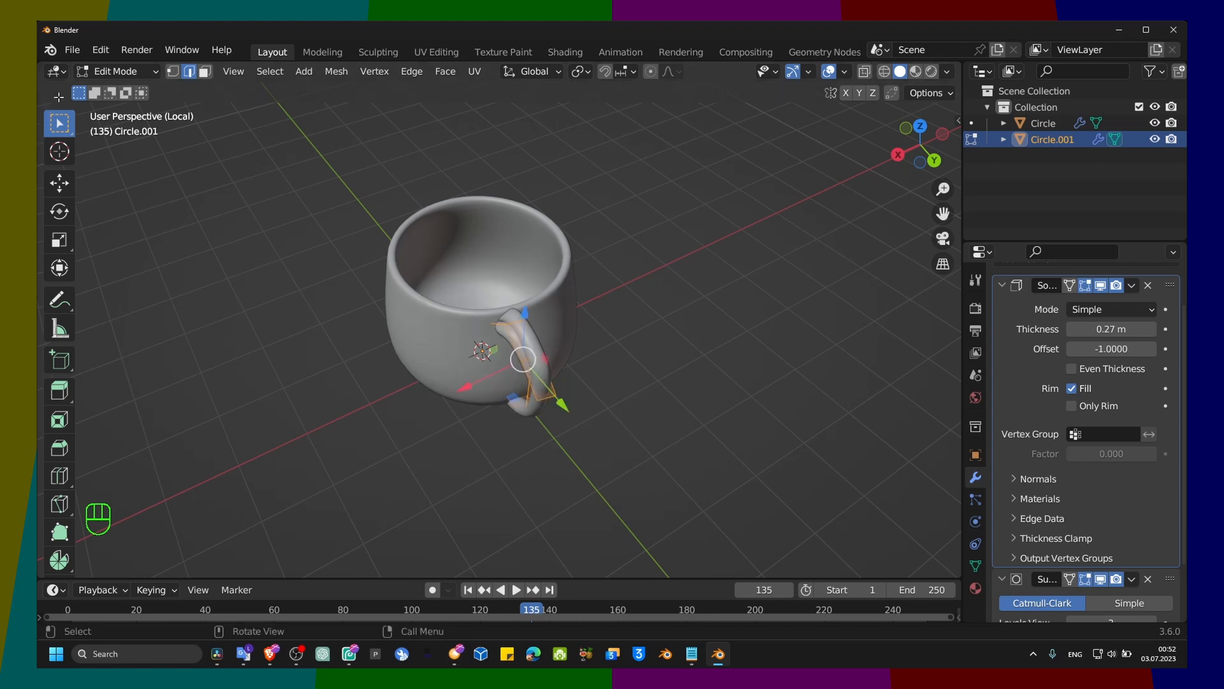
left_click(116, 71)
left_click(111, 104)
left_click(122, 89)
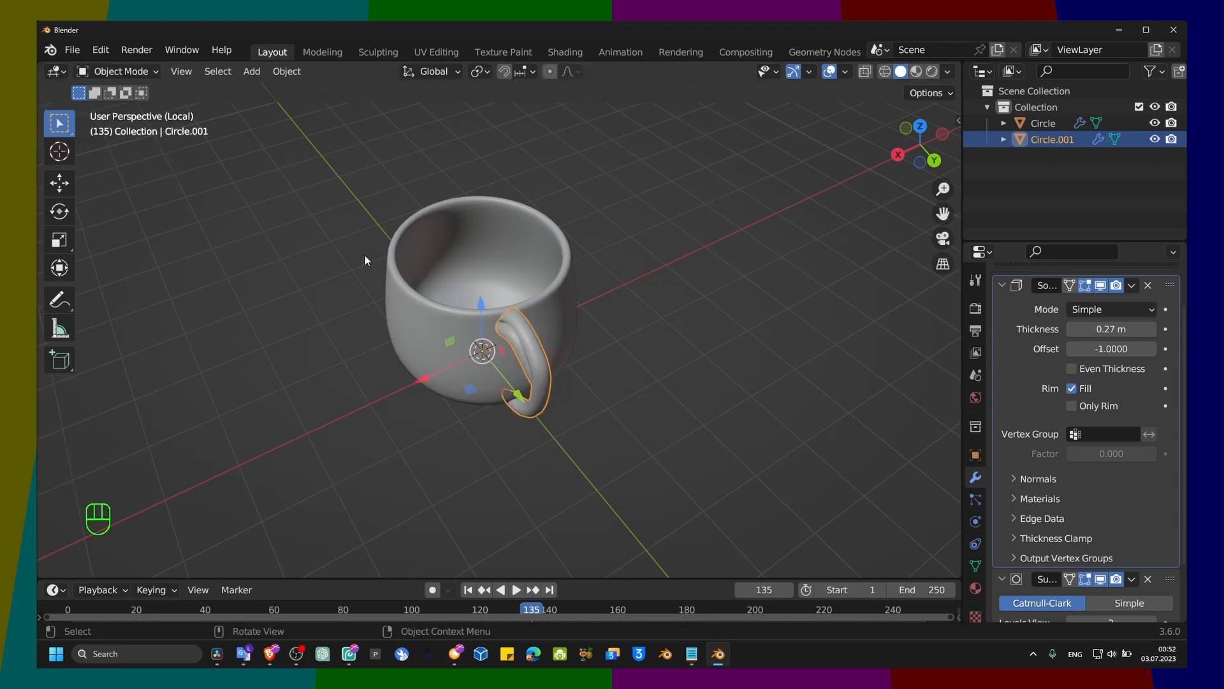
middle_click_drag(556, 263, 455, 286)
middle_click_drag(598, 292, 385, 249)
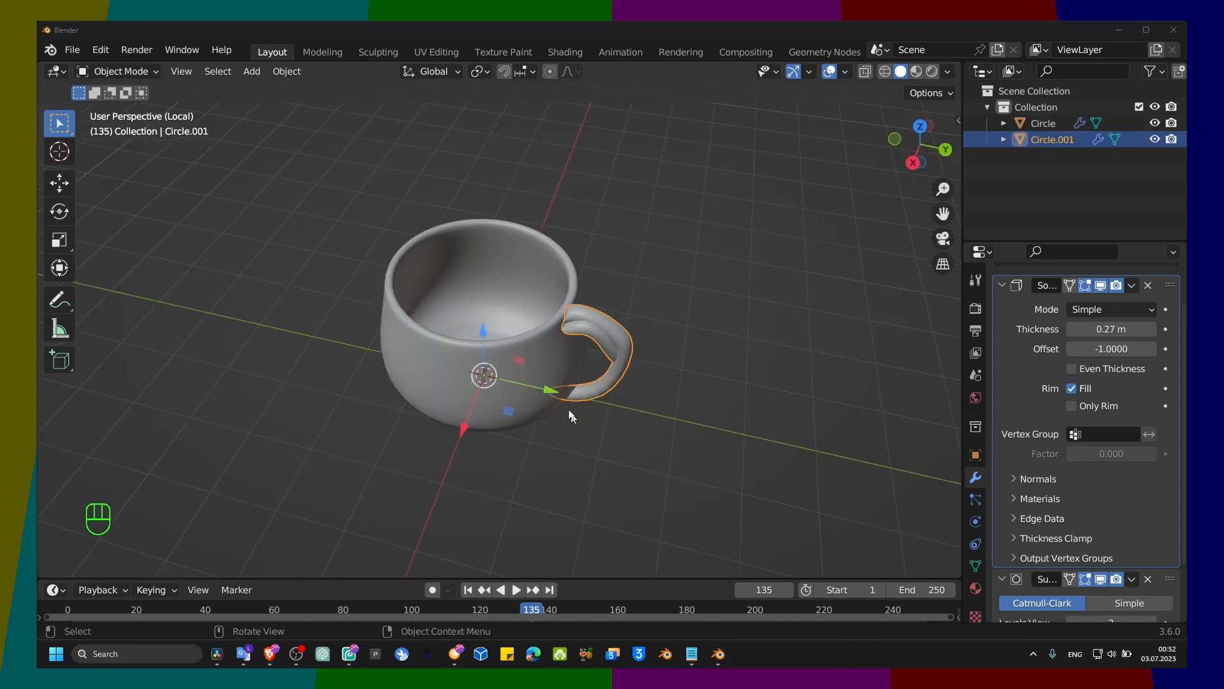
Step: Reopen the handle in Edit Mode with X-ray on and move the selected flap edge along Y toward the cup
key("Tab")
key("alt+z")
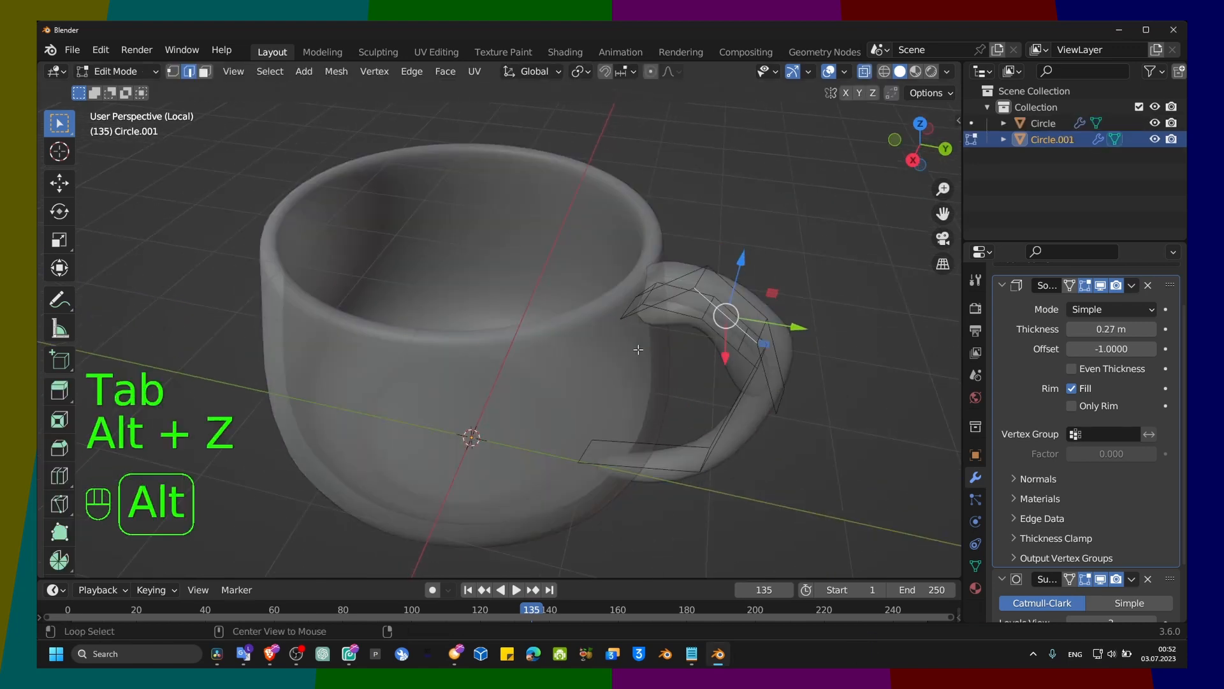
left_click_drag(863, 354, 874, 356)
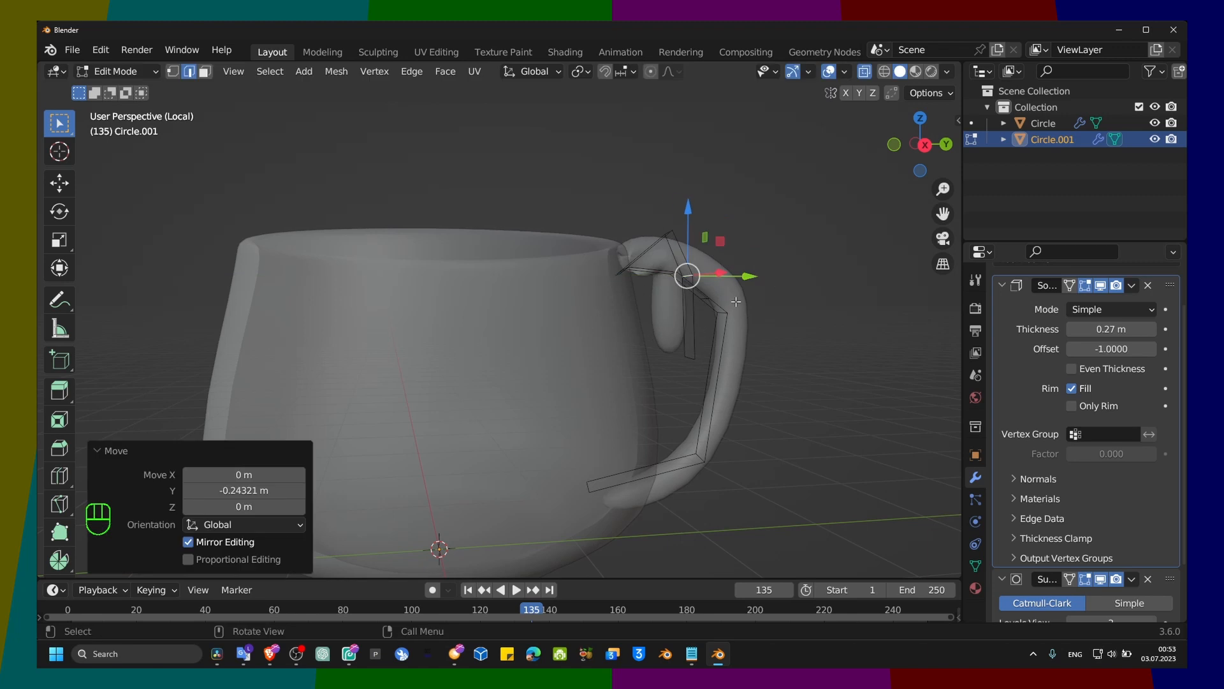
Step: Try a loop cut at the handle's upper end near the rim and undo it
left_click(611, 280)
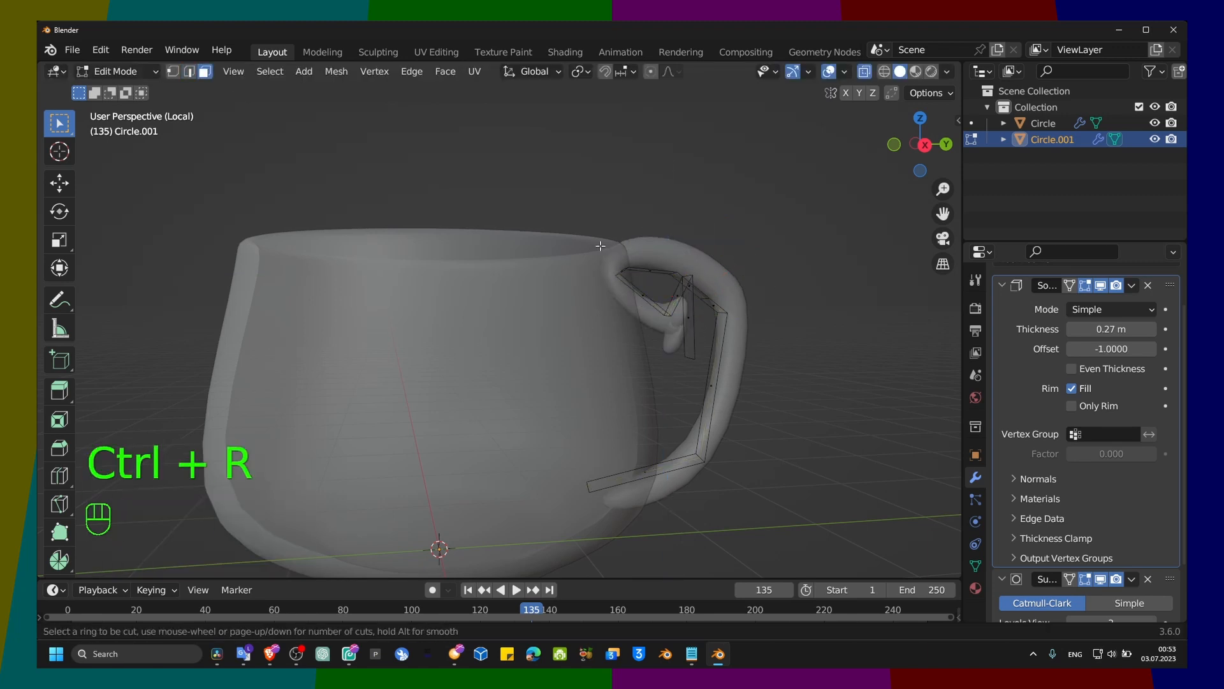
left_click(624, 313)
left_click(603, 296)
key("ctrl+z")
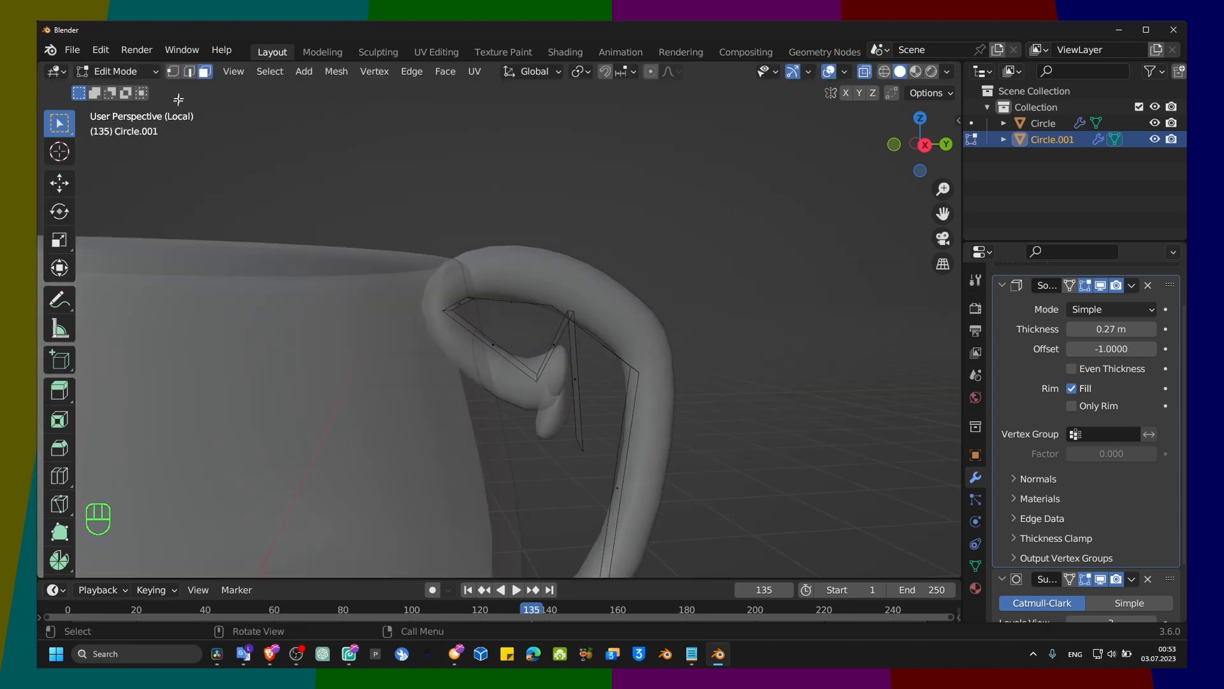
Step: Switch to edge selection and delete the unwanted flap edges under the handle's upper end
left_click(190, 71)
left_click(448, 309)
key("x")
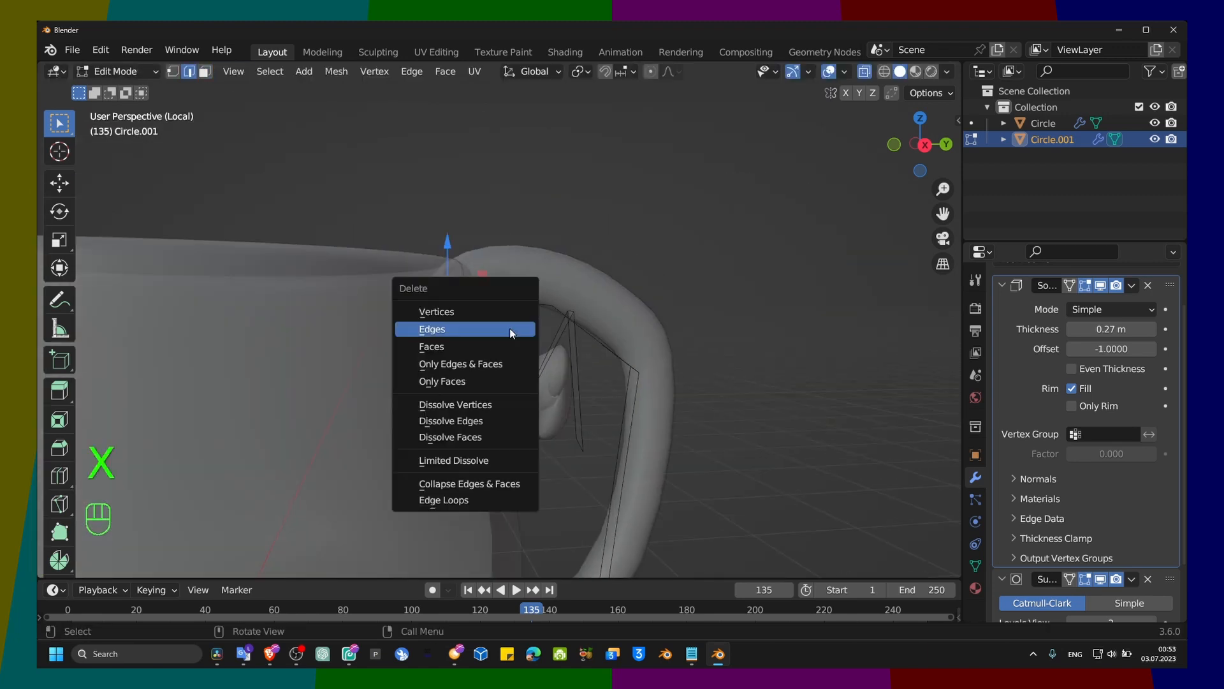
left_click(511, 329)
key("x")
left_click(535, 468)
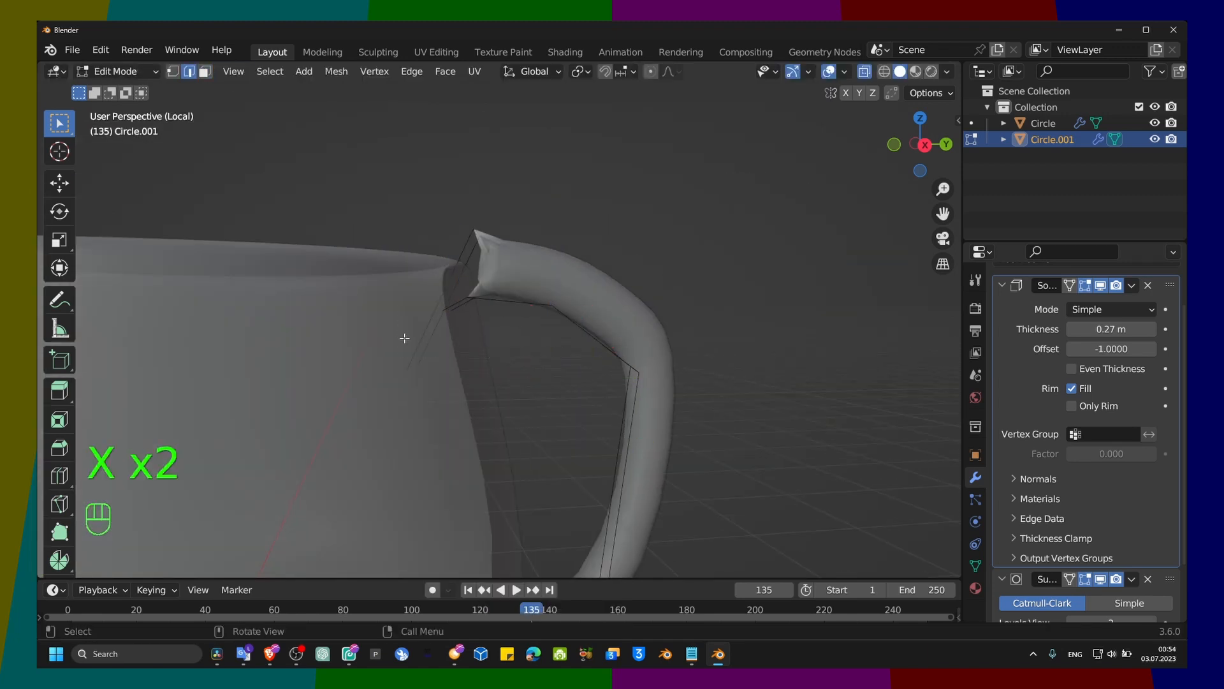
Step: Select the handle's upper edge beside the rim, extrude it and turn off X-ray display
middle_click_drag(404, 336, 477, 269)
left_click(442, 232)
key("alt+z")
key("alt+z")
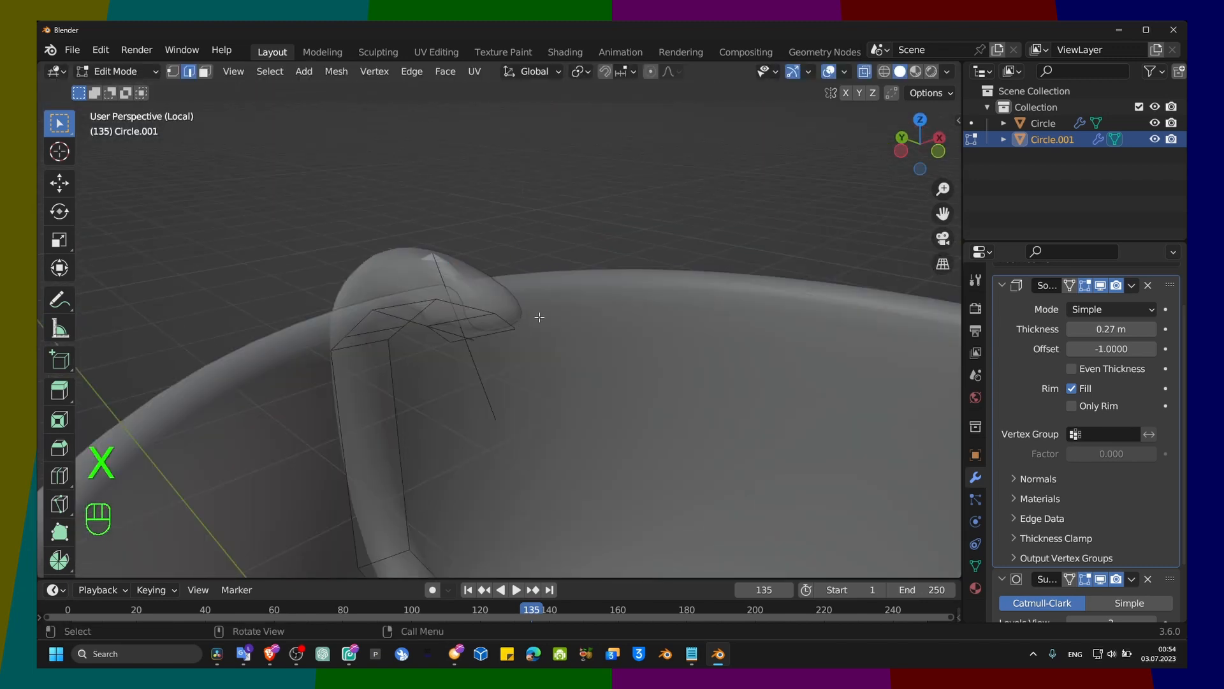
middle_click_drag(538, 317, 623, 309)
key("e")
left_click(622, 324)
key("alt+z")
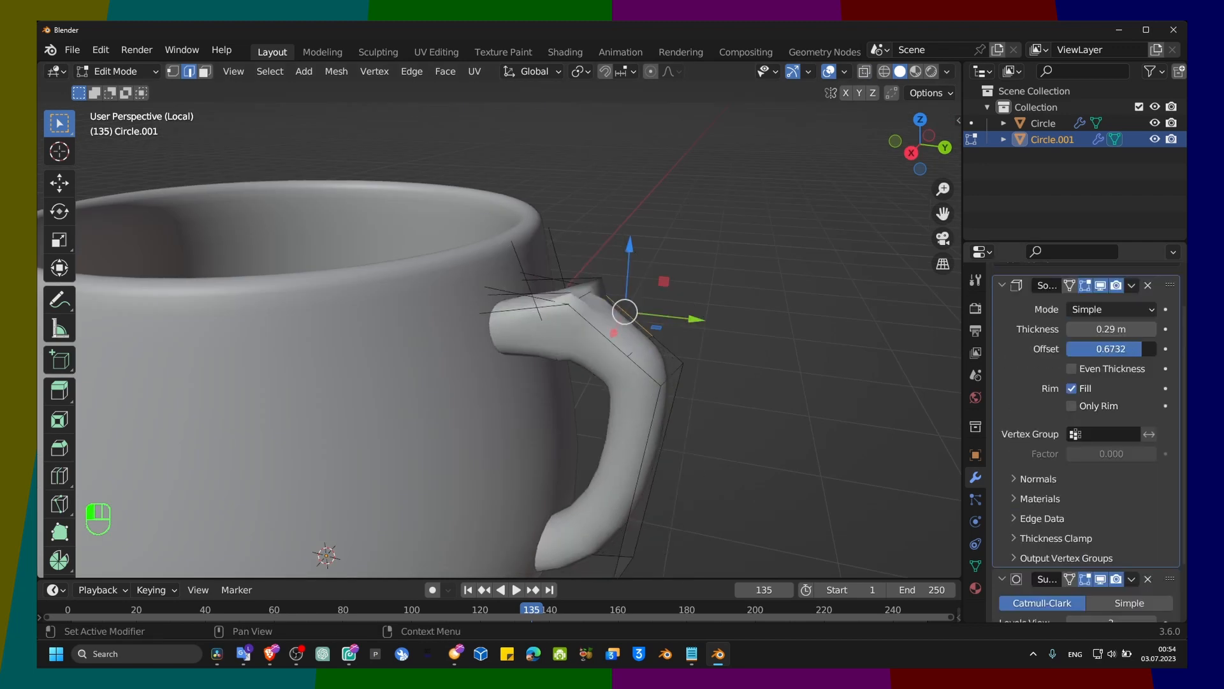
Step: Examine the handle's upper joint with the cup wall from several angles and return to Object Mode
middle_click_drag(623, 309, 816, 357)
key("alt+z")
left_click(567, 284)
key("alt+z")
middle_click_drag(746, 331, 612, 357)
left_click_drag(499, 331, 505, 332)
middle_click_drag(557, 362, 485, 383)
key("Tab")
Step: Select the cup body and set its Solidify thickness to 0.29 m
left_click(459, 318)
left_click_drag(1112, 329, 928, 336)
left_click(766, 357)
Step: Open the cup body in Edit Mode, select an edge on it and scale the selection along Z
middle_click_drag(561, 306, 440, 334, "shift")
key("Tab")
left_click(542, 379)
key("s")
key("z")
left_click(553, 426)
Step: Select the cup's lower edge loop and move it down about 0.25 m
left_click(560, 393)
left_click(497, 333)
key("Tab")
key("Tab")
key("g")
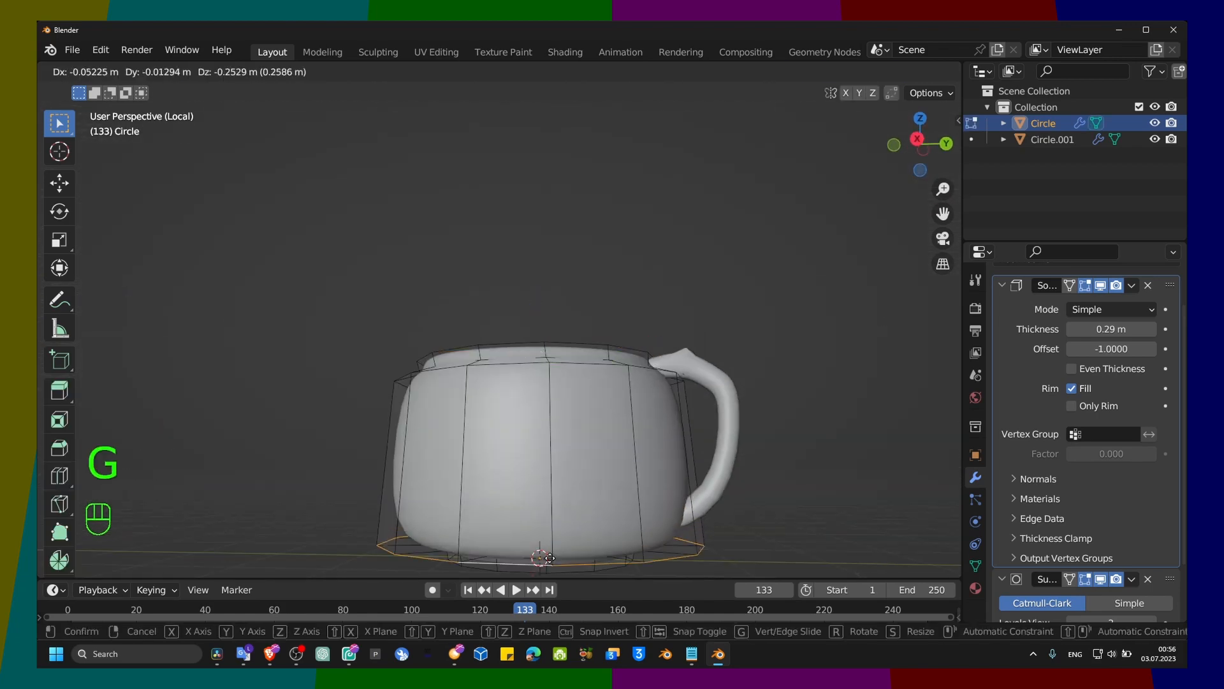